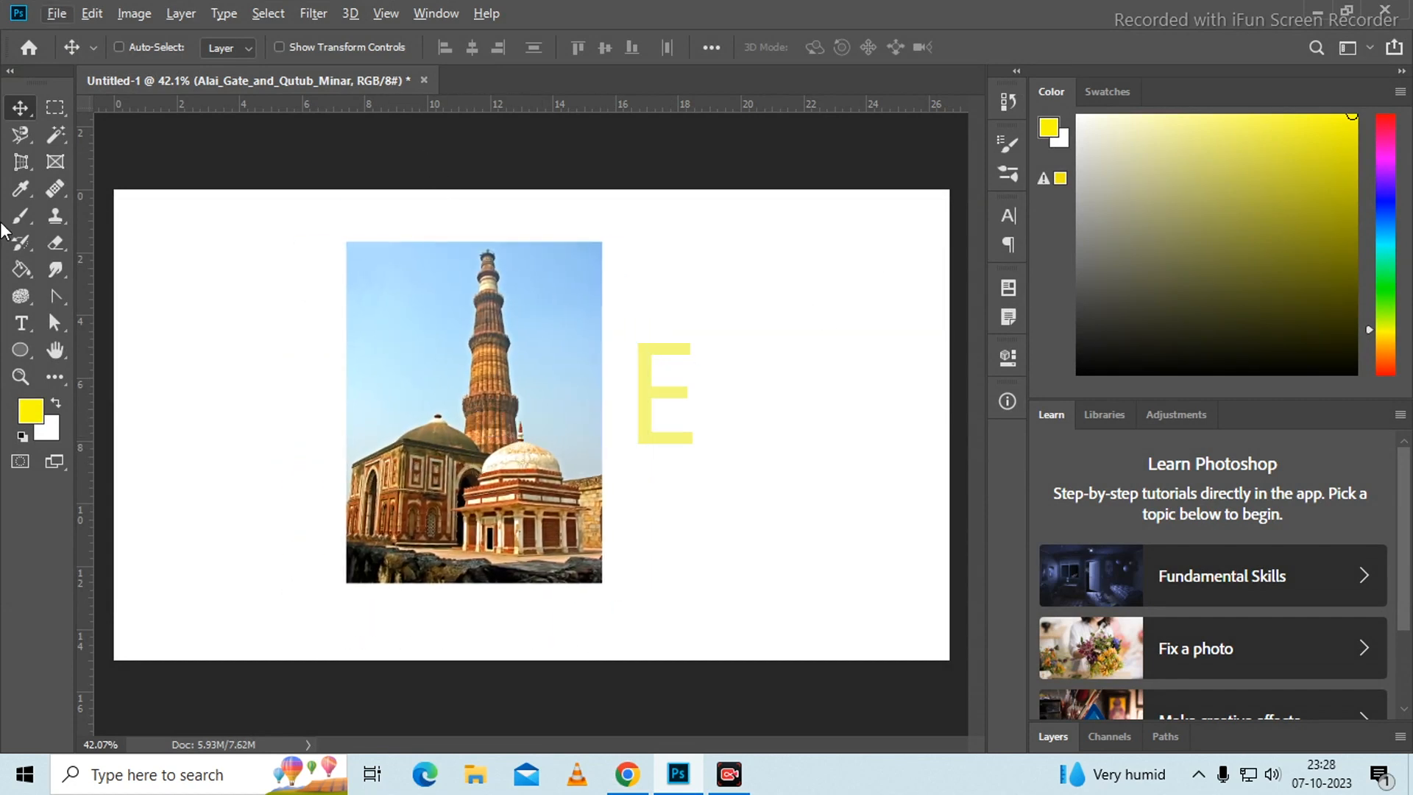
Add a yellow text layer with the letter "A" in the sky area of the photo, near the dome
left_click(21, 322)
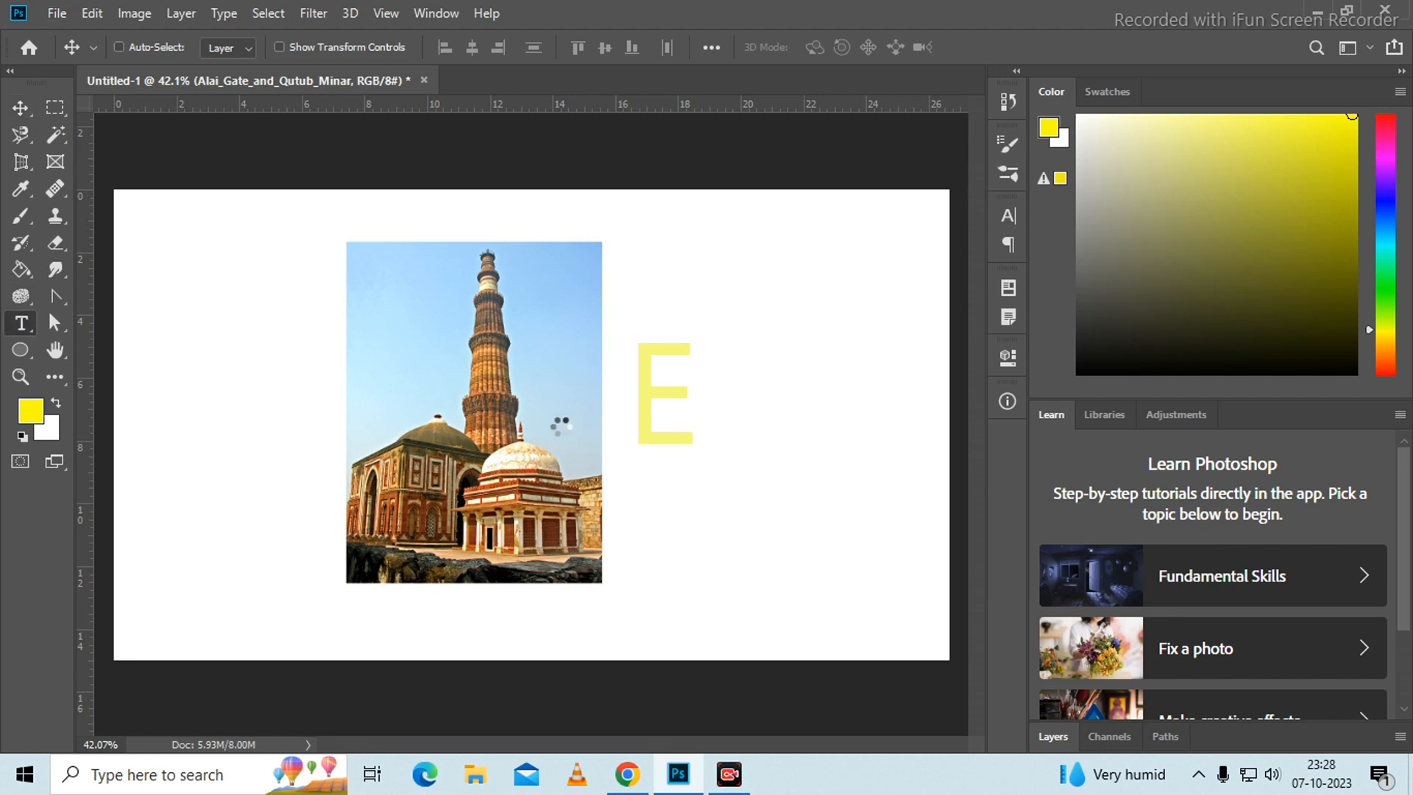
left_click(567, 433)
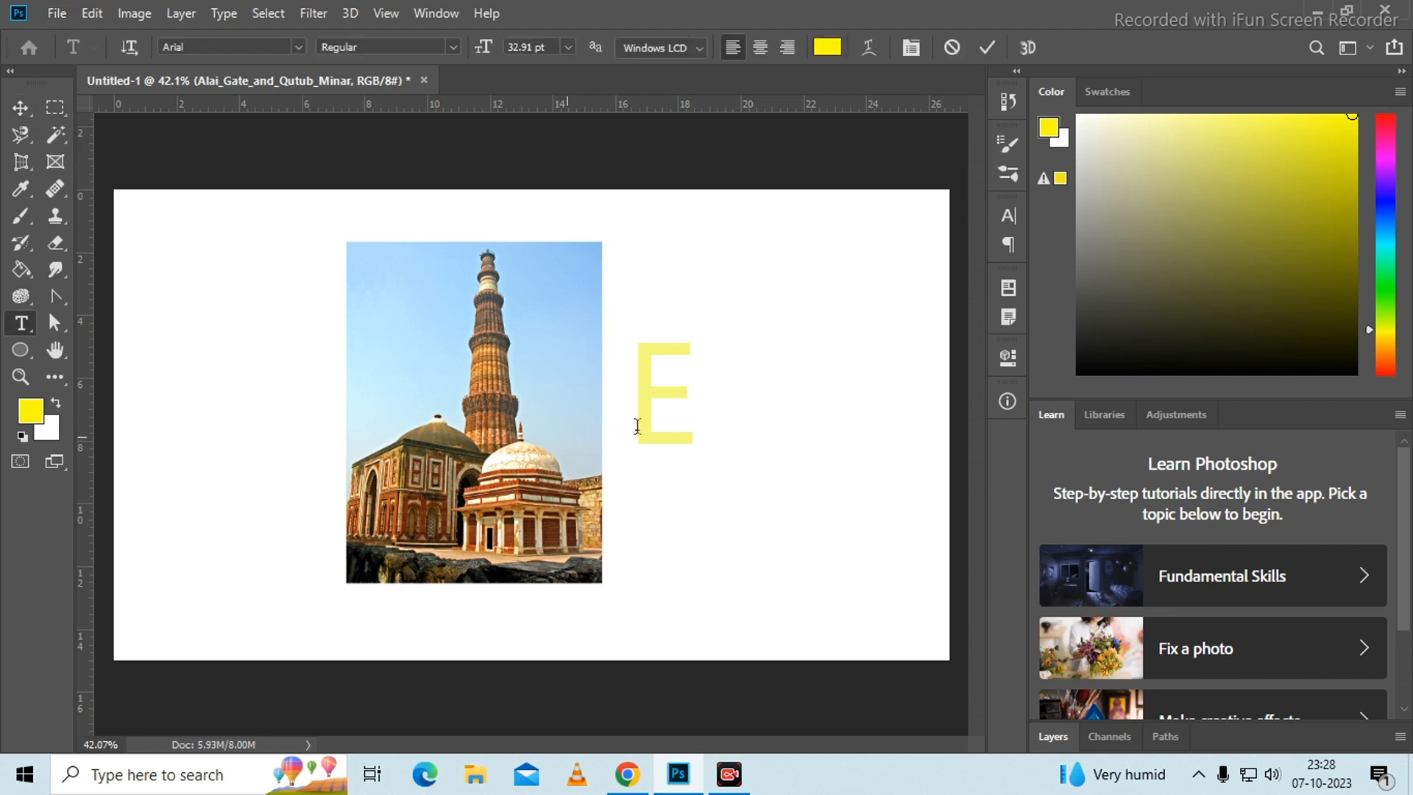
key("BackSpace")
type("L")
scroll(592, 460, "up", 5)
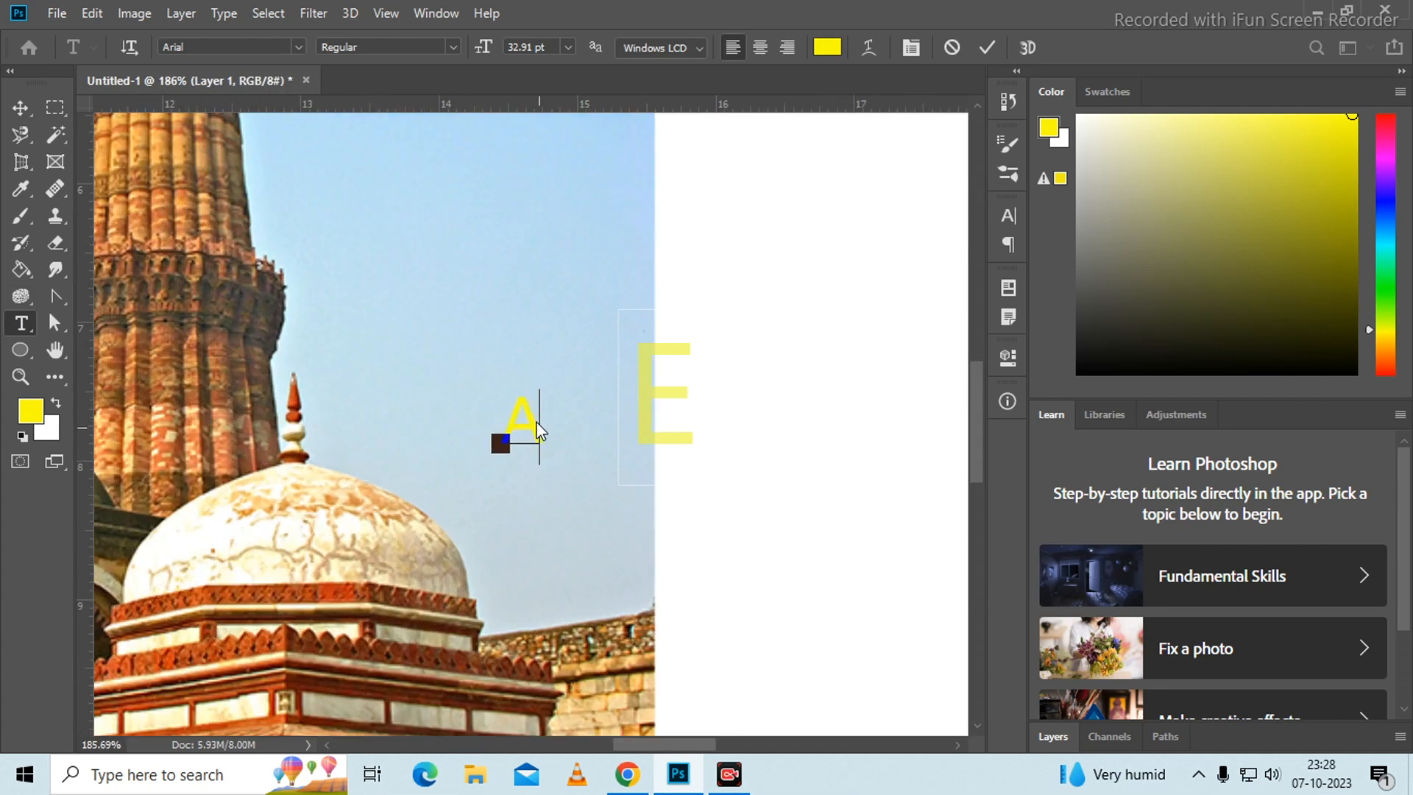
Set the font size of the letter A to 72 pt
left_click_drag(536, 416, 503, 383)
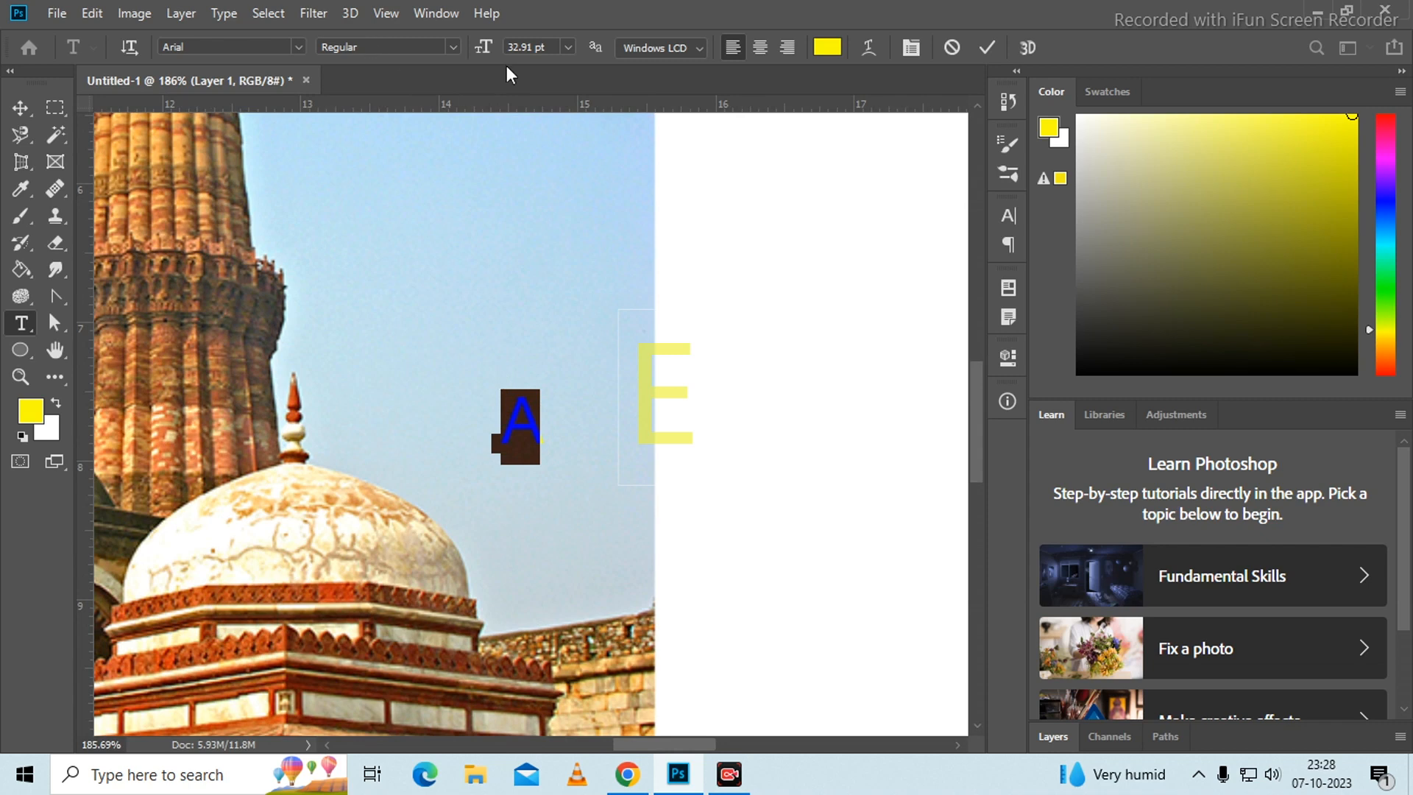
left_click(567, 47)
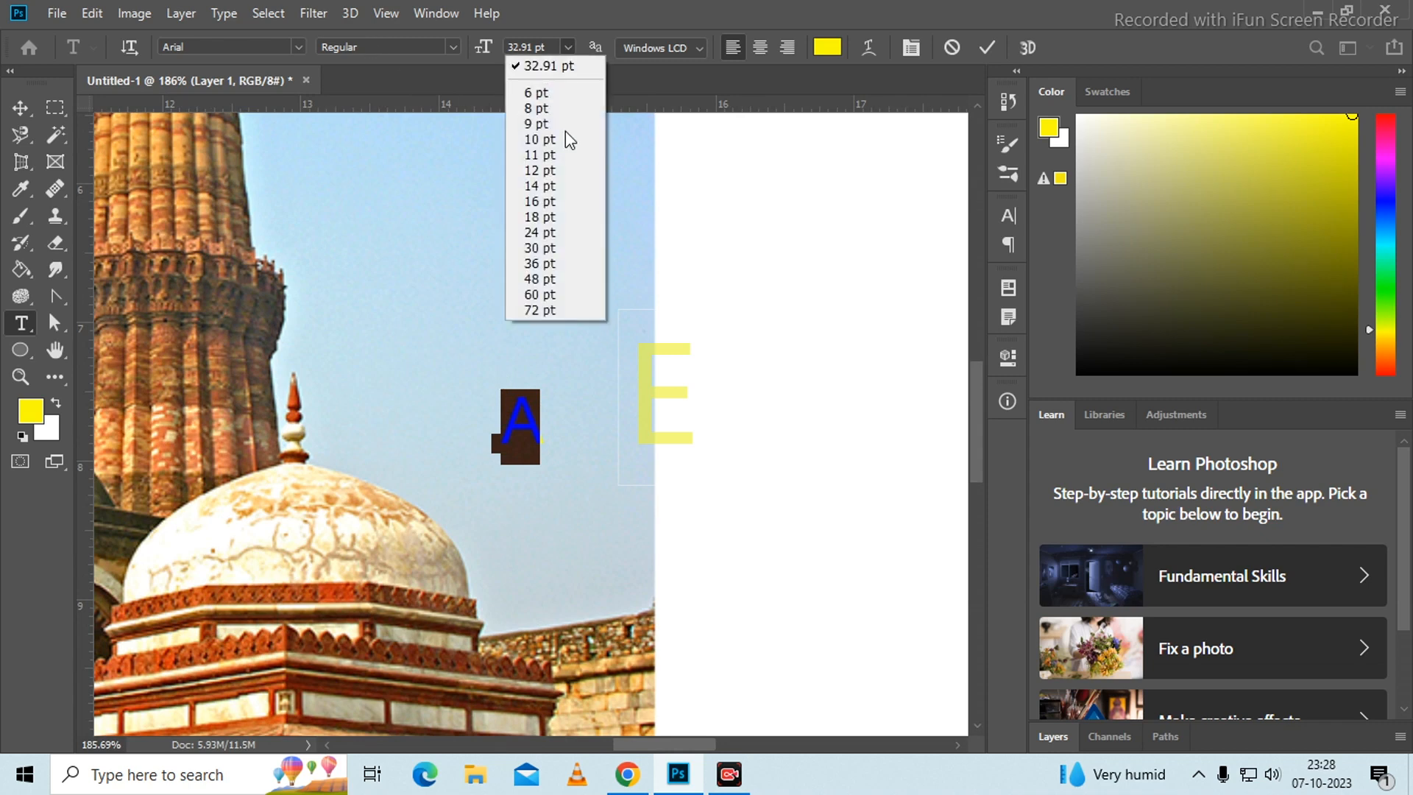
left_click(542, 310)
left_click(20, 108)
Scale the letter A to about 1087% and place it over the monument, against the photo's lower-right corner
scroll(431, 328, "down", 6)
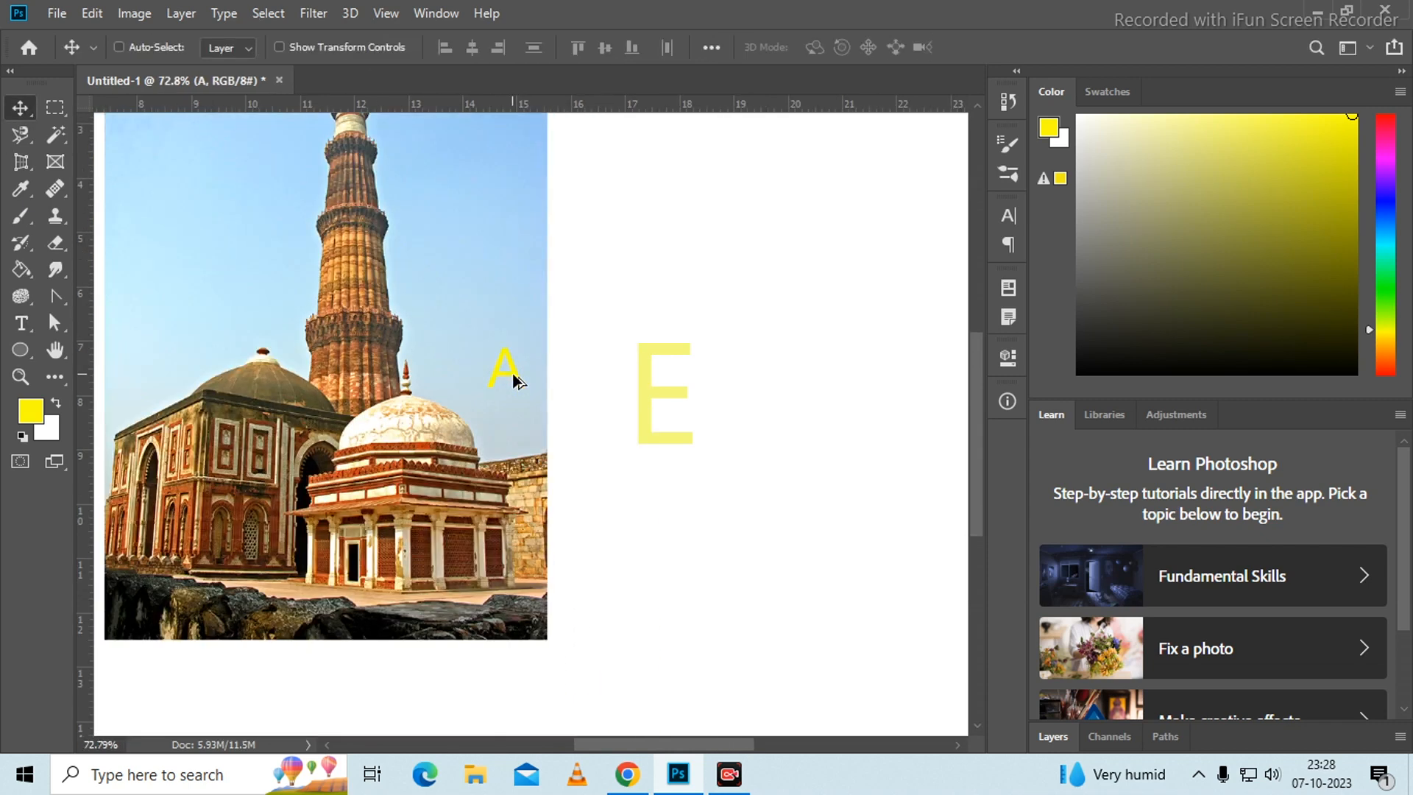
scroll(430, 327, "up", 1)
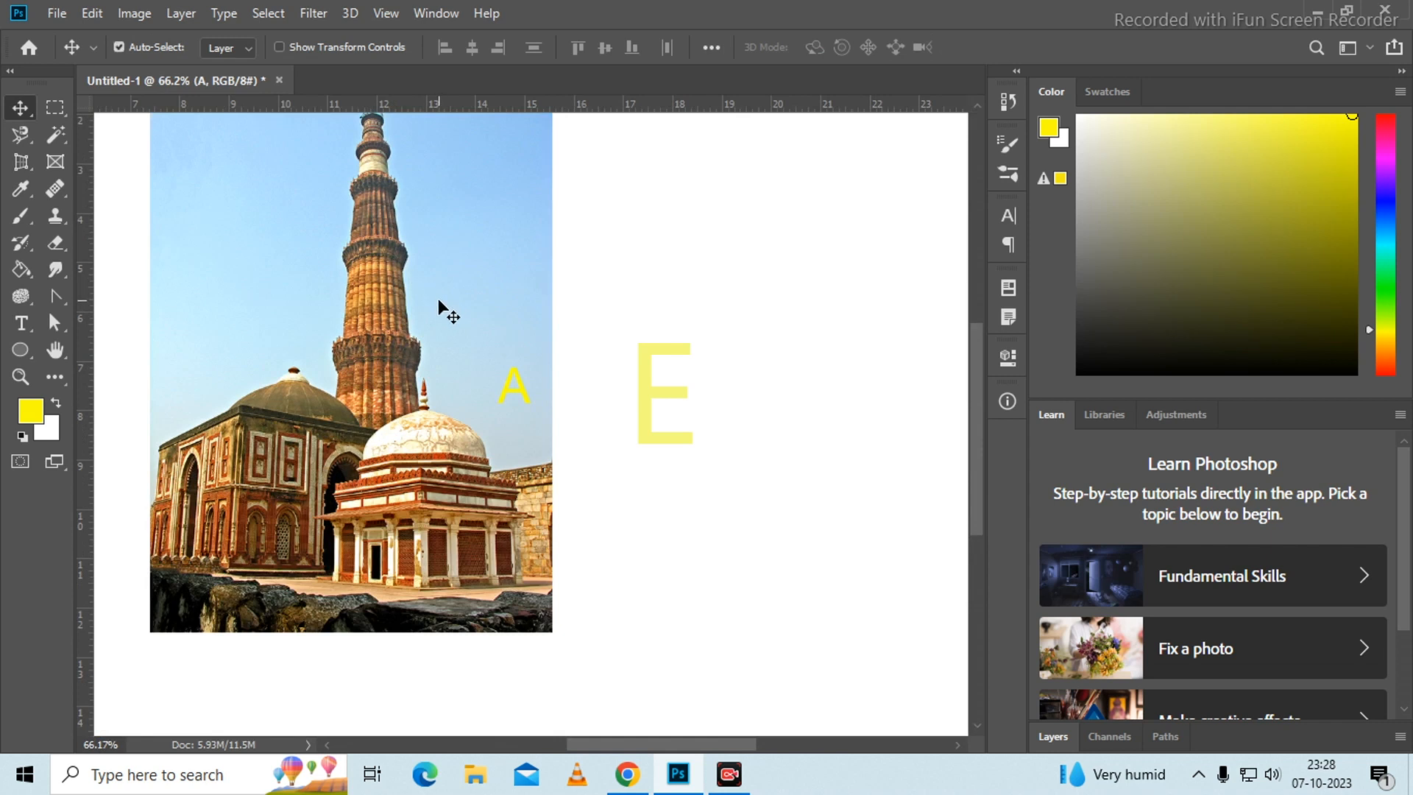
key("ctrl+t")
left_click_drag(501, 417, 114, 725)
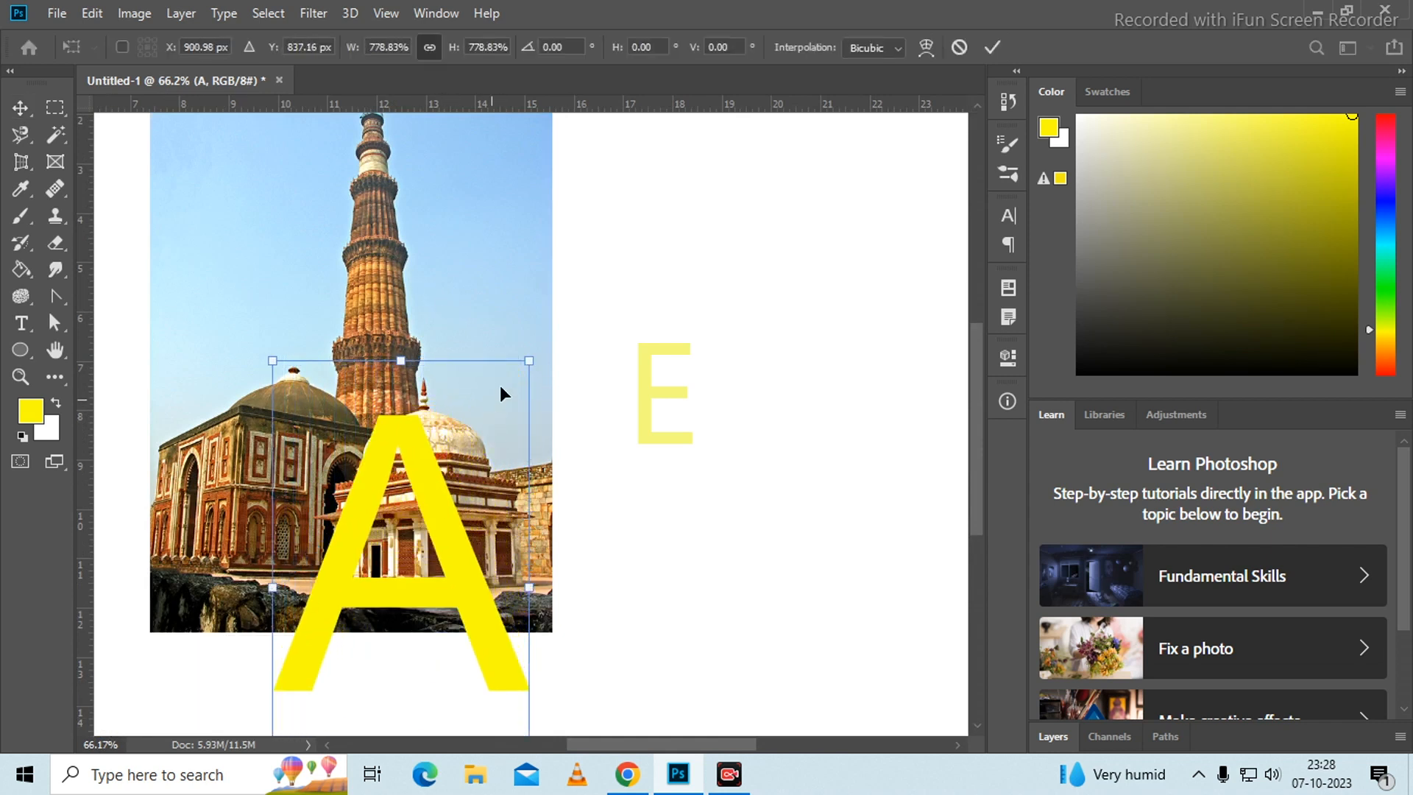
left_click_drag(532, 362, 633, 183)
left_click_drag(469, 359, 414, 345)
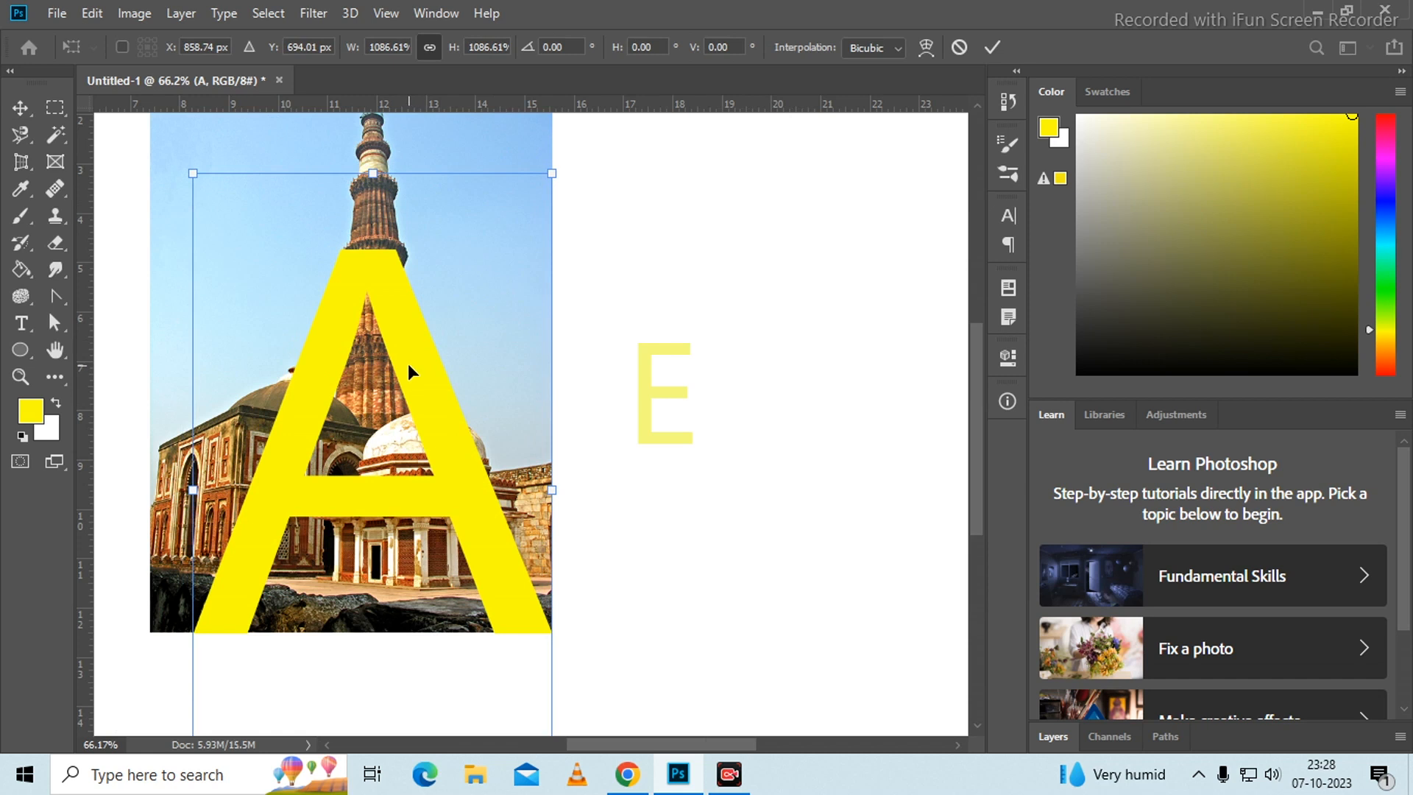
key("Return")
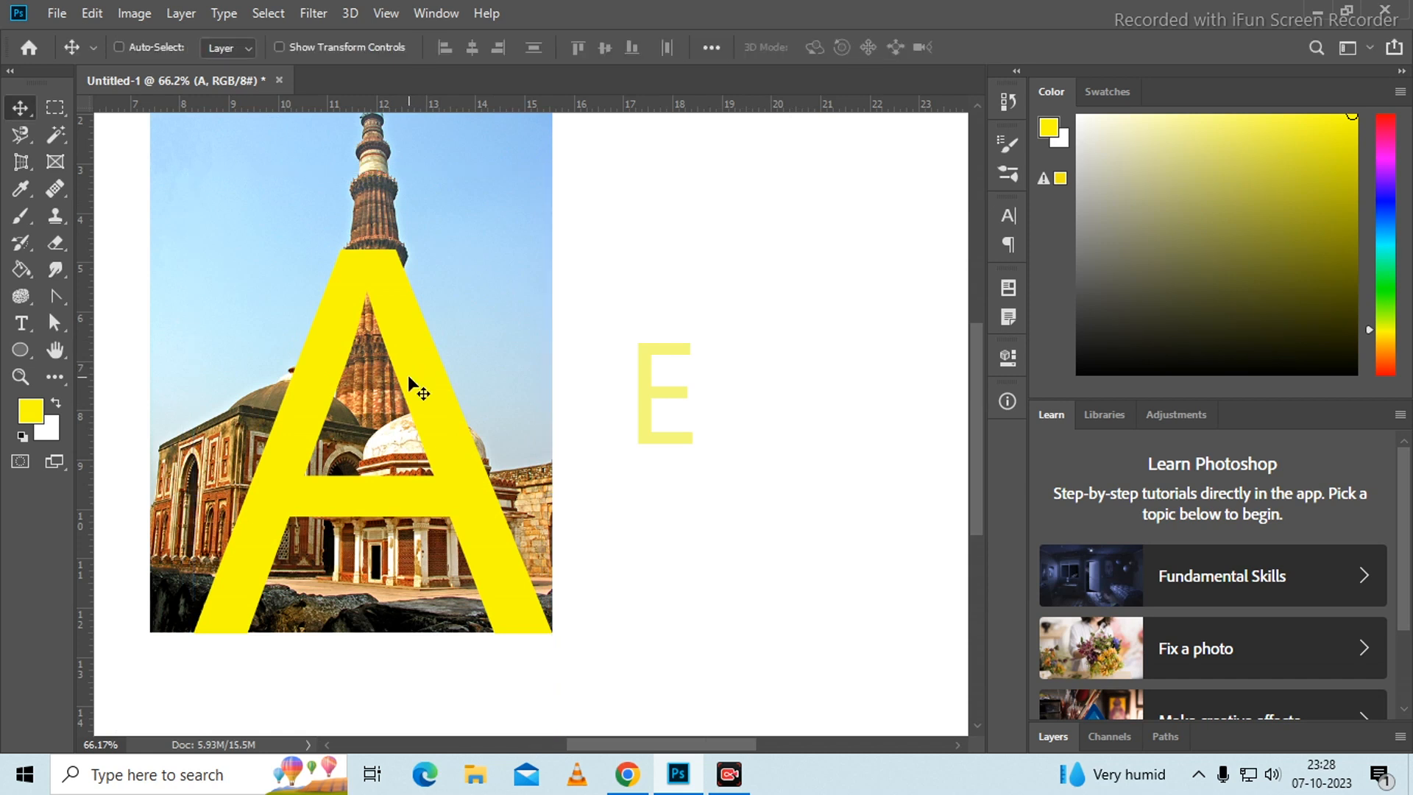
key("t")
double_click(432, 382)
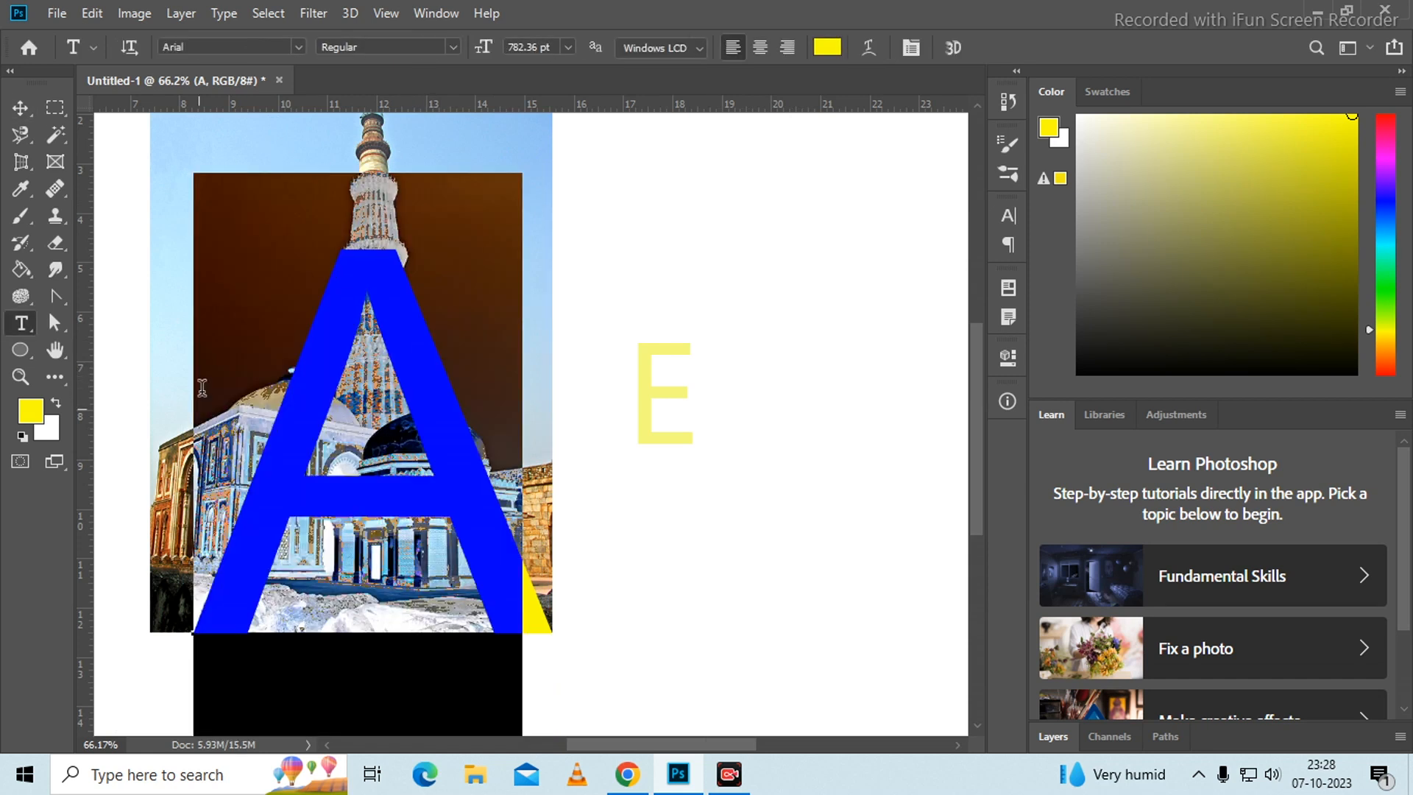
left_click(296, 47)
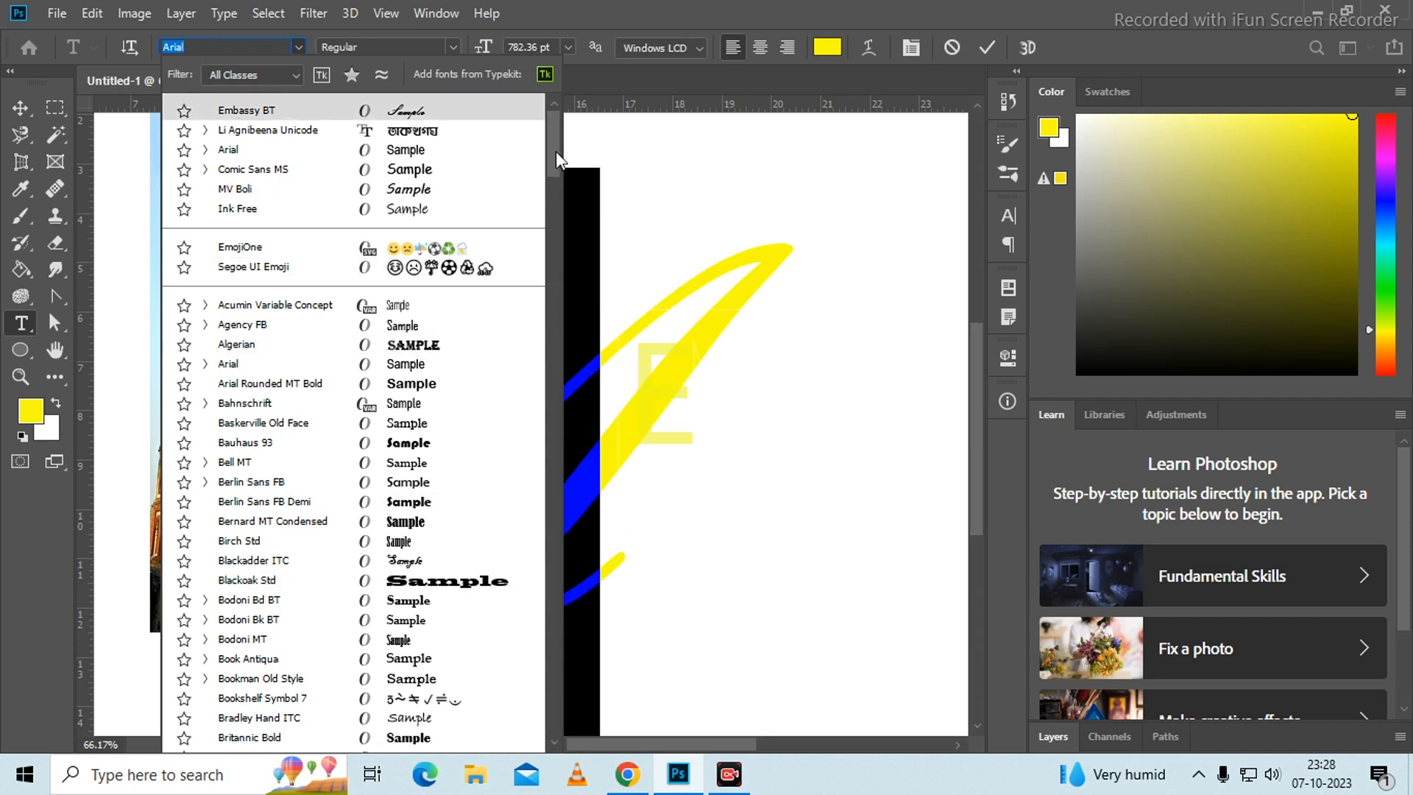
scroll(553, 156, "down", 1)
scroll(553, 150, "up", 1)
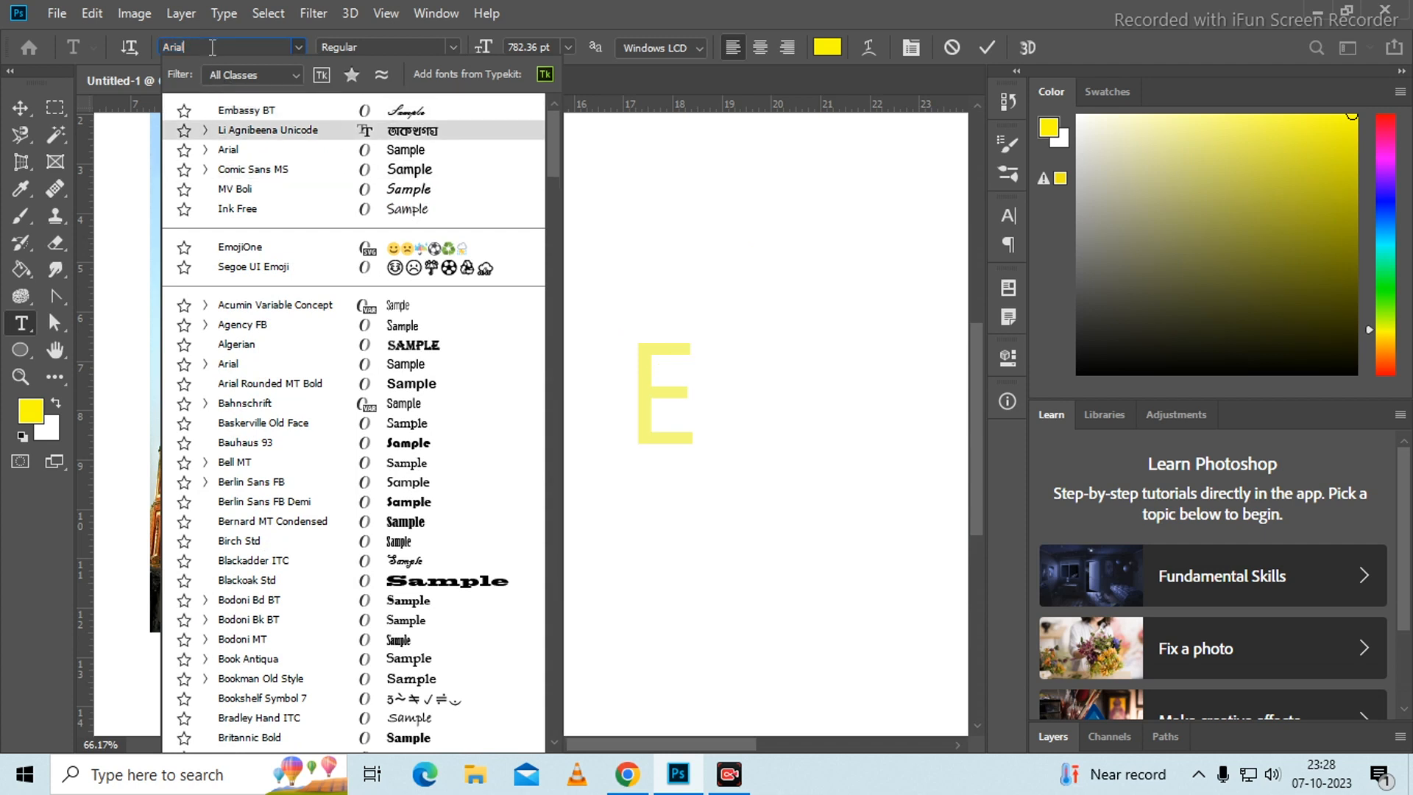
key("Down")
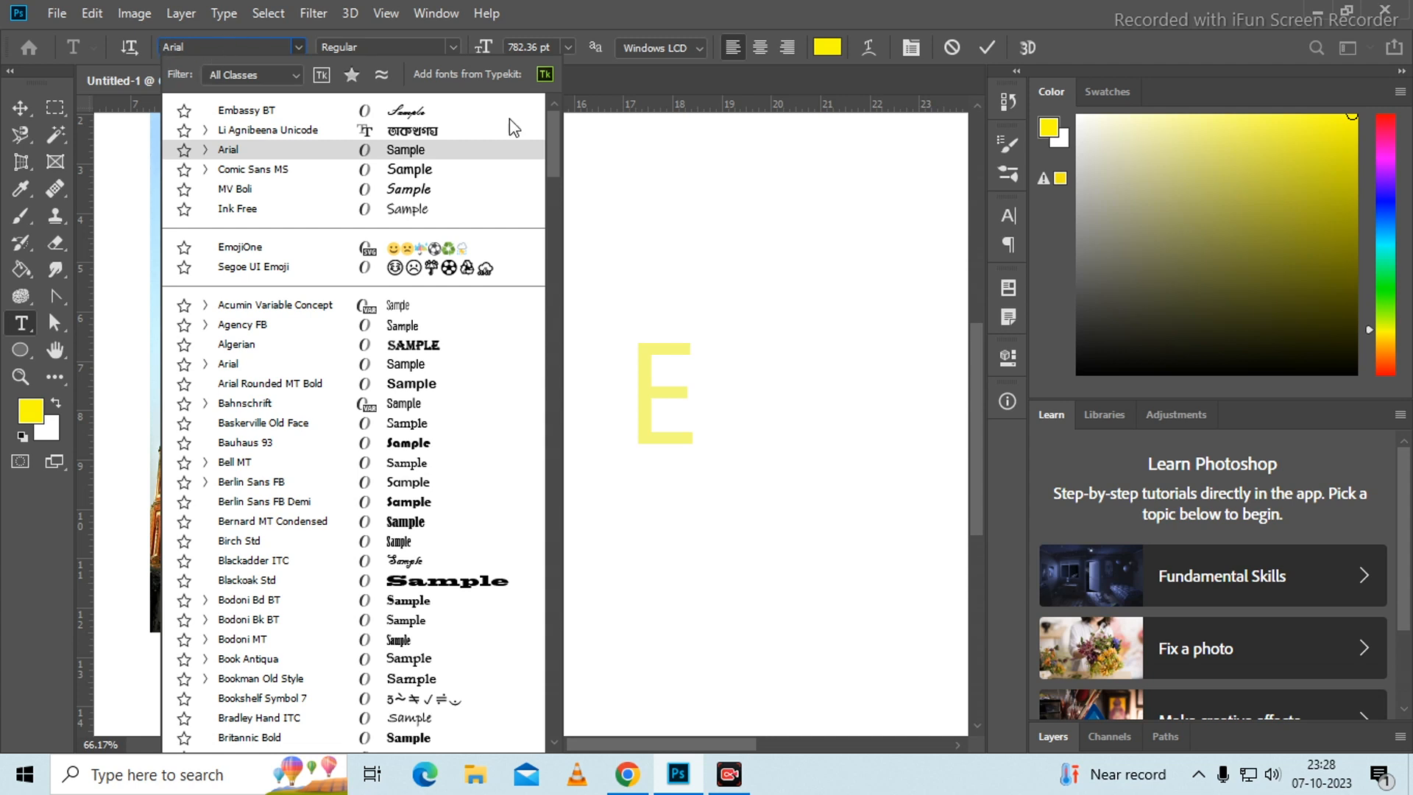
left_click(699, 221)
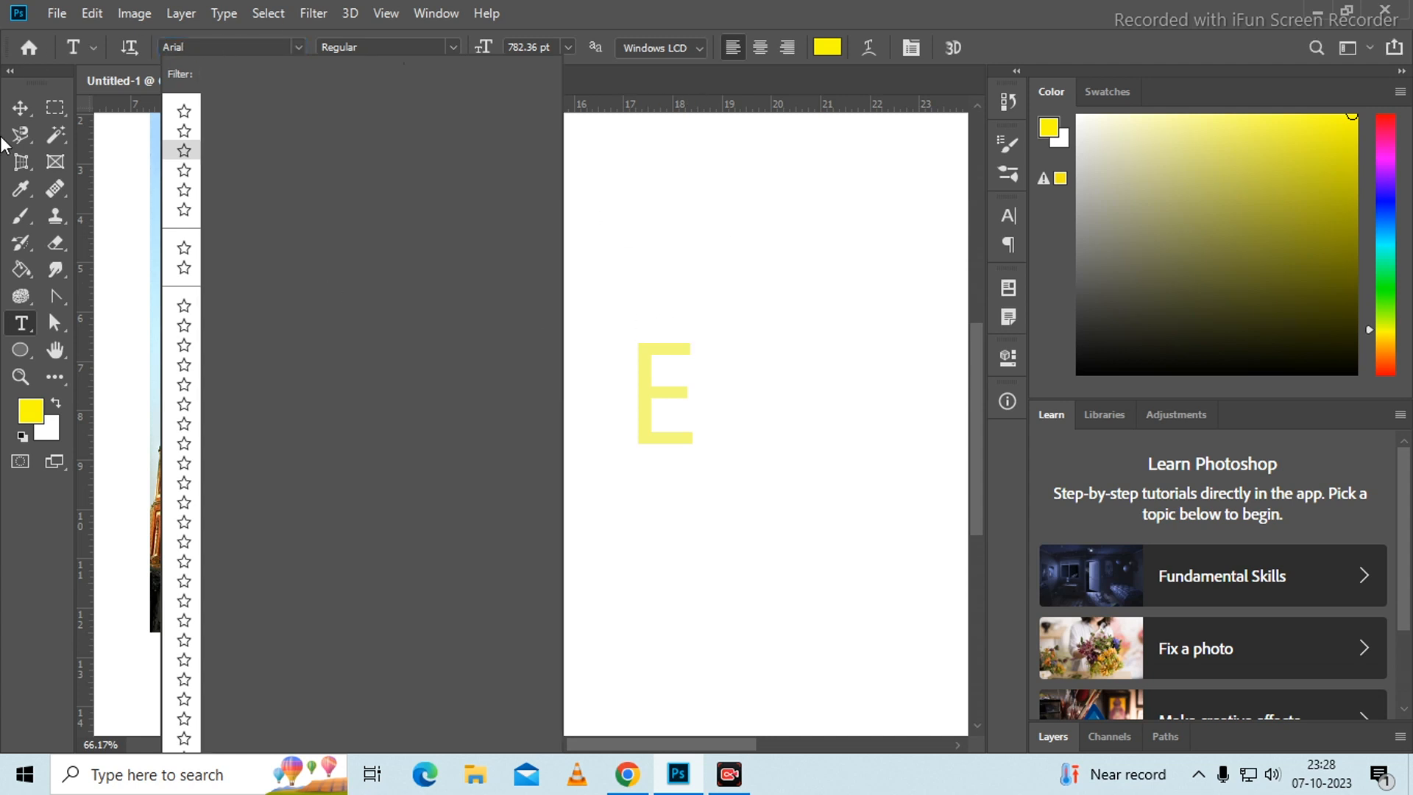
left_click(21, 108)
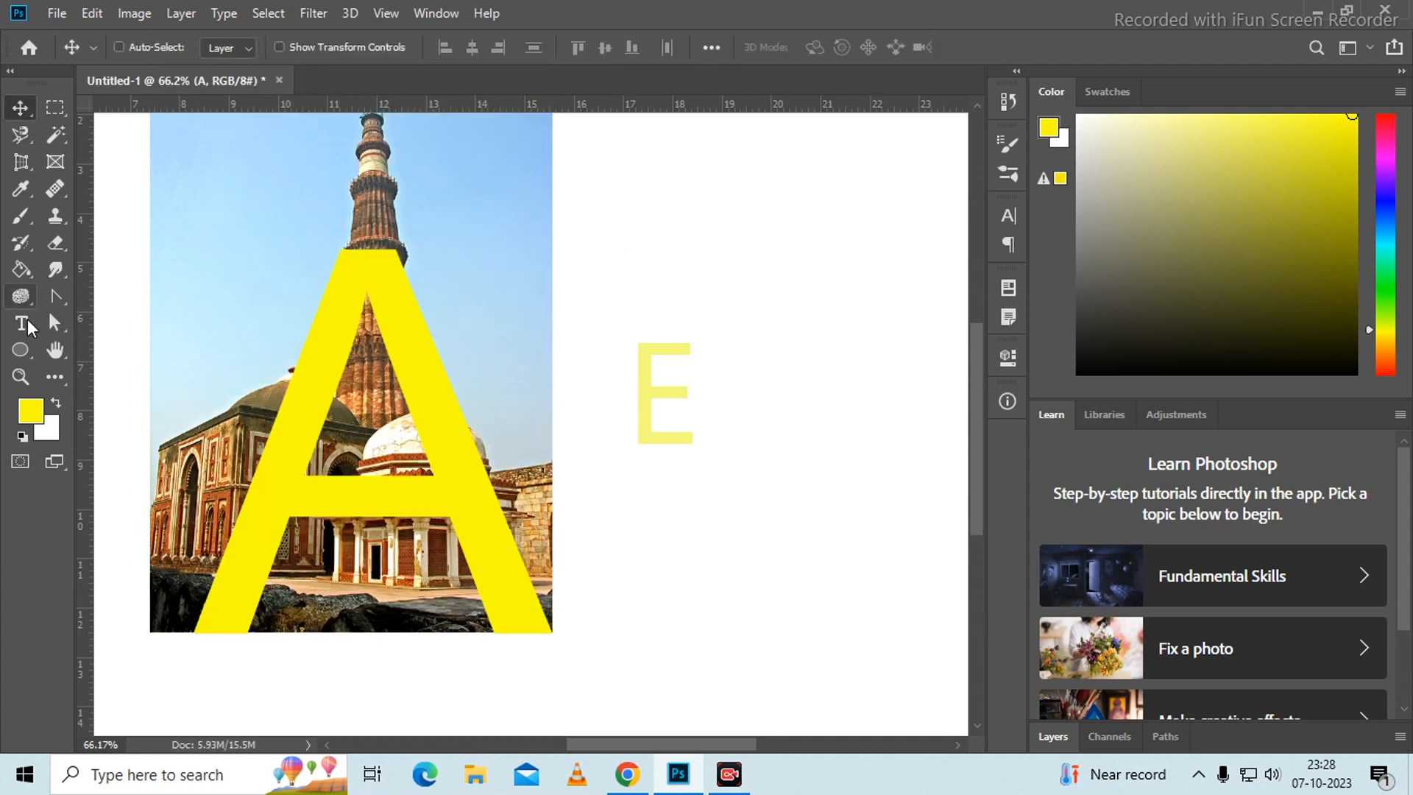
Select the letter A, preview different fonts on it, and set its font to Bahnschrift
left_click(26, 323)
double_click(250, 381)
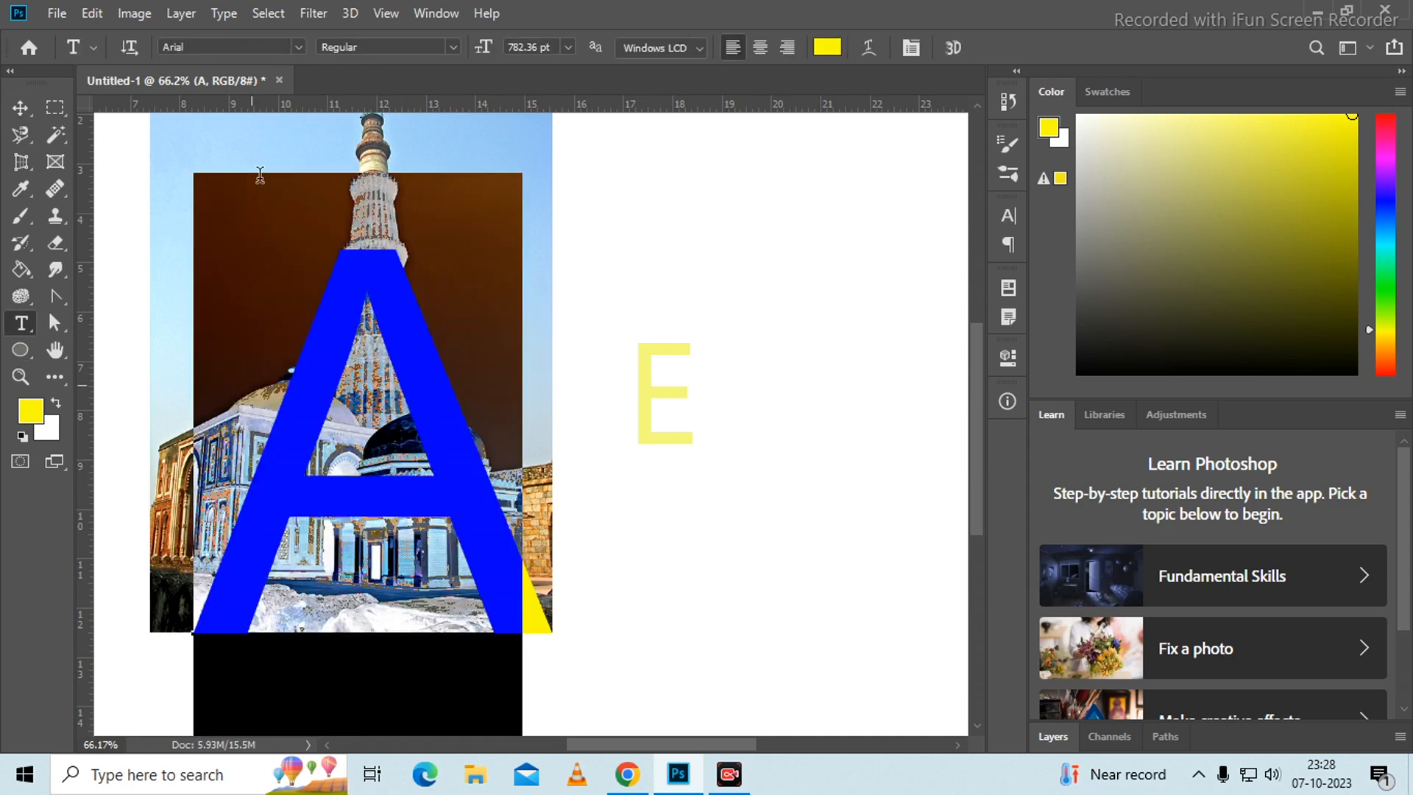
scroll(197, 49, "down", 12)
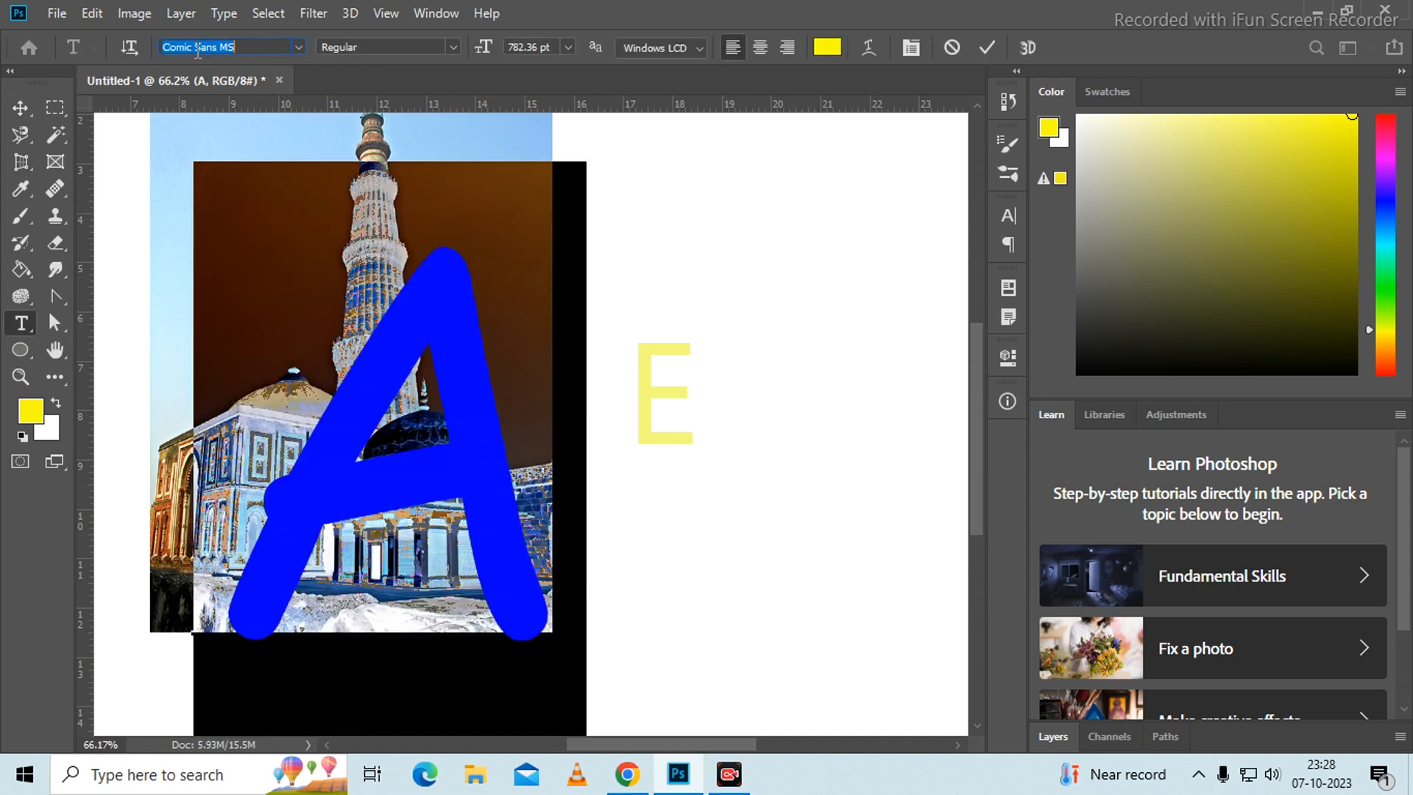
scroll(198, 48, "up", 10)
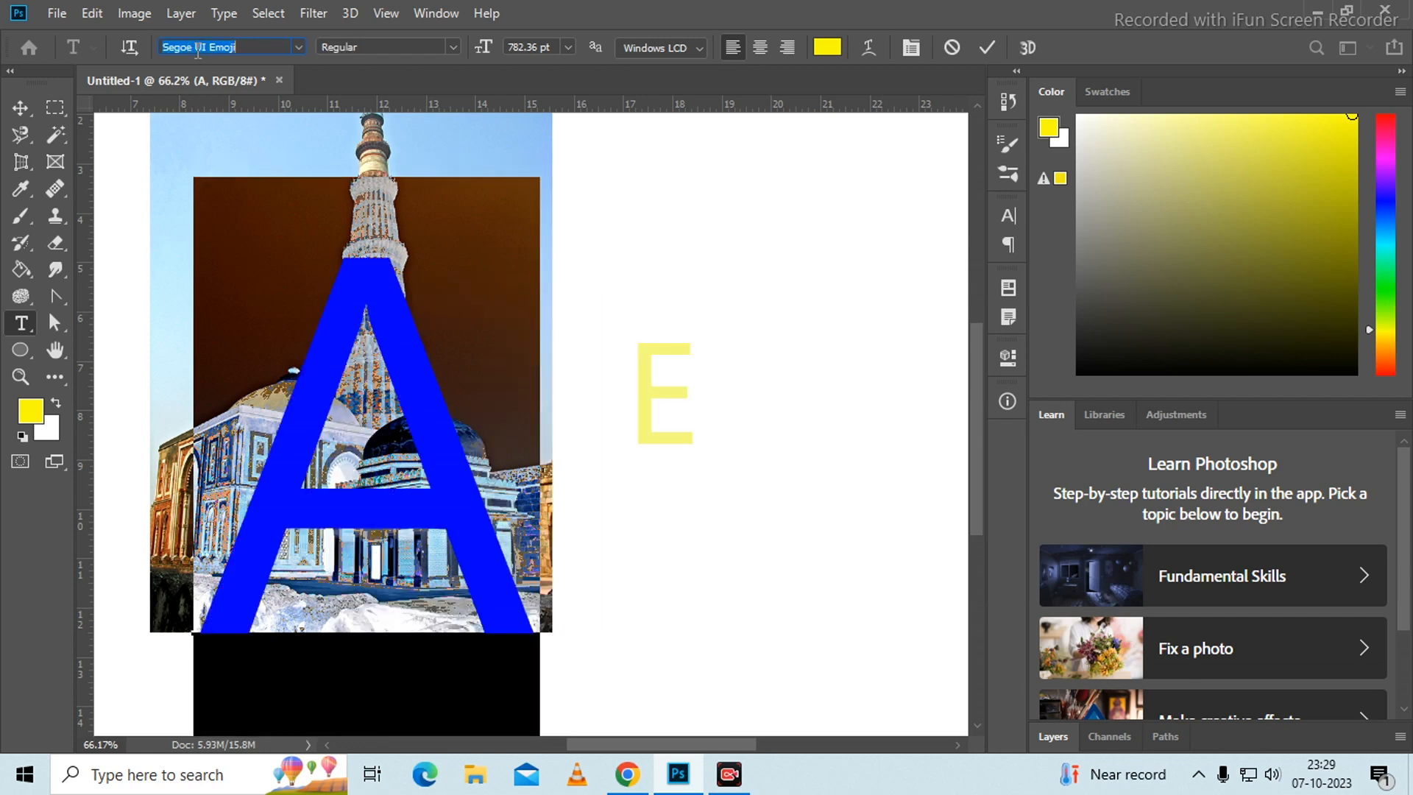
scroll(197, 48, "down", 6)
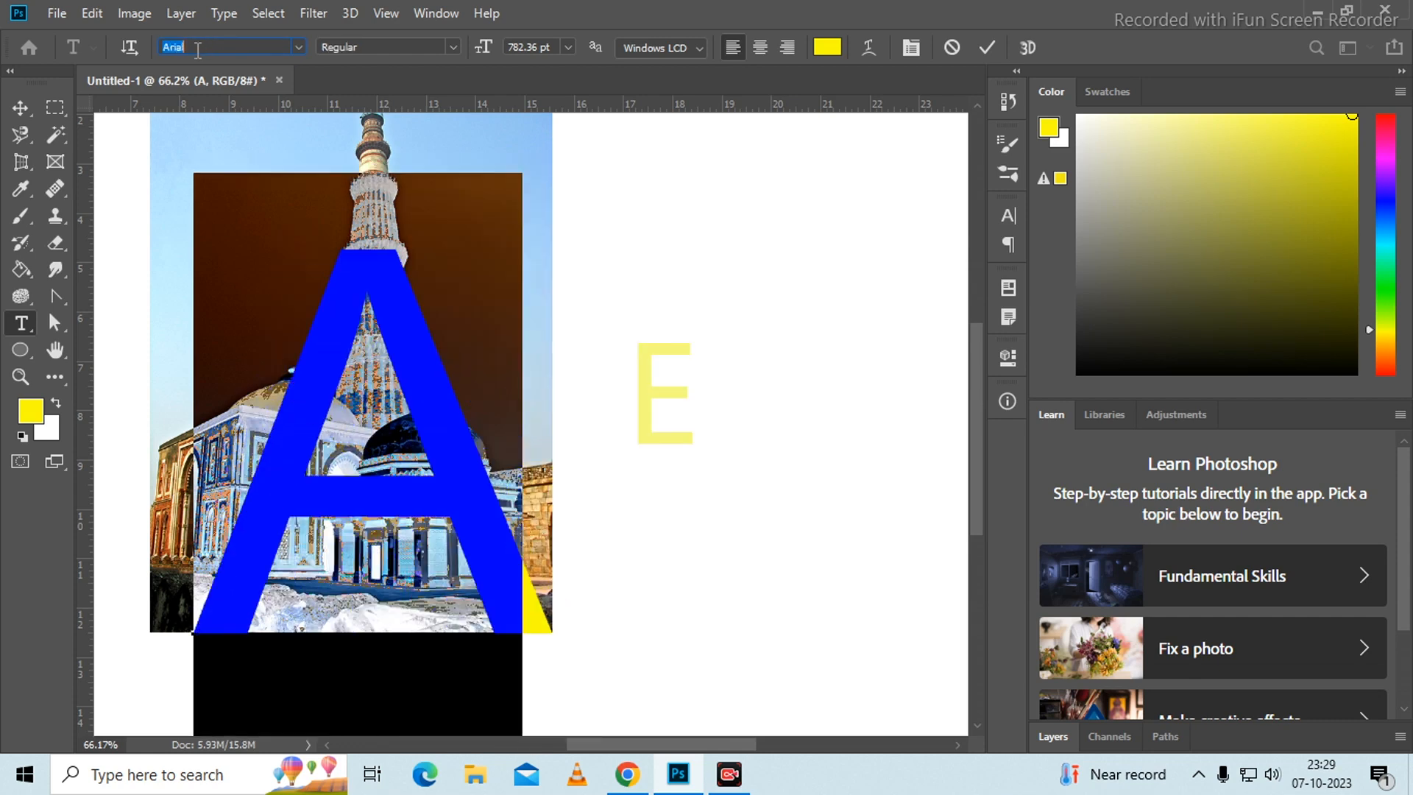
scroll(198, 49, "down", 1)
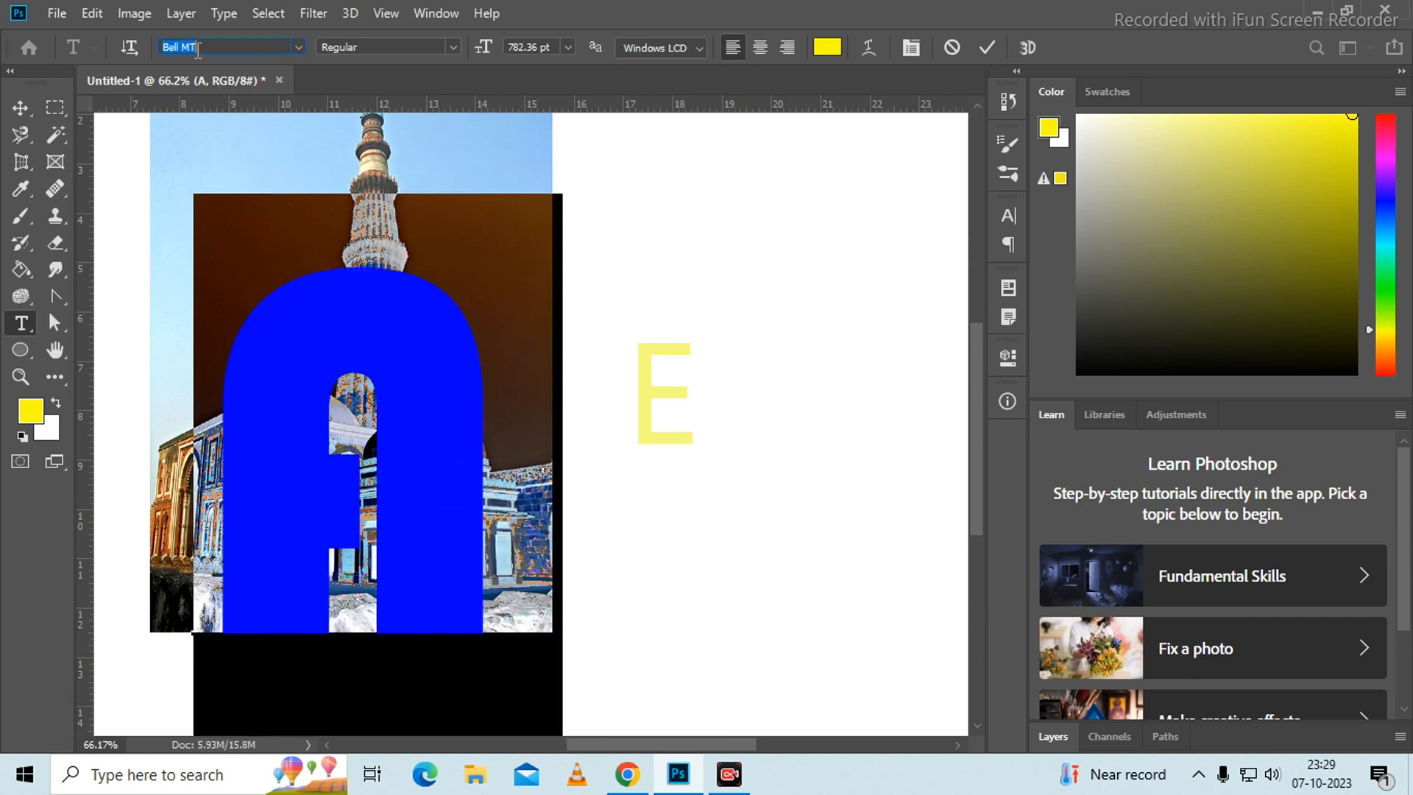
scroll(197, 49, "up", 1)
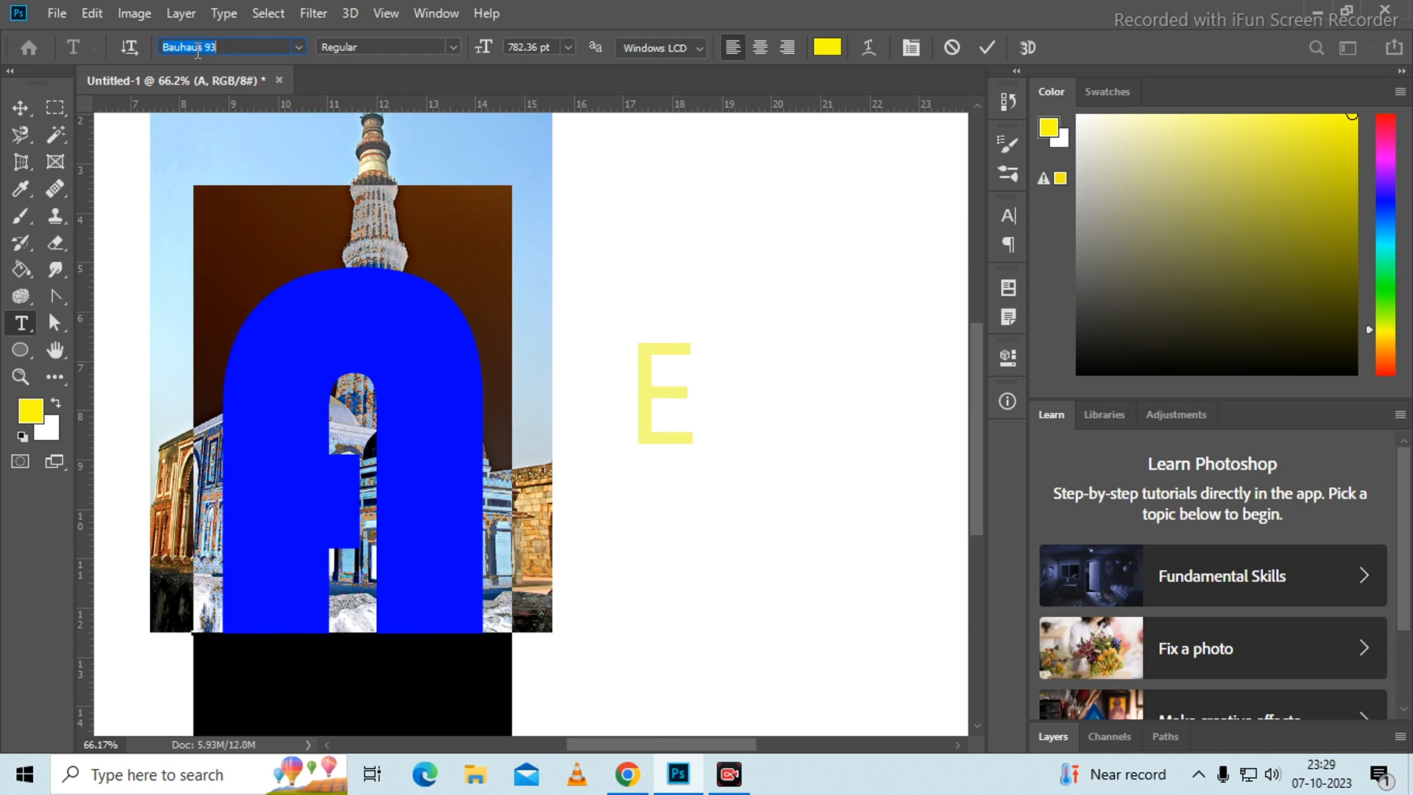
scroll(198, 49, "up", 1)
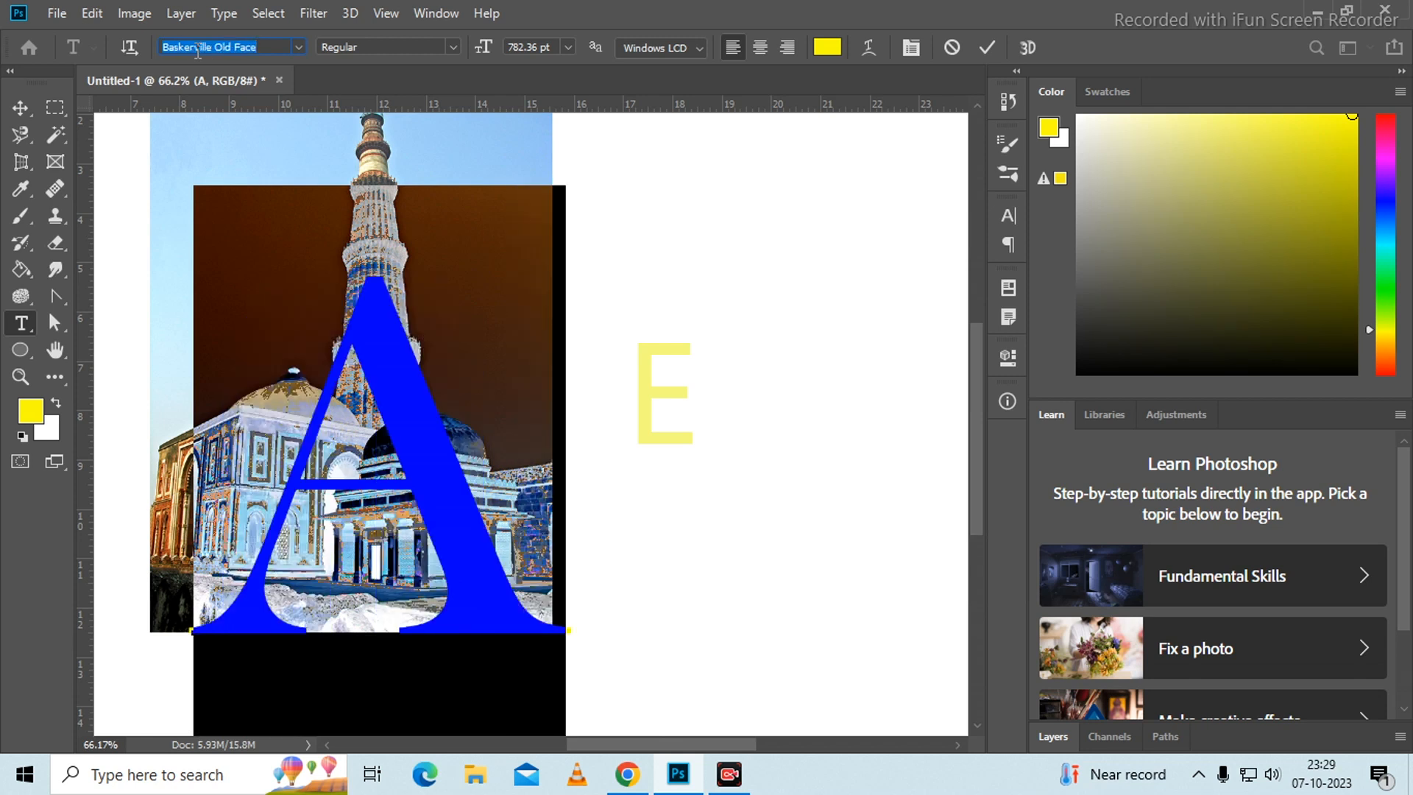
scroll(197, 52, "down", 1)
scroll(197, 48, "down", 3)
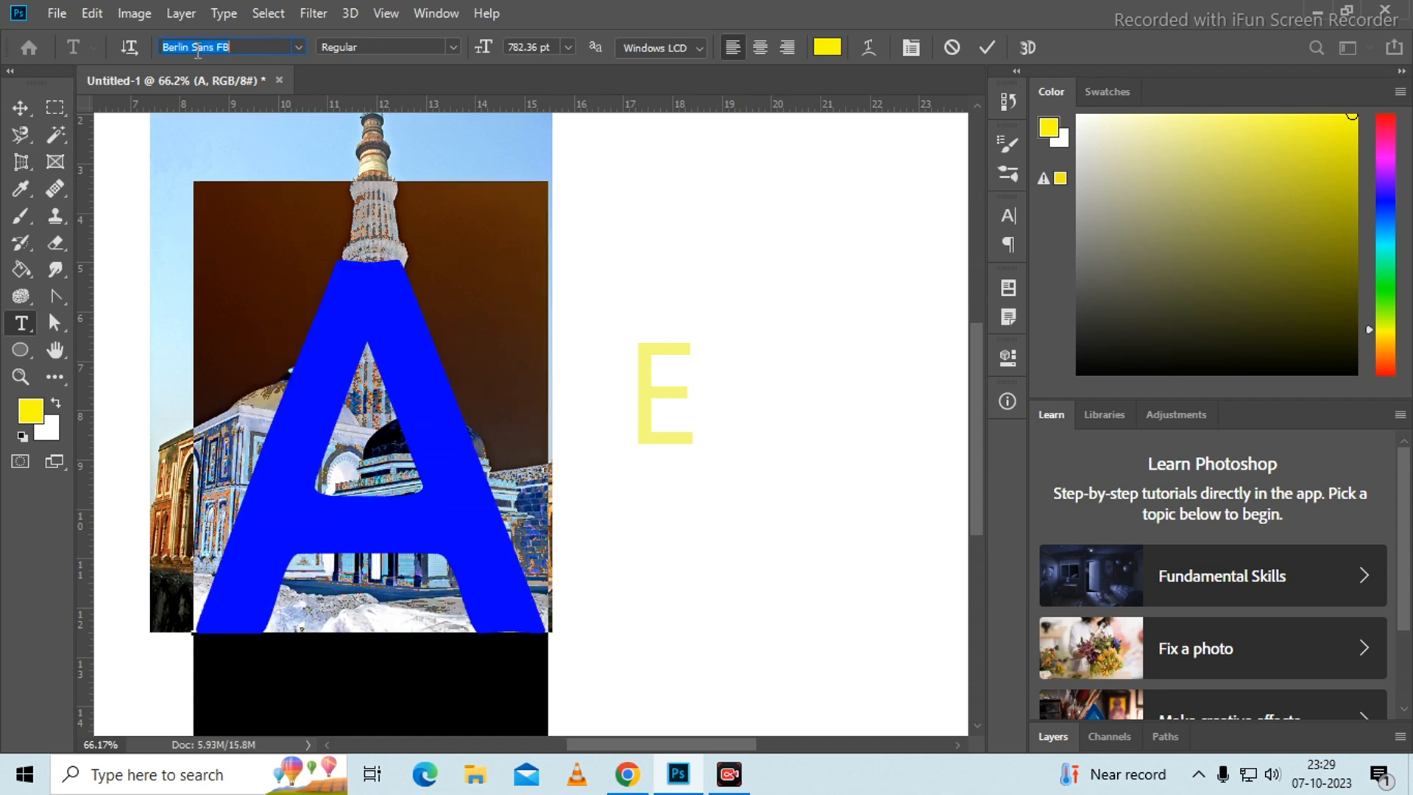
scroll(198, 48, "up", 1)
scroll(197, 48, "down", 4)
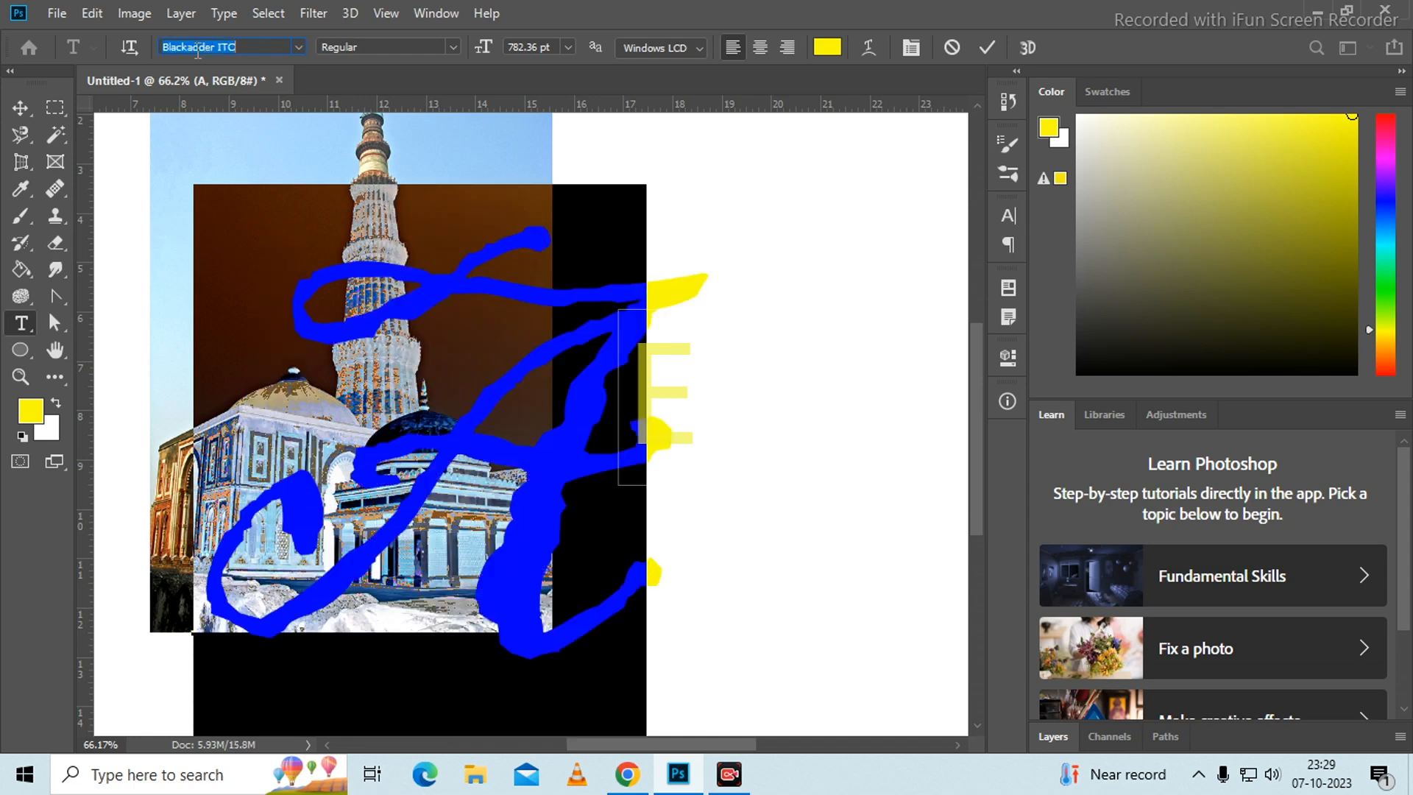
scroll(197, 49, "down", 3)
scroll(197, 48, "up", 2)
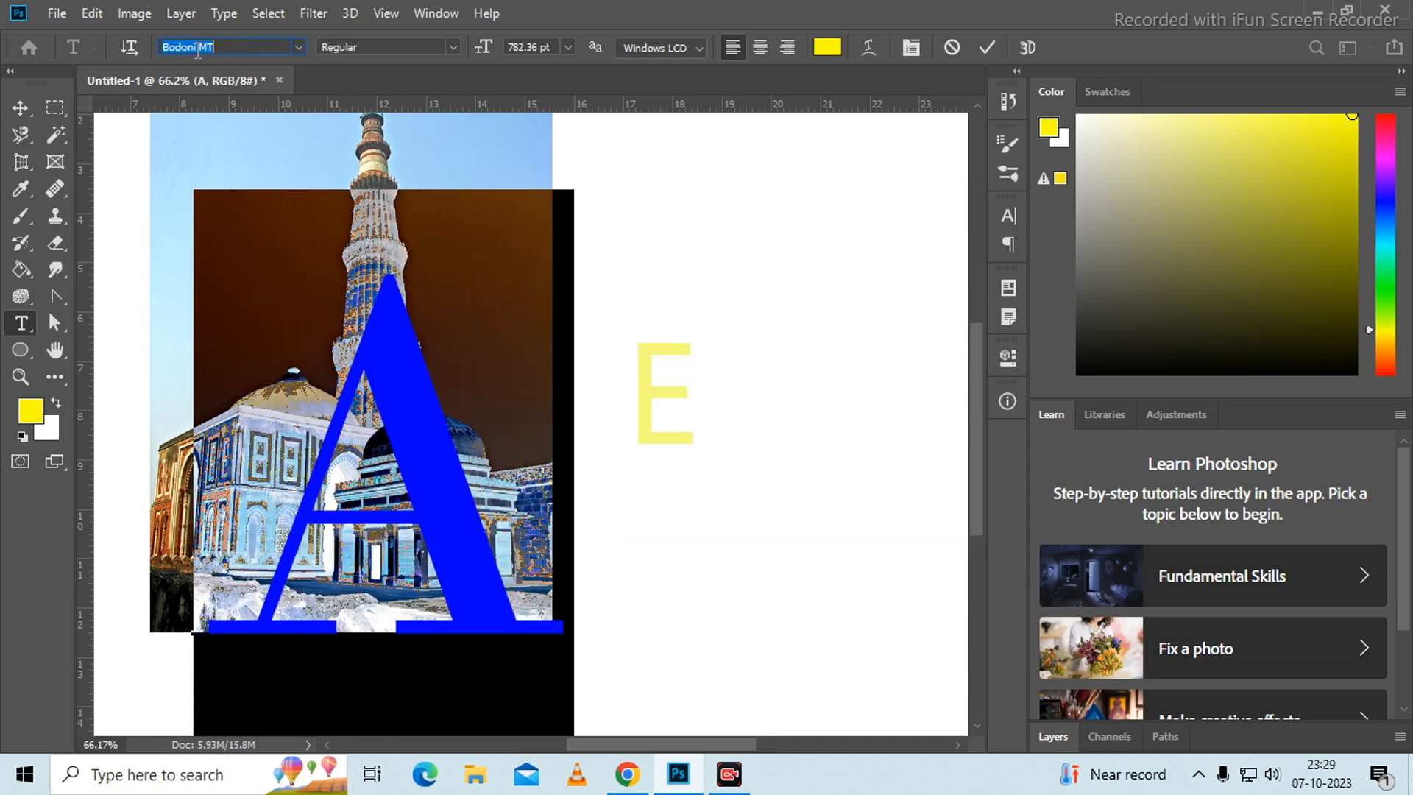
scroll(197, 48, "down", 5)
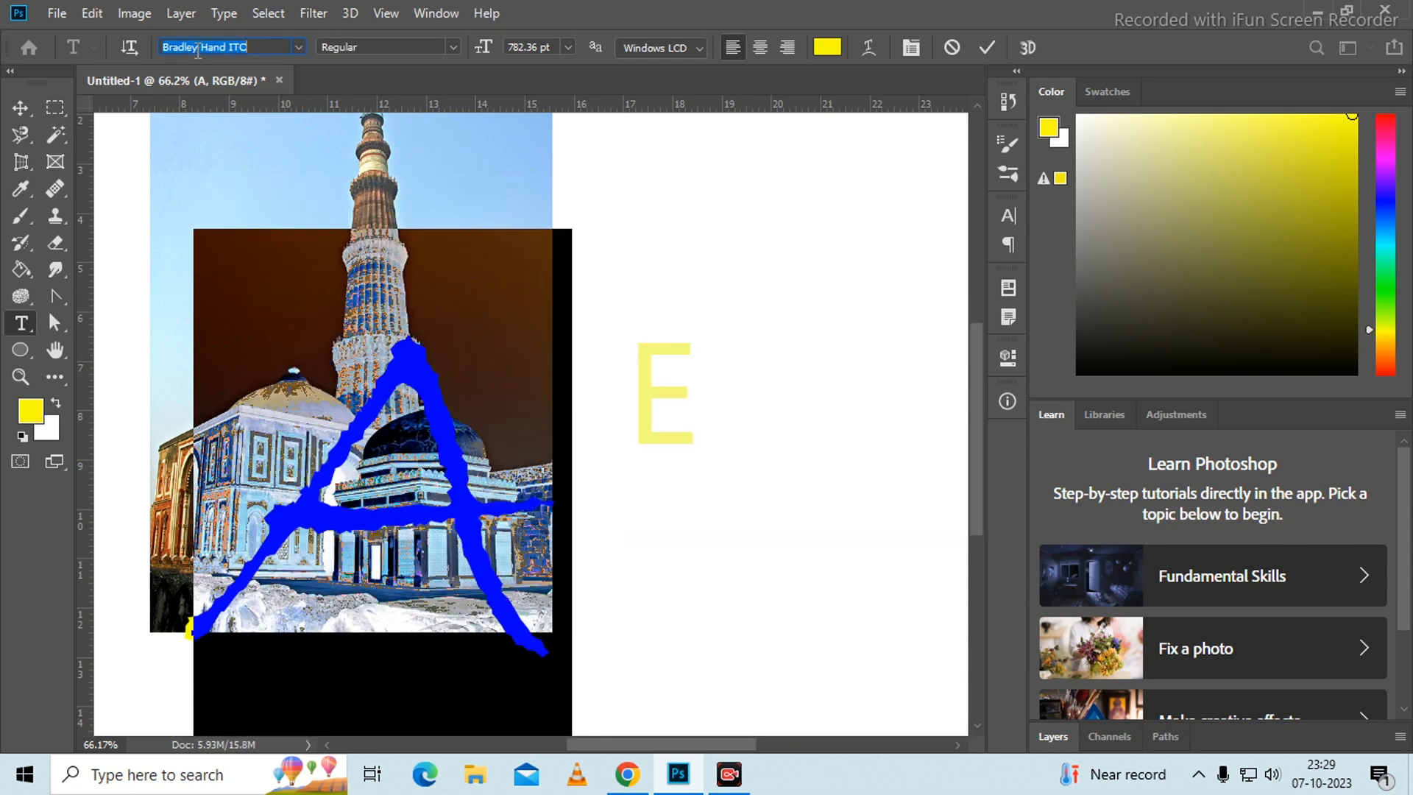
scroll(197, 49, "down", 3)
scroll(197, 49, "up", 9)
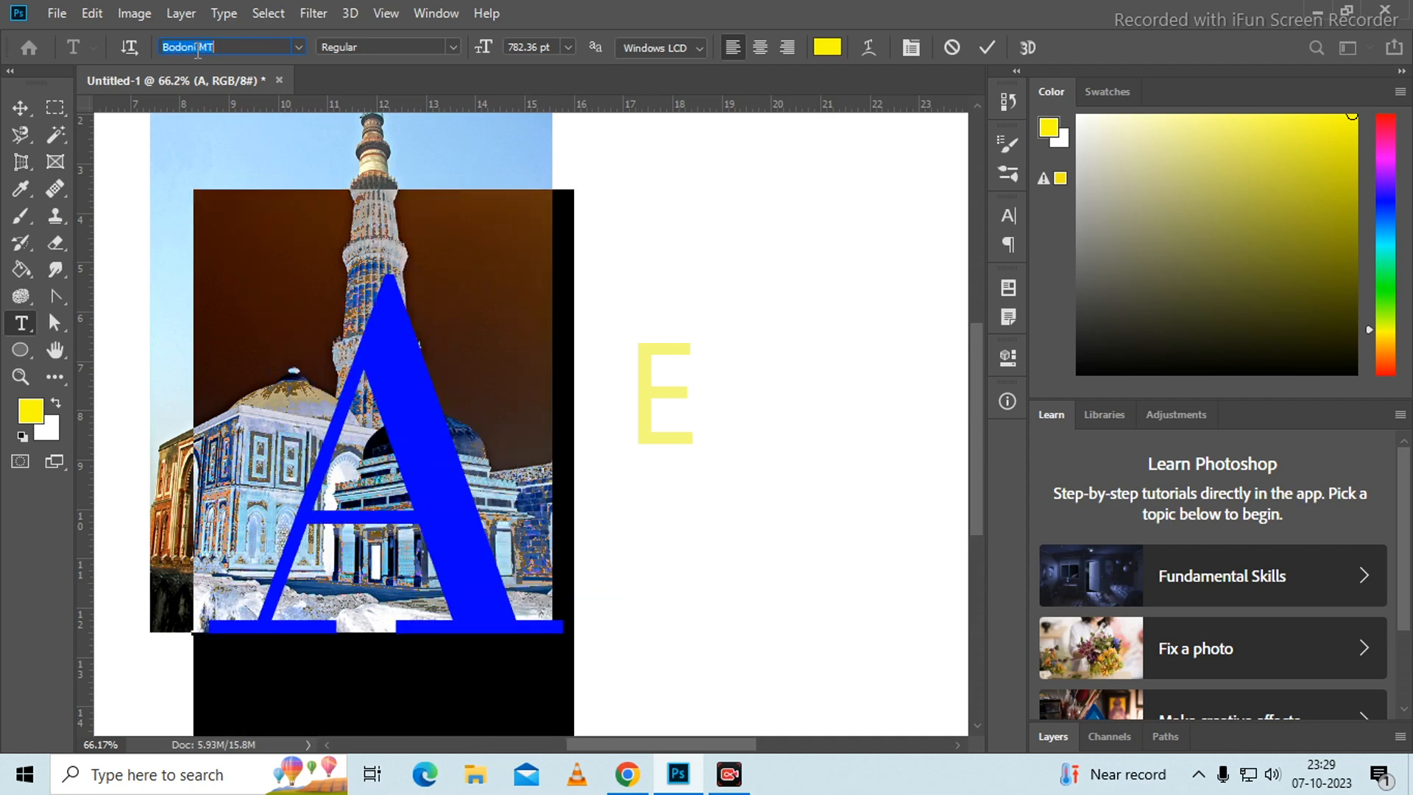
scroll(197, 48, "up", 4)
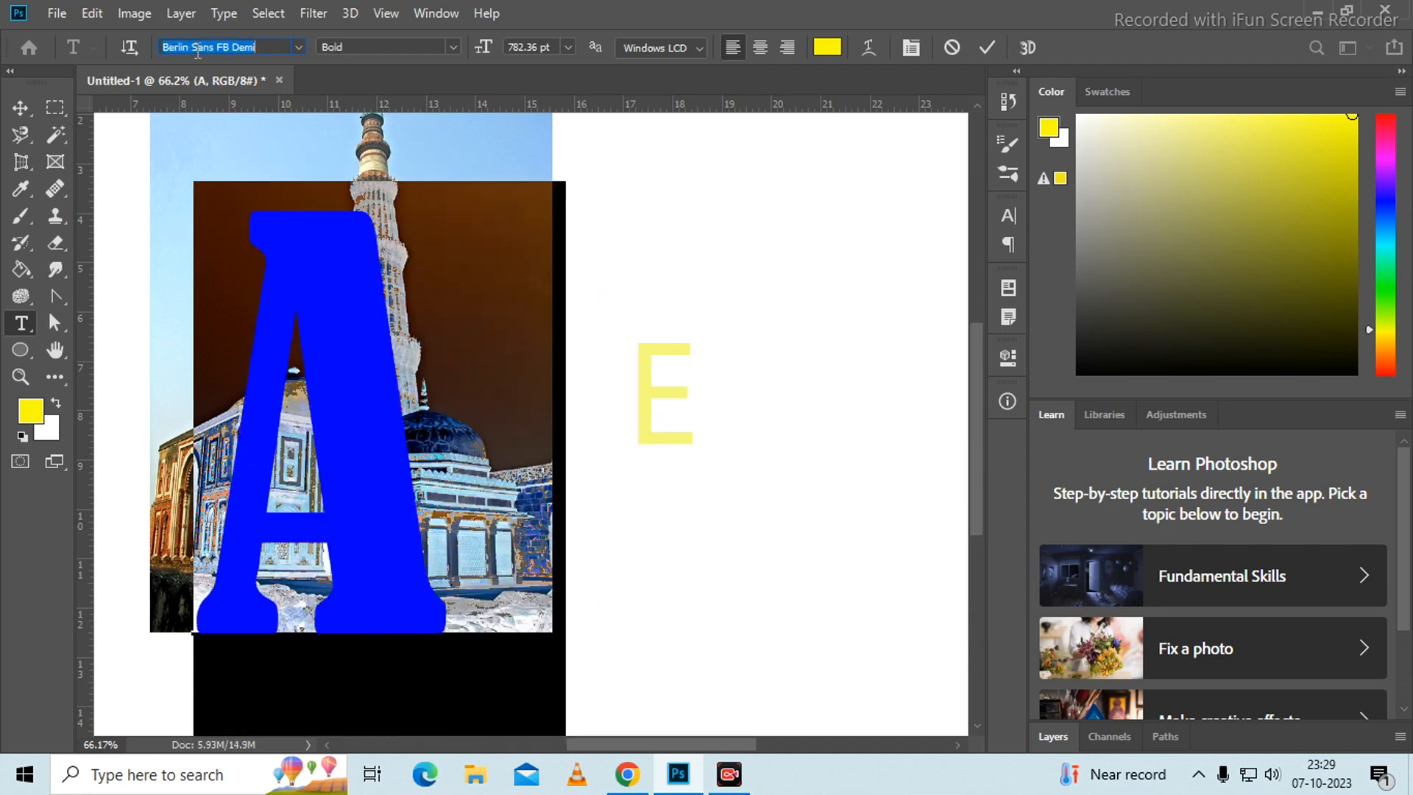
scroll(197, 49, "up", 4)
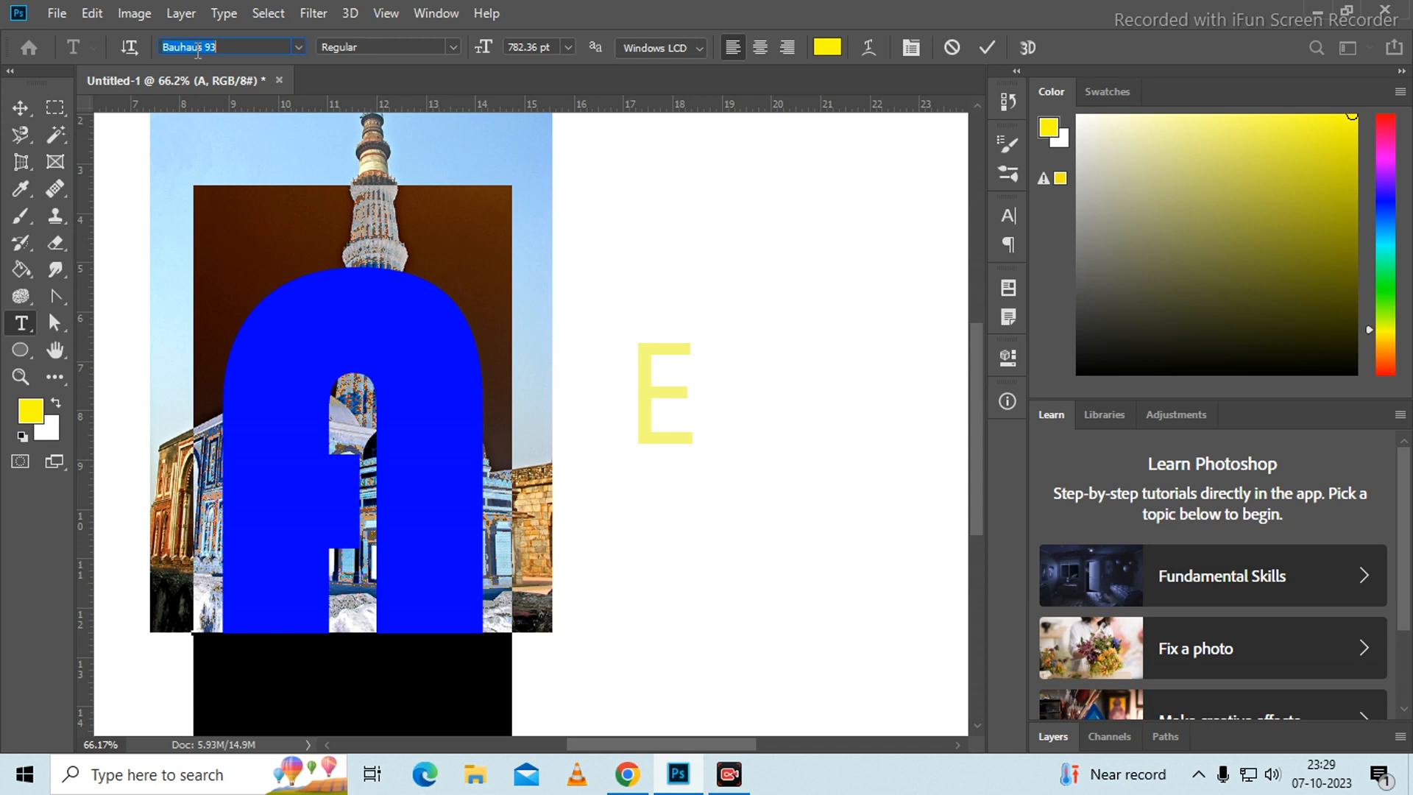
scroll(197, 48, "up", 2)
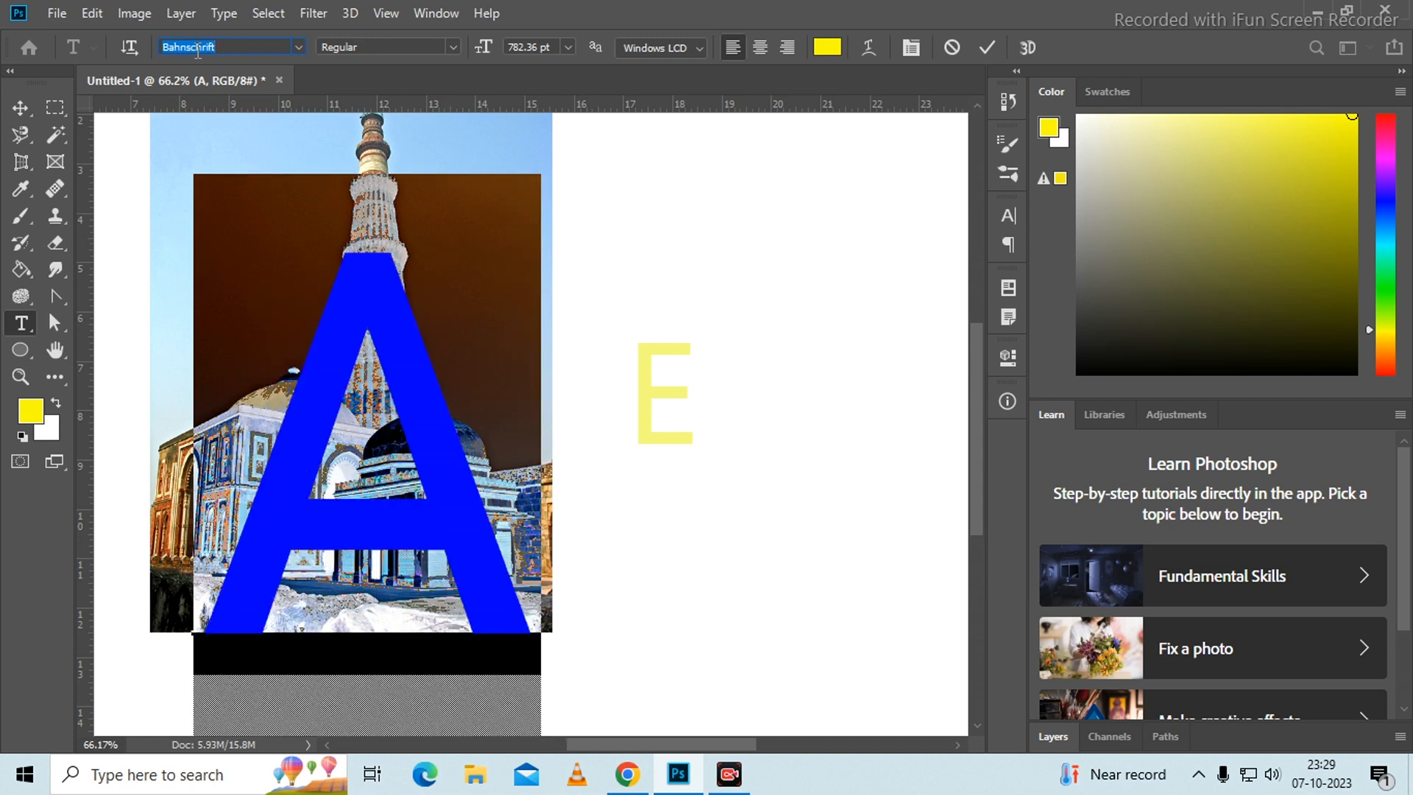
Try the SemiBold style and the lowercase "a" alternate on the letter, and undo both changes
left_click(455, 47)
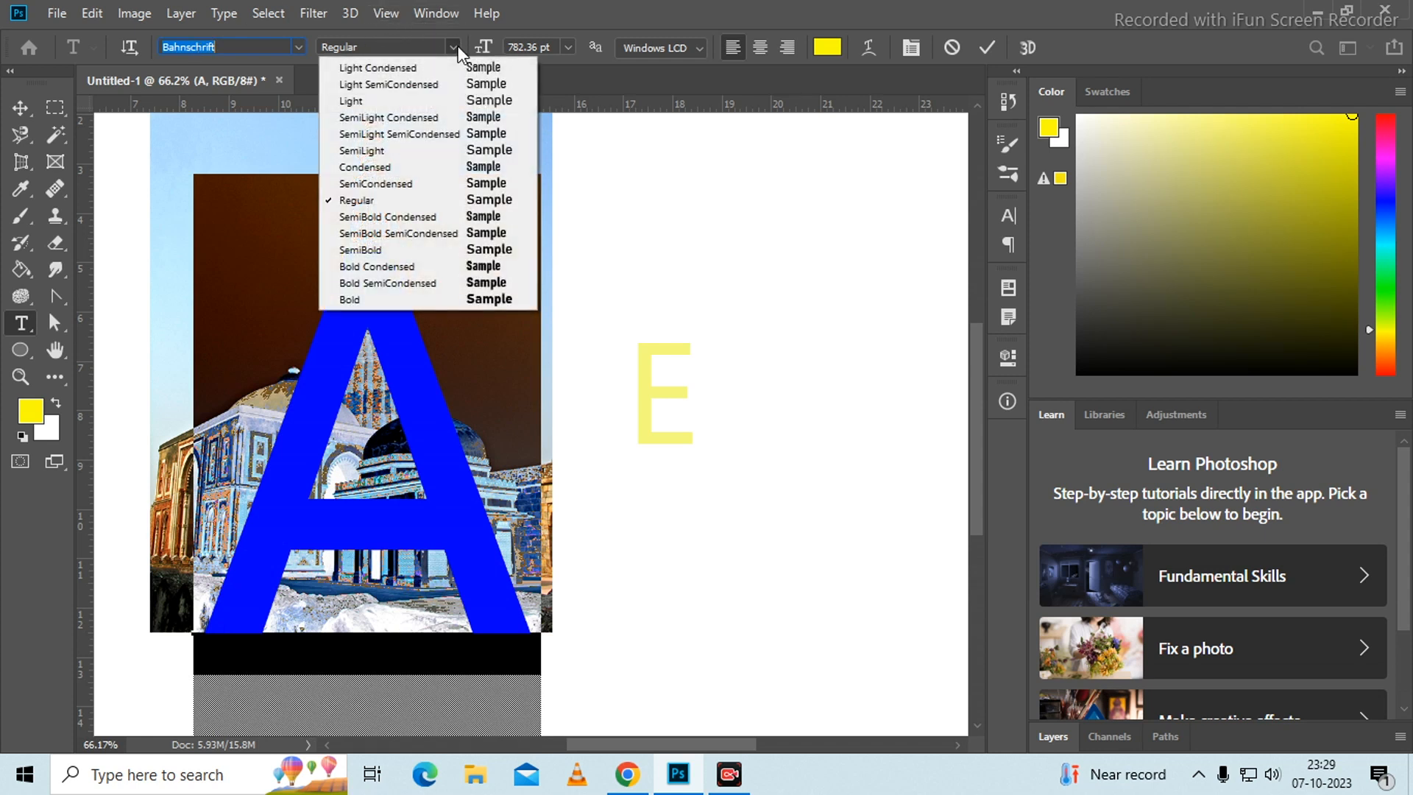
left_click(390, 251)
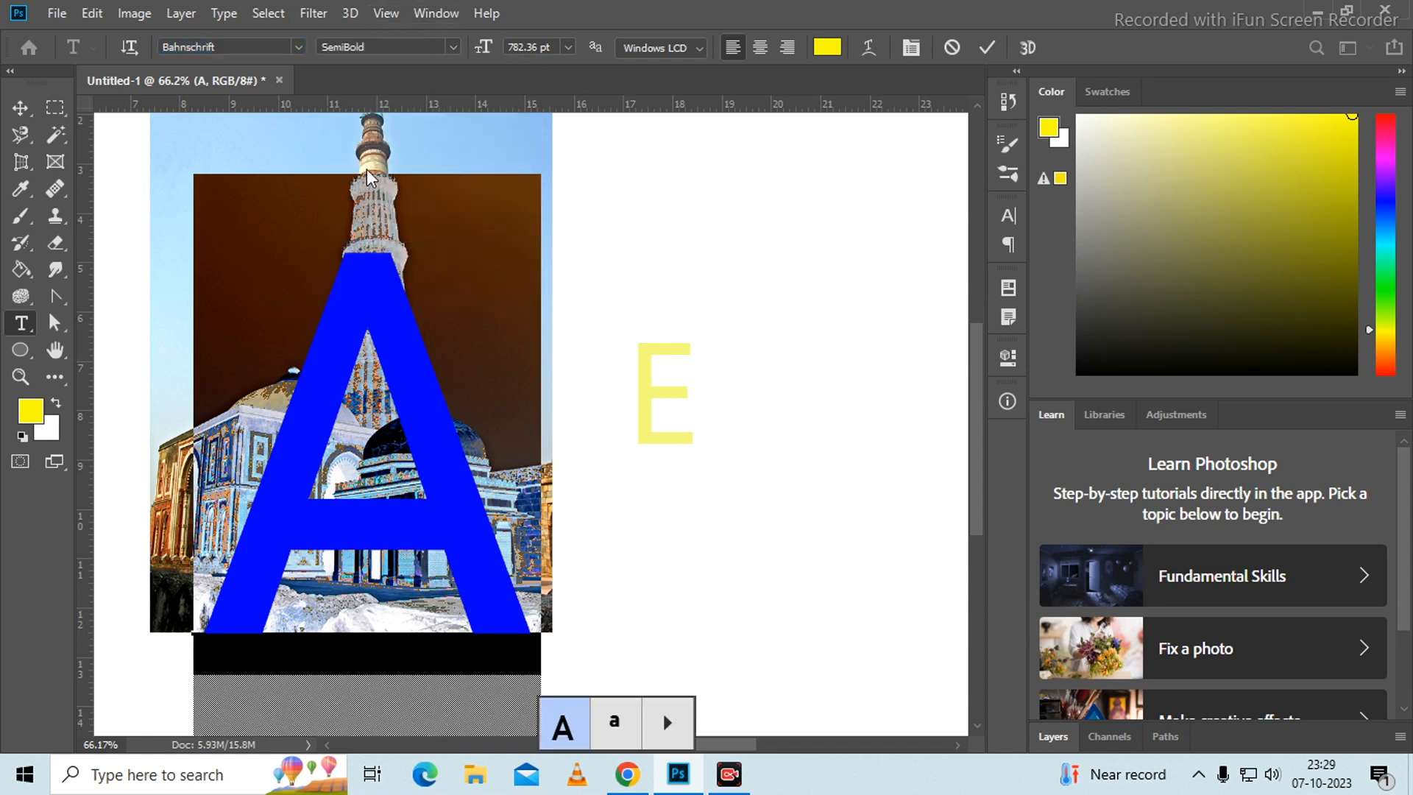
left_click(613, 723)
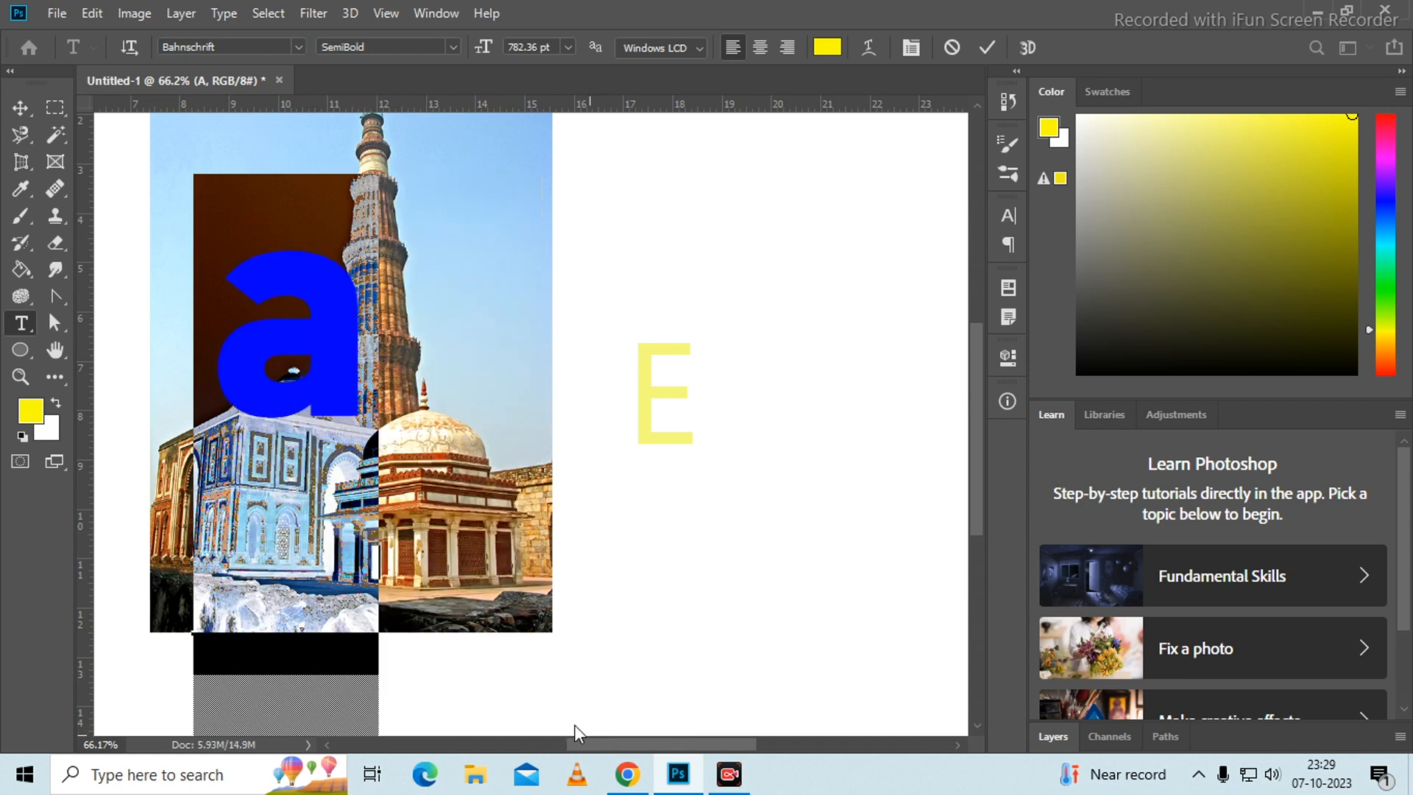
key("ctrl+z")
key("ctrl+z")
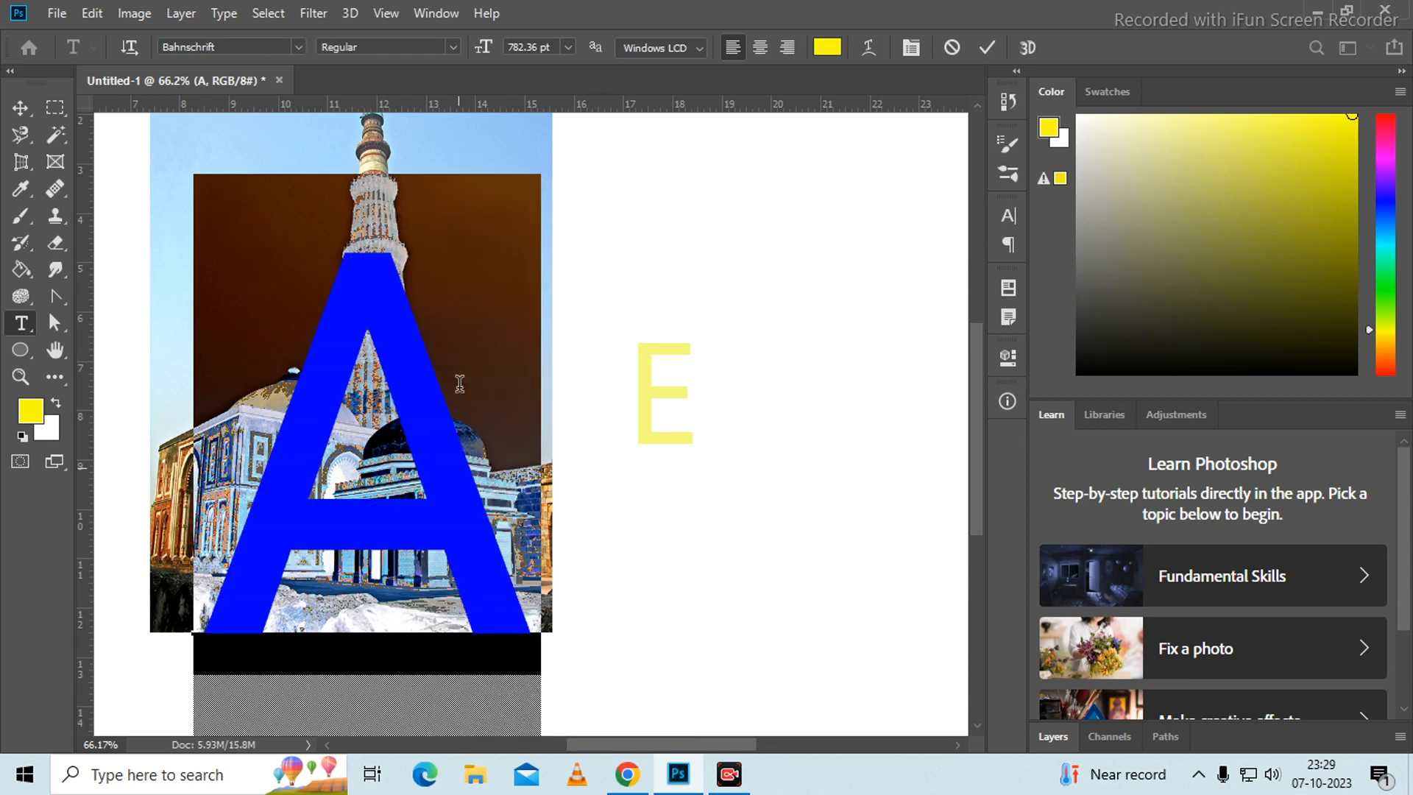
Set the letter A's font style to Bold and commit the text edit
left_click(450, 46)
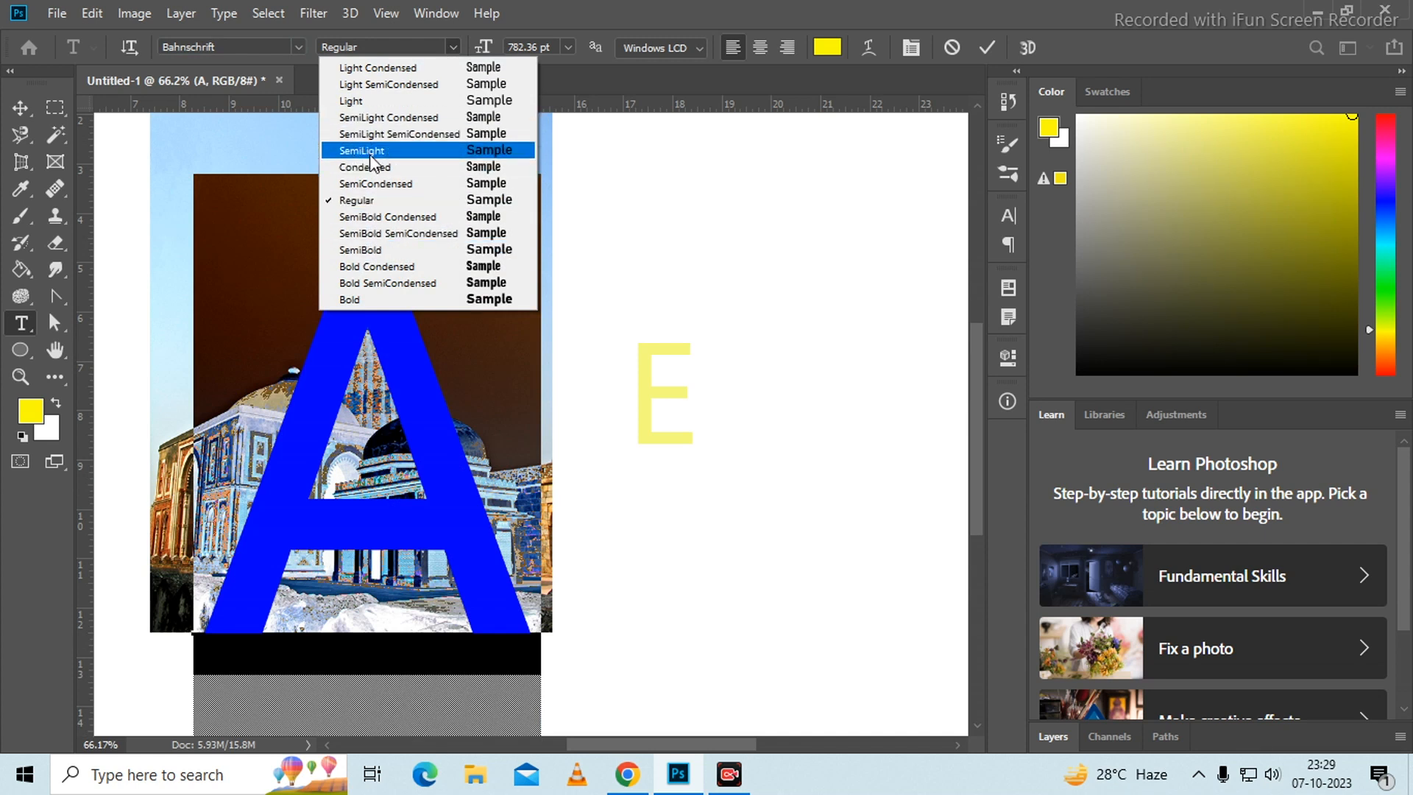
left_click(340, 298)
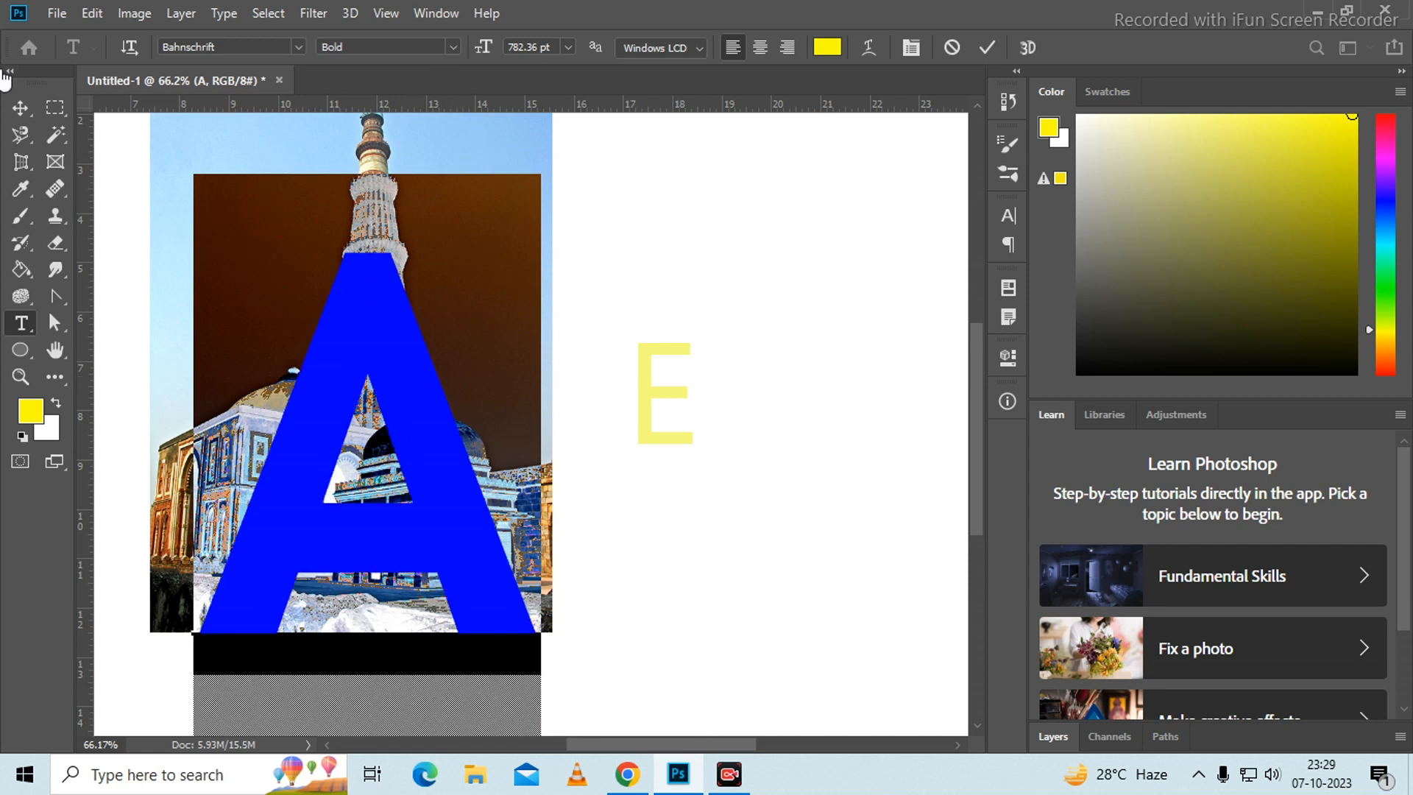
left_click(21, 108)
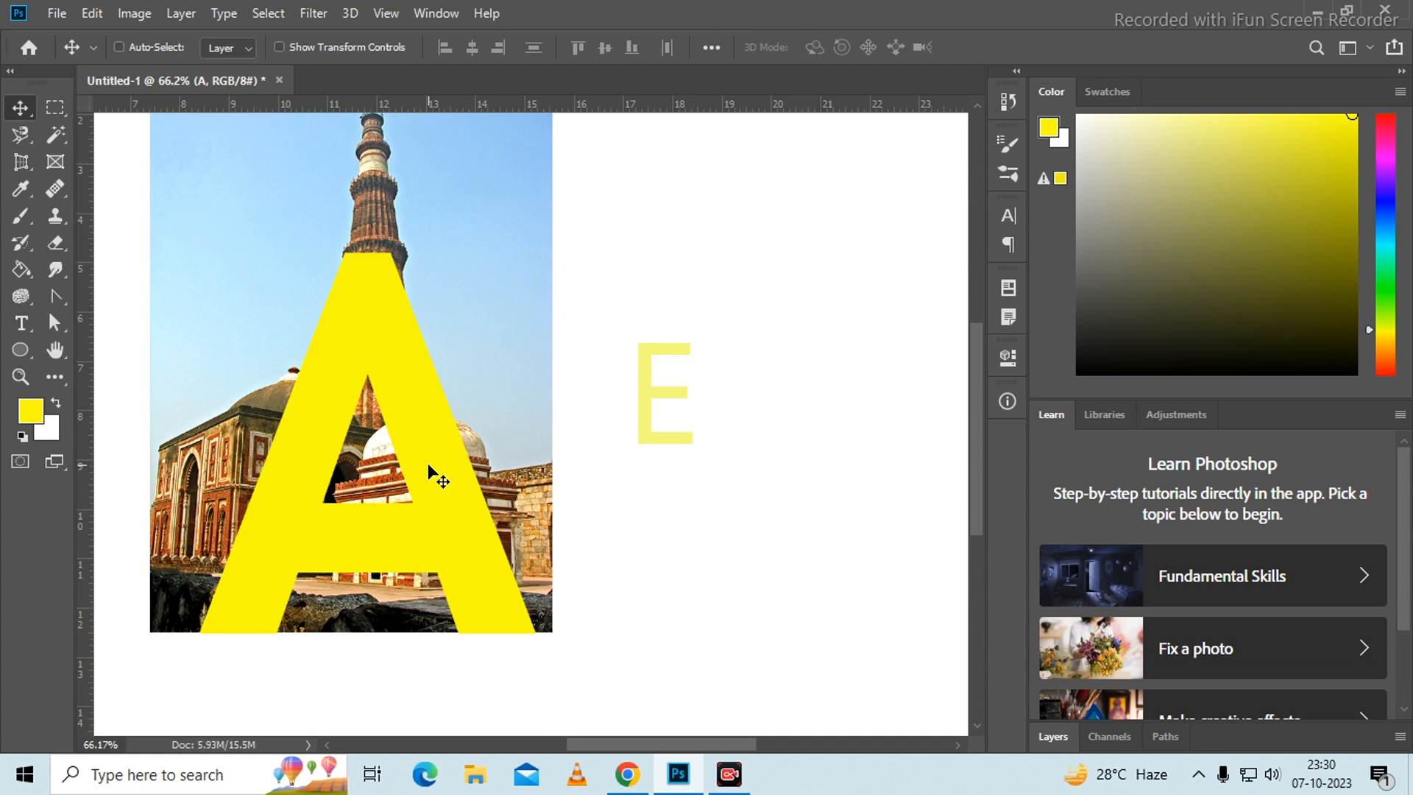
Duplicate the Alai_Gate_and_Qutub_Minar photo layer, place the copy above the letter A layer, and hide the copy
left_click(434, 13)
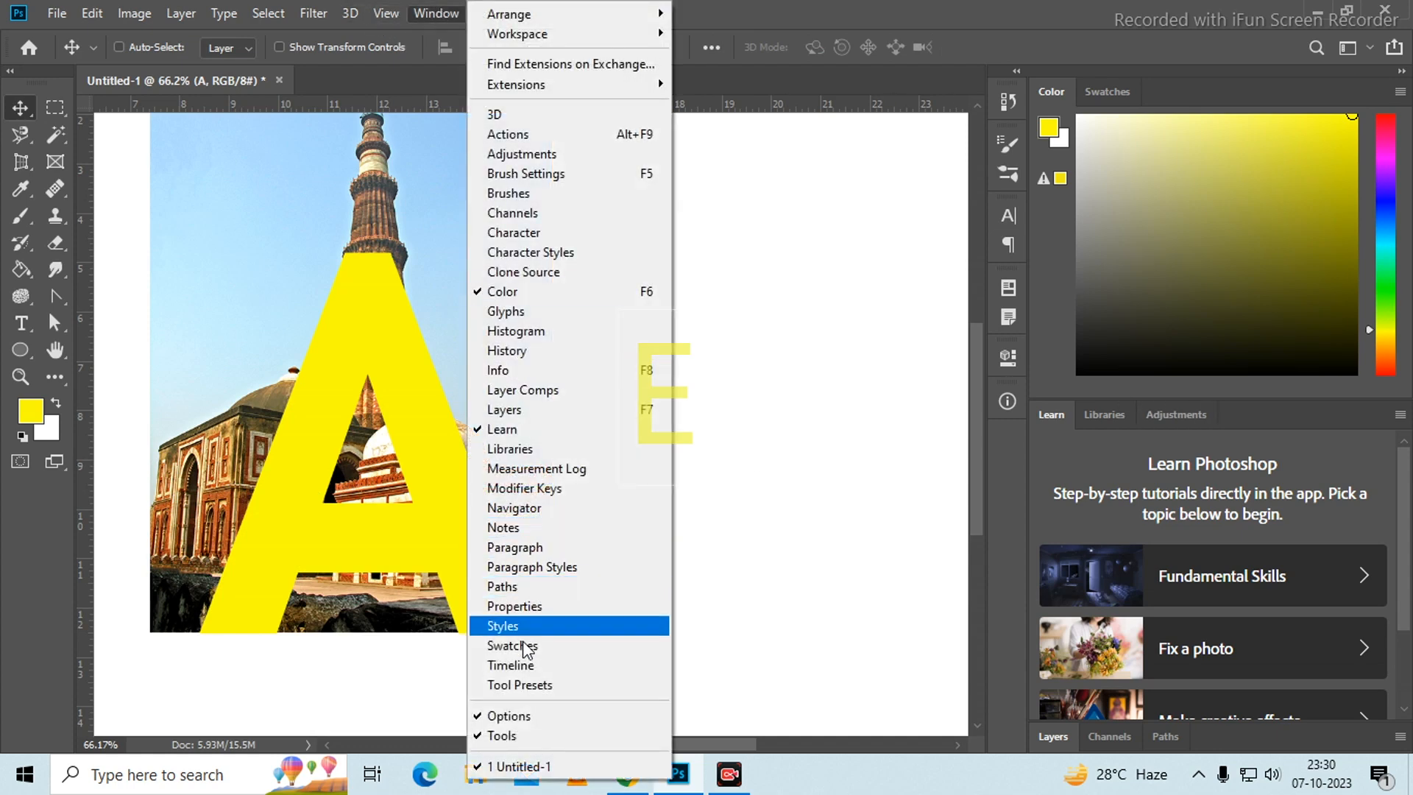
left_click(519, 410)
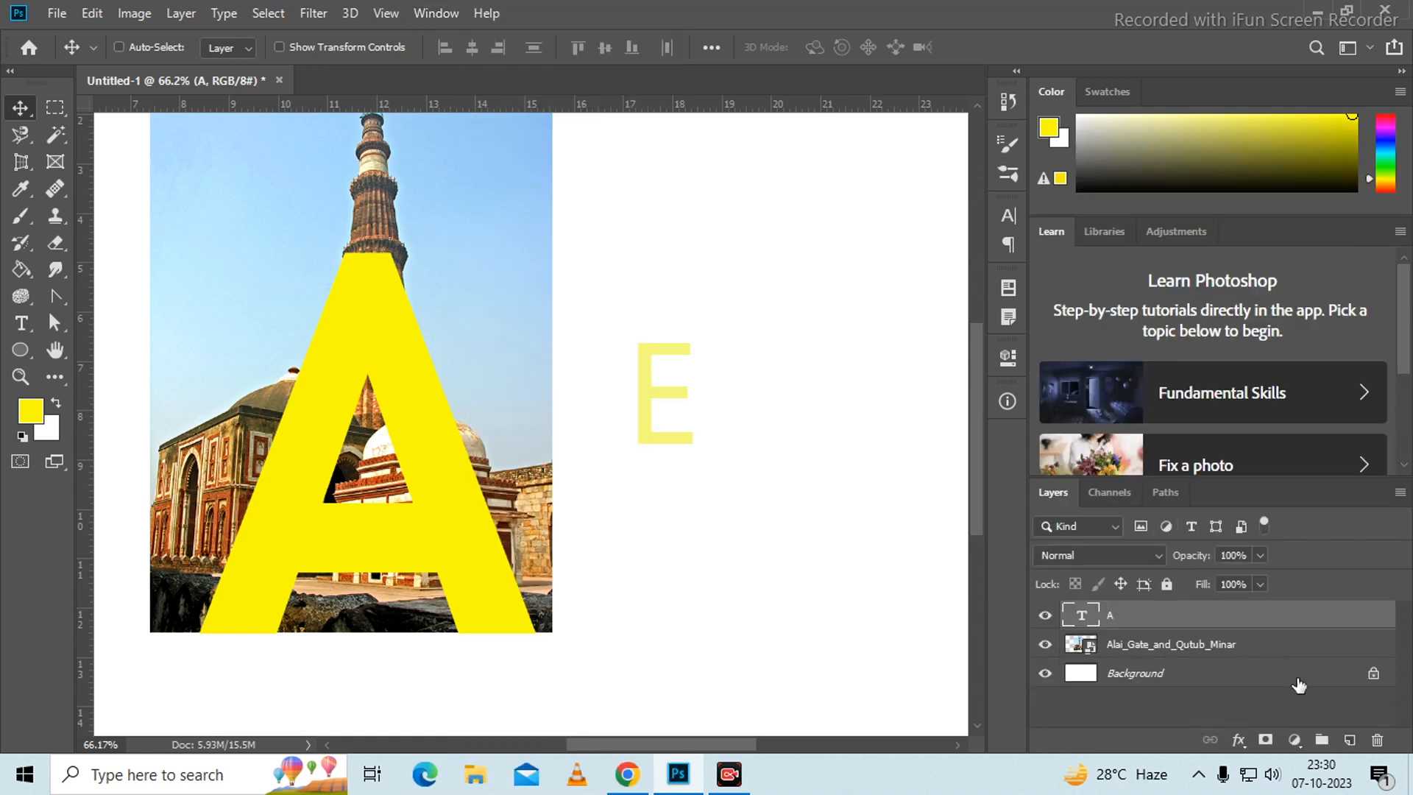
left_click(1150, 646)
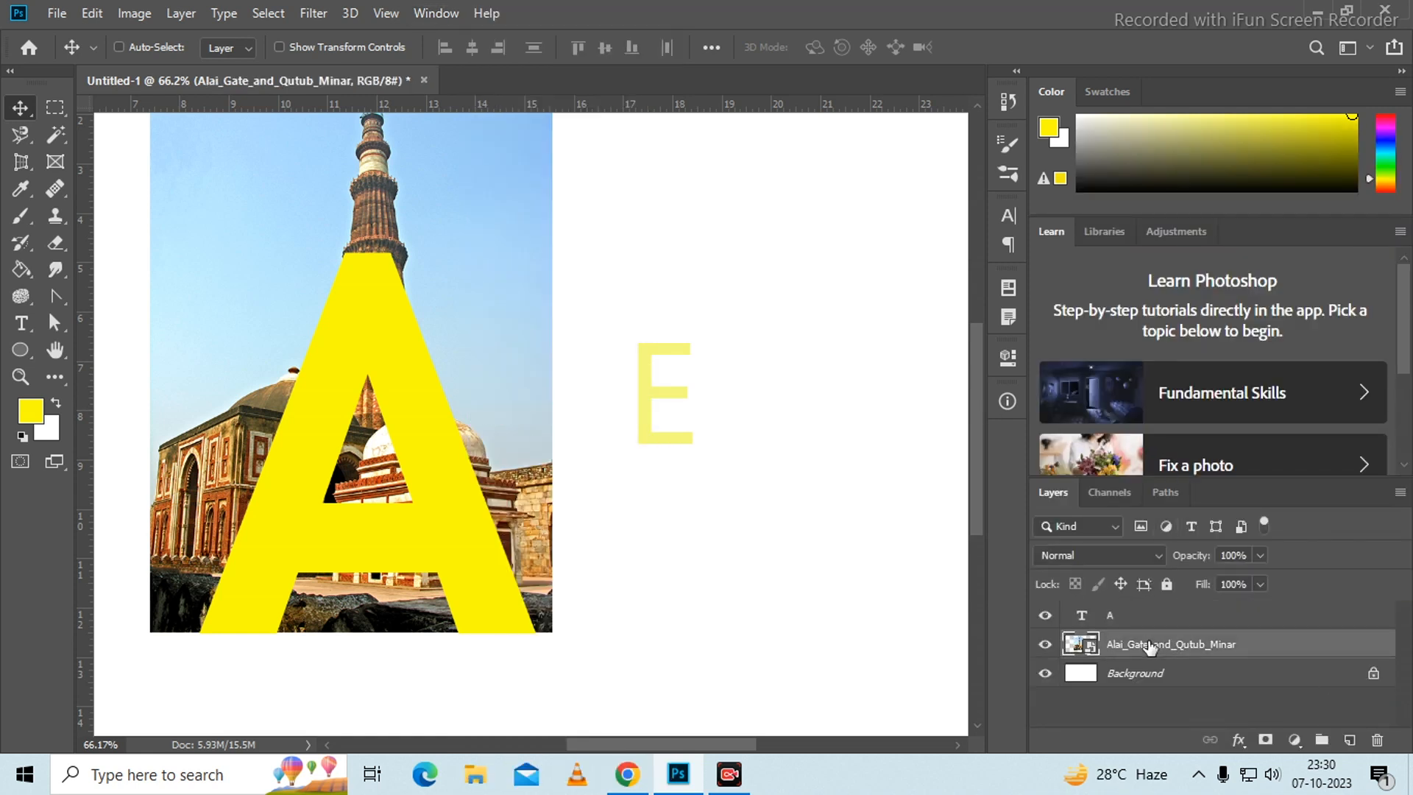
key("ctrl+j")
left_click_drag(1166, 647, 1158, 606)
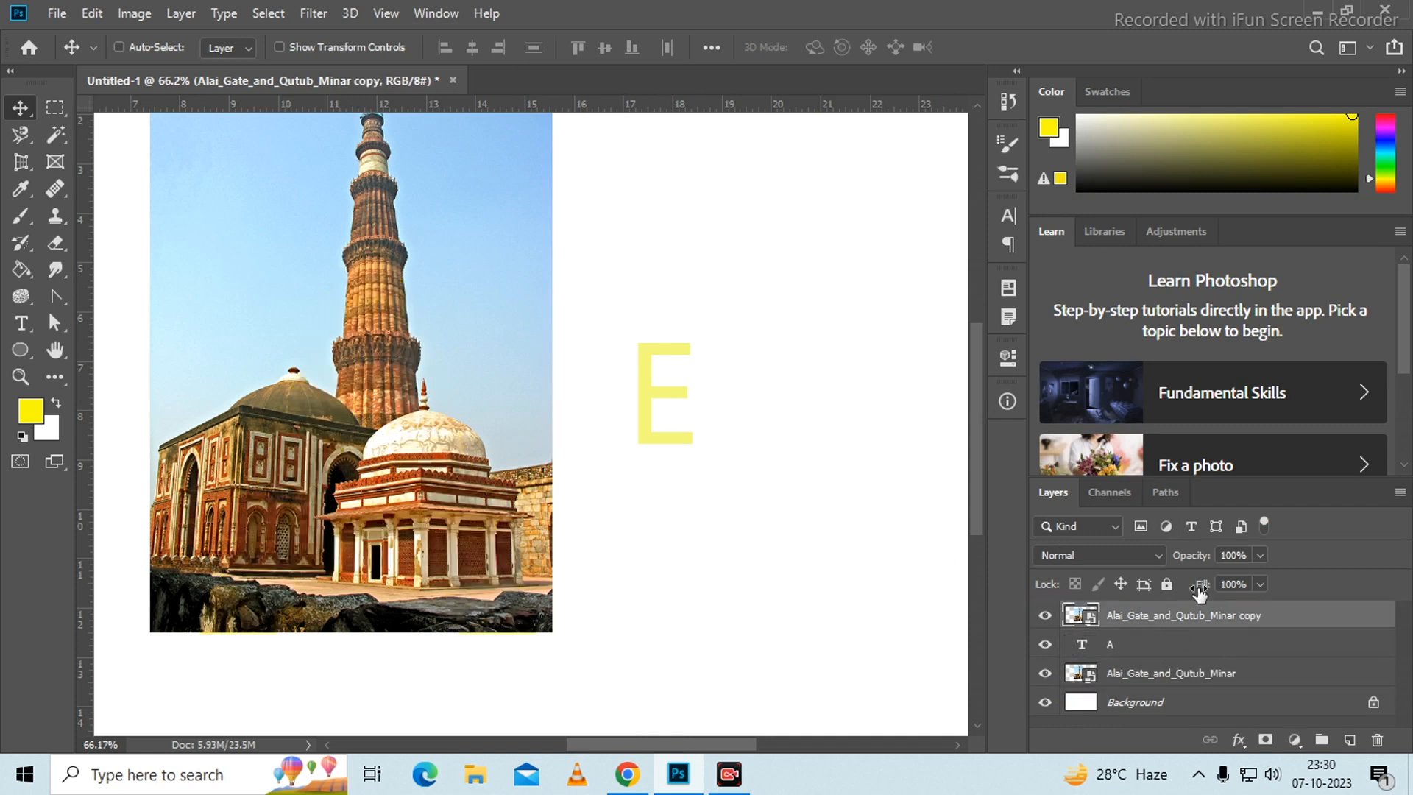
left_click(1045, 616)
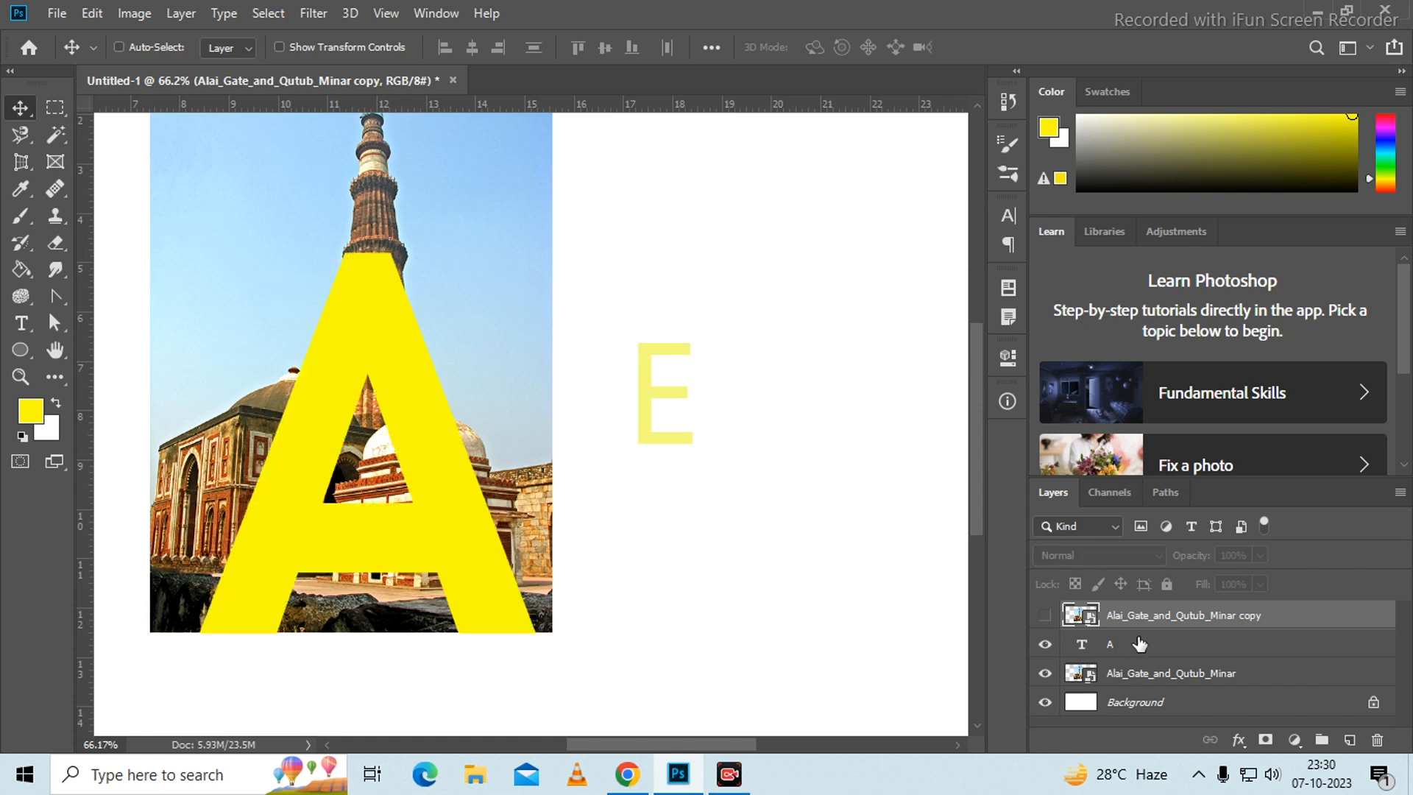
Select the shape of the letter A with the Magic Wand and make the original photo layer active
left_click(1082, 644, "ctrl")
left_click(56, 134)
key("ctrl+d")
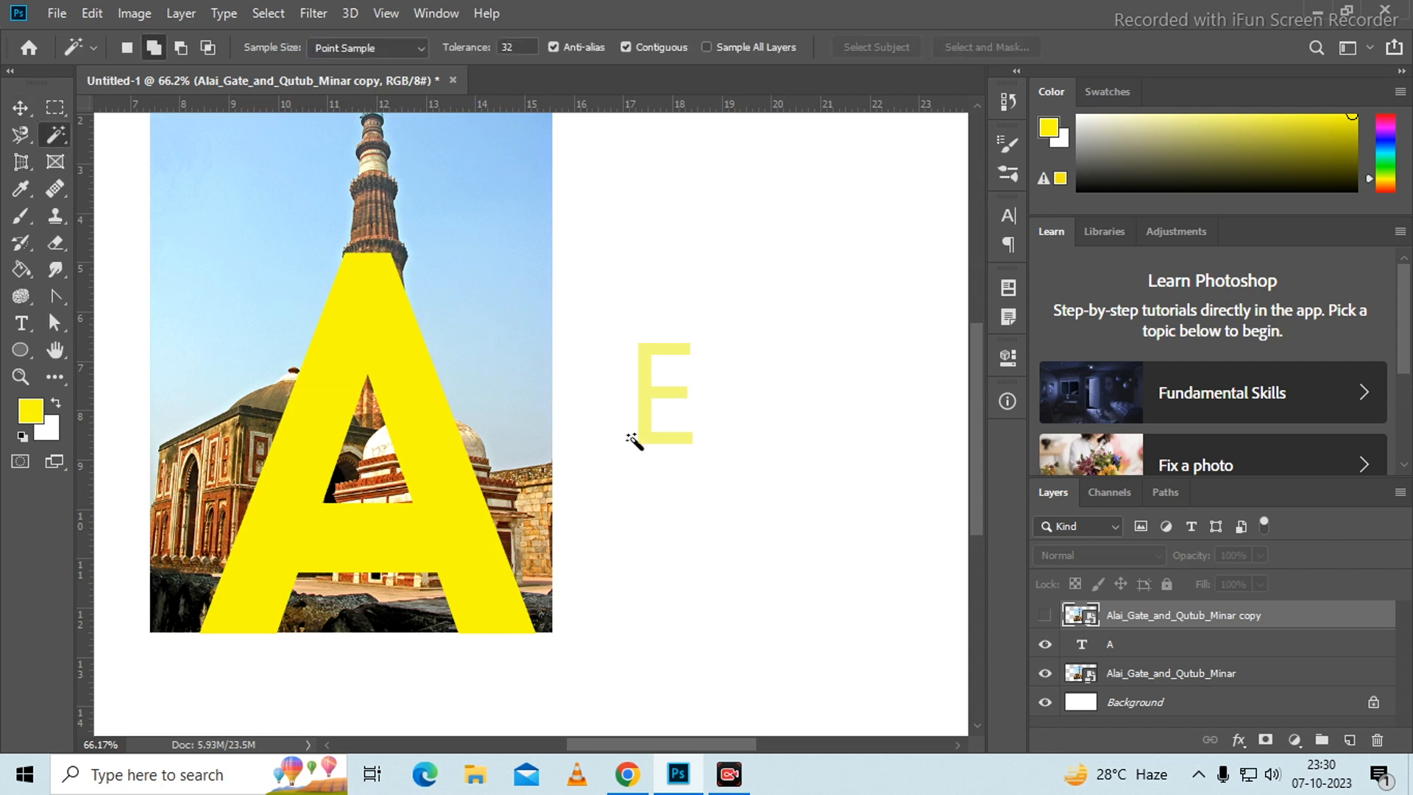
left_click(1163, 644)
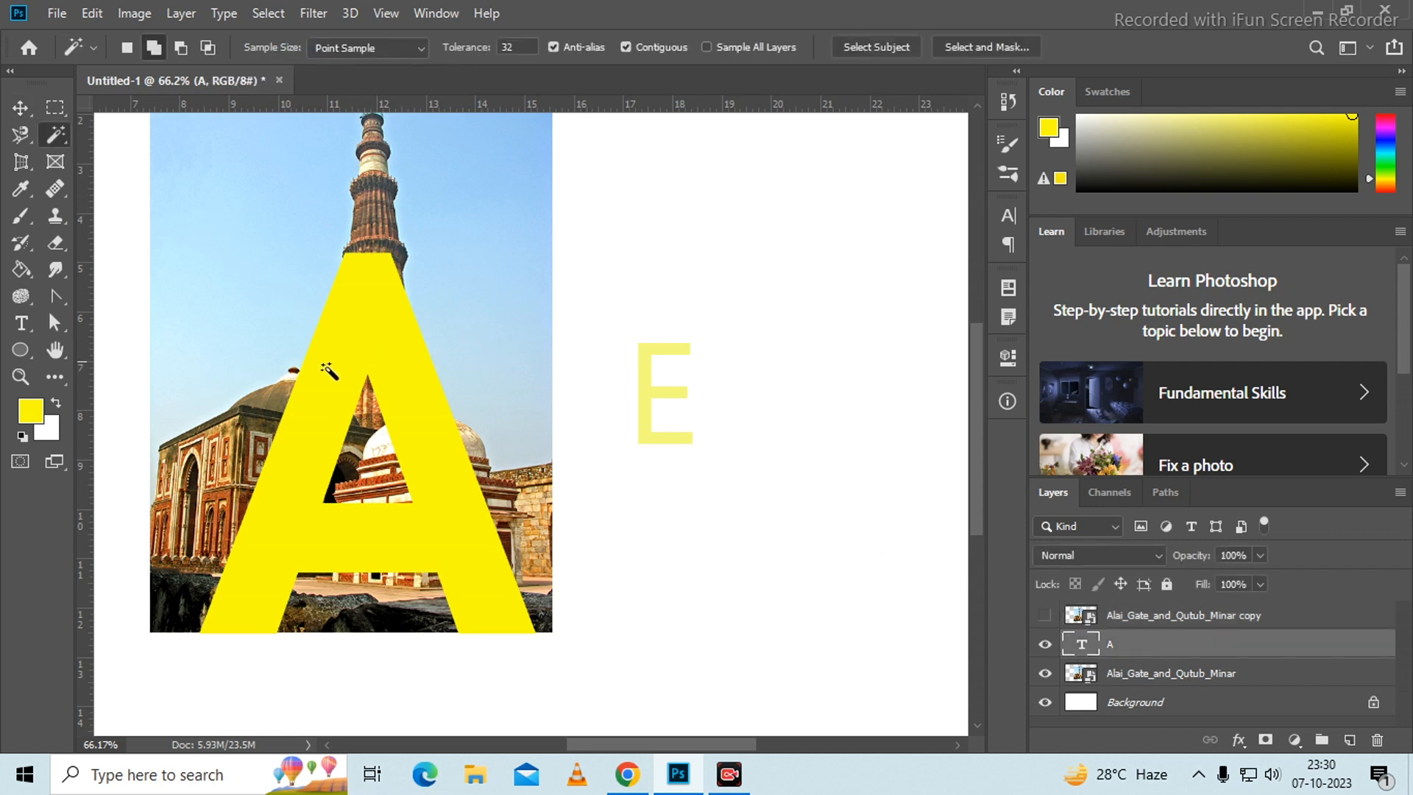
left_click(1148, 674)
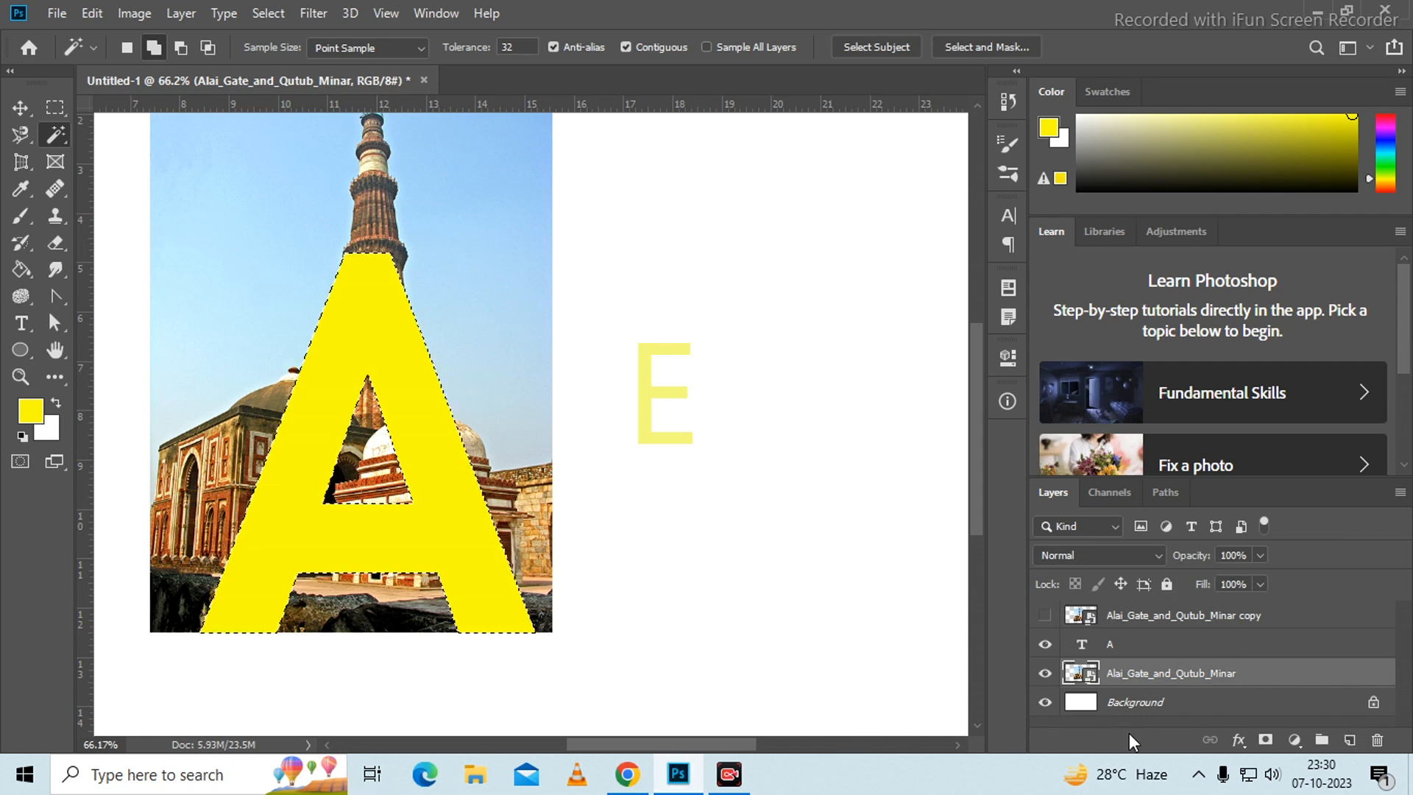
left_click(751, 779)
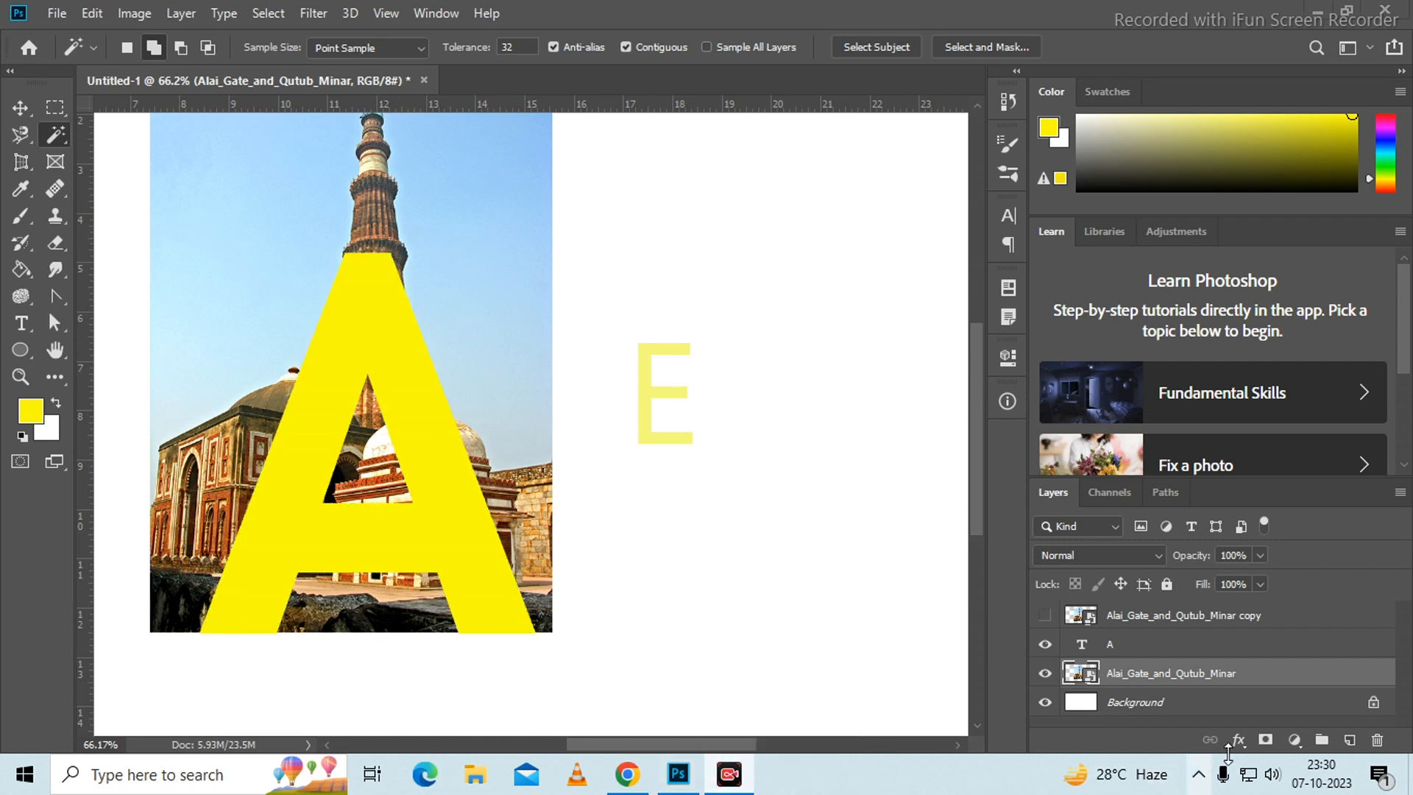
left_click(1347, 734)
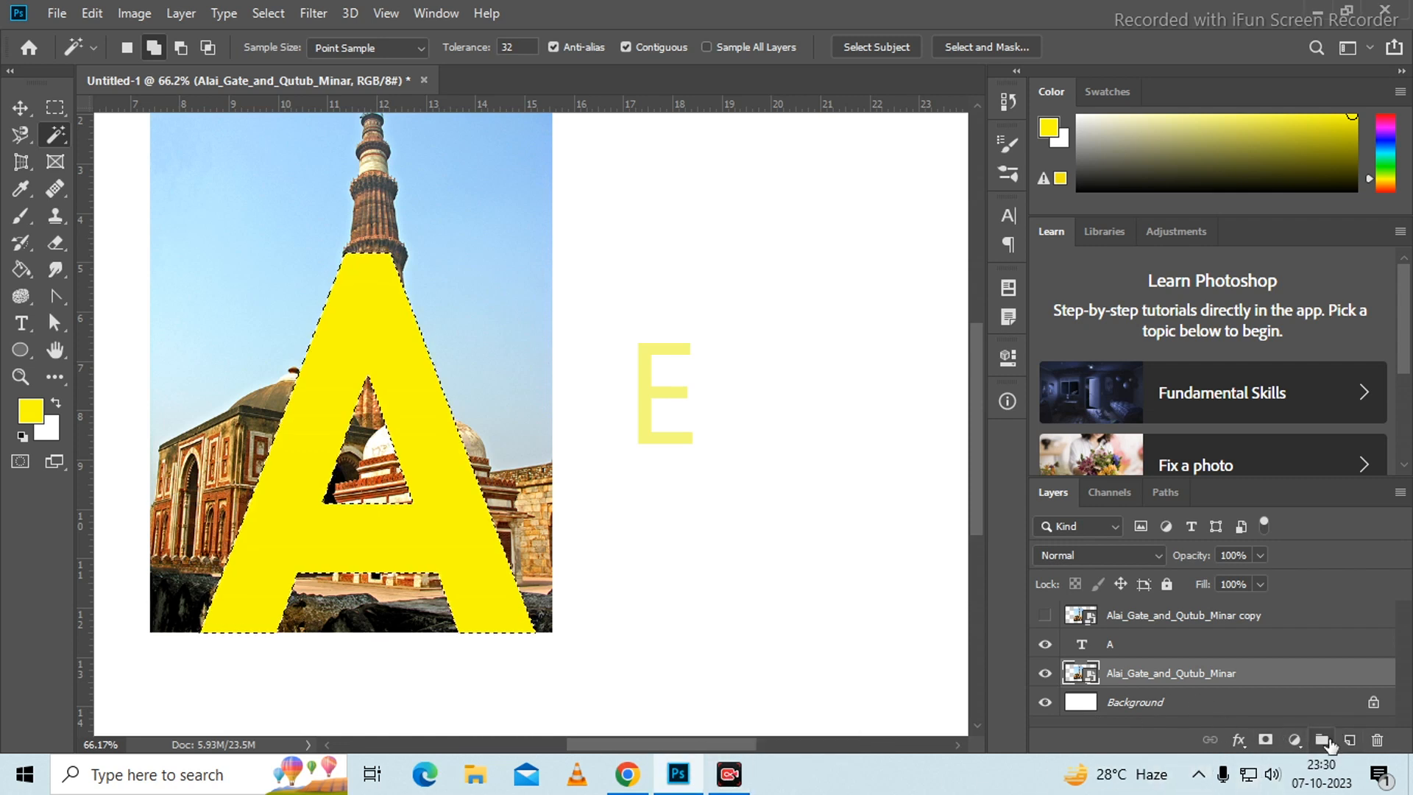
left_click(1350, 739)
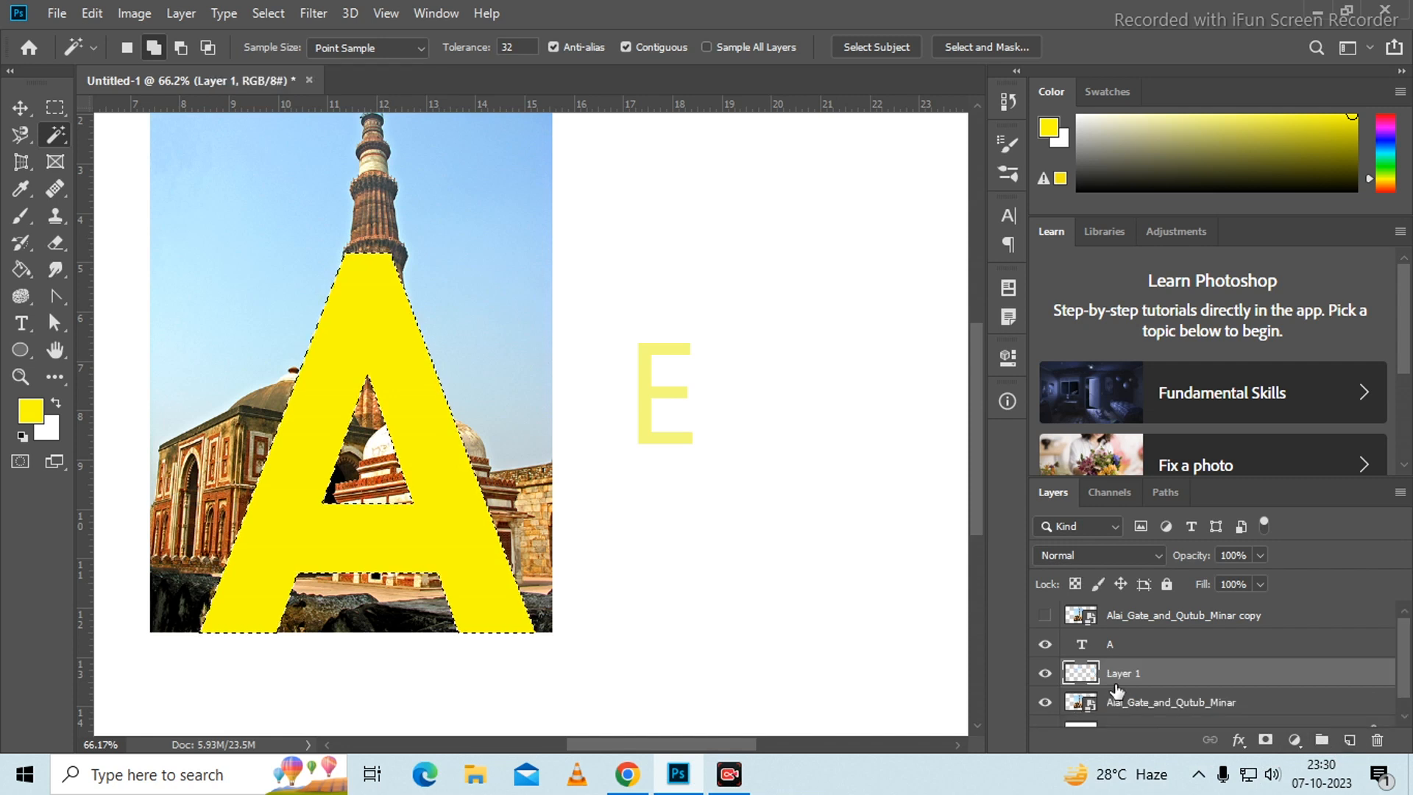
key("ctrl+z")
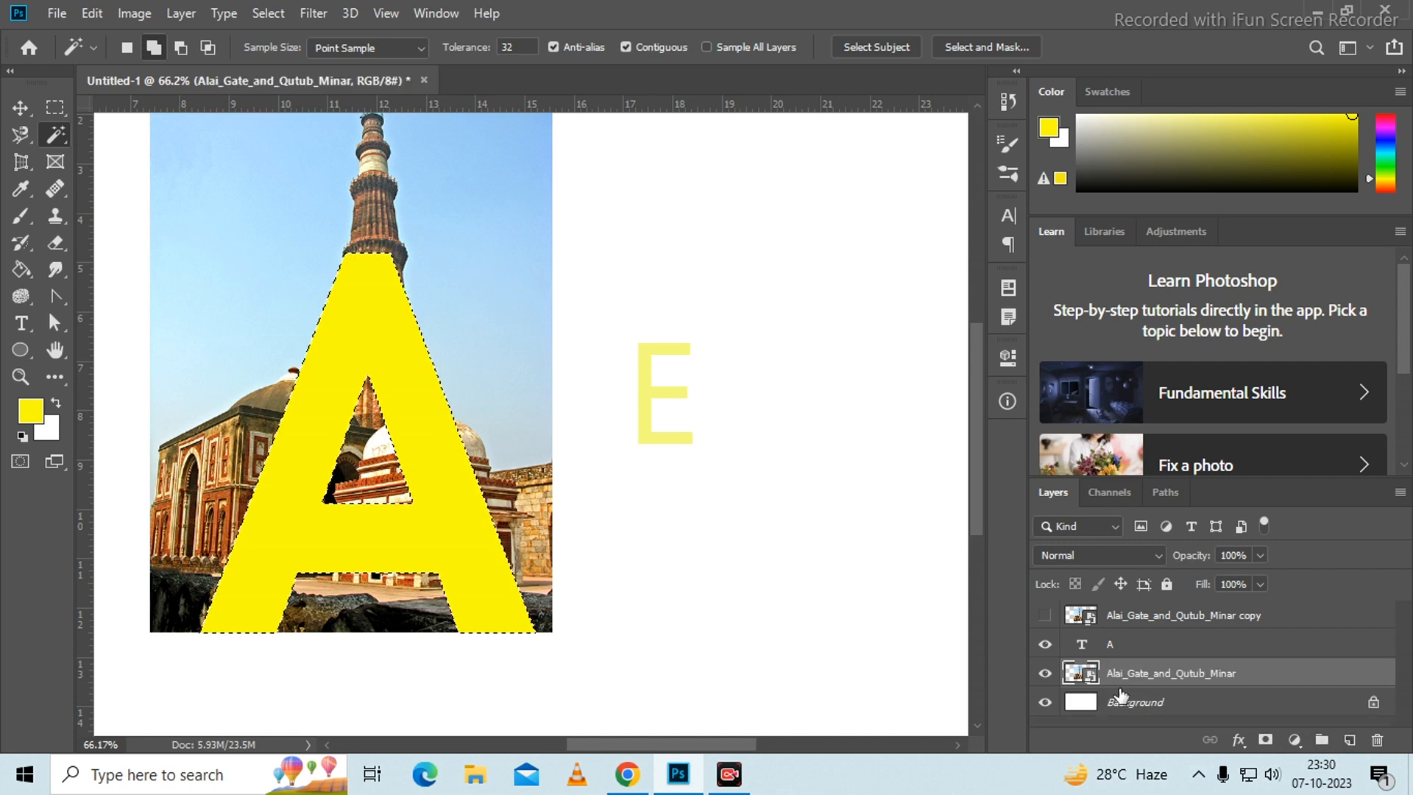
Mask the original photo layer to the letter A selection and hide the letter A text layer
left_click(1265, 740)
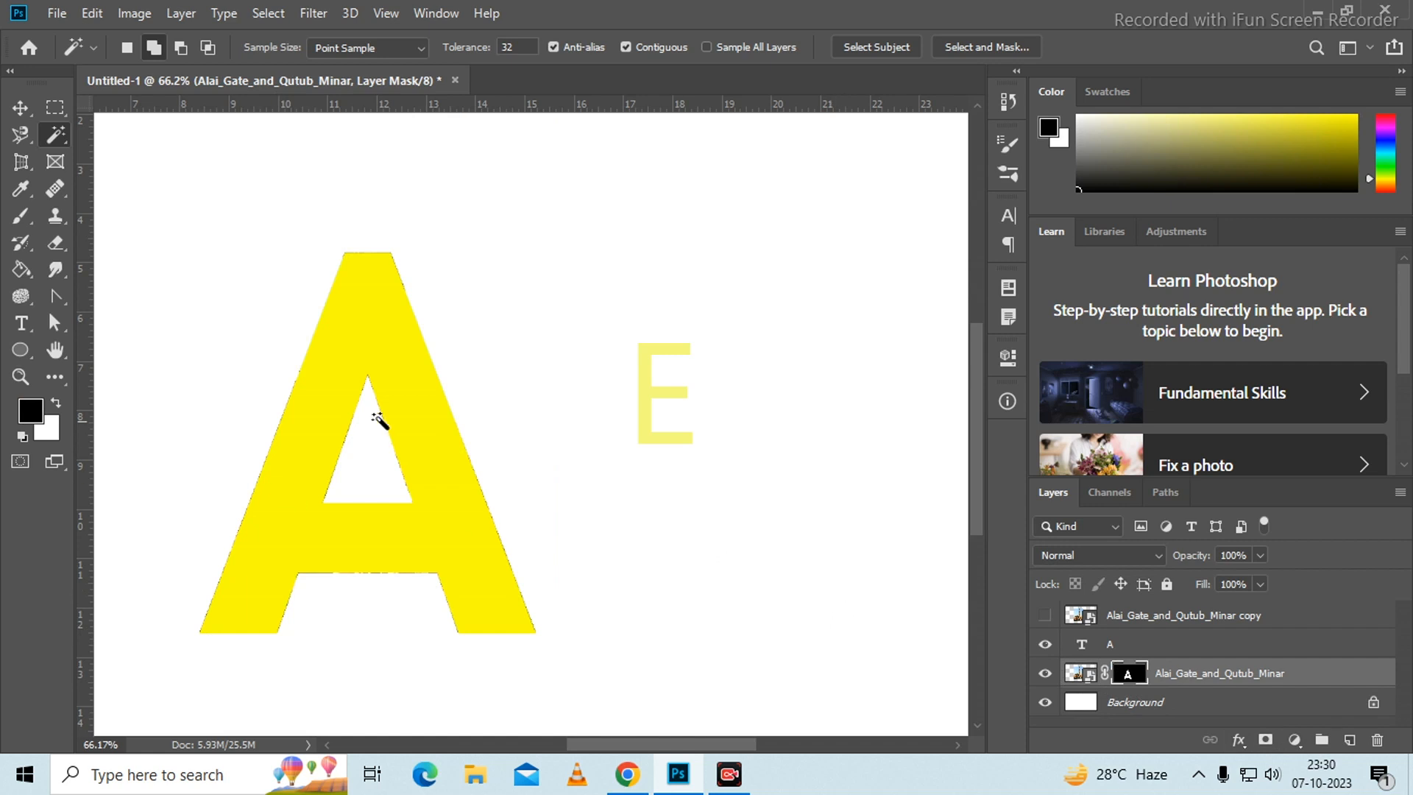
left_click(1045, 645)
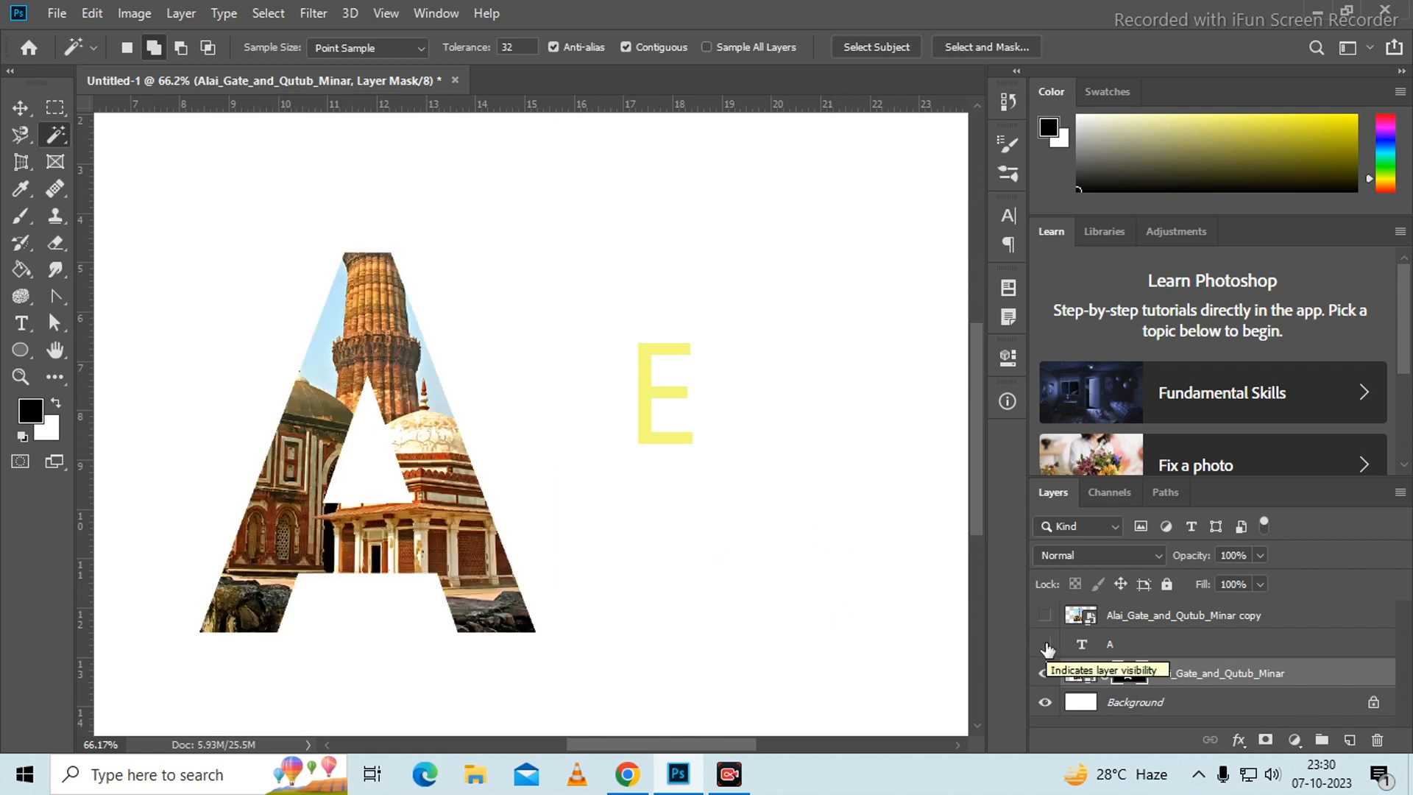
Show the photo copy and the letter A text layer, and move the letter A above the photo copy
left_click(1141, 615)
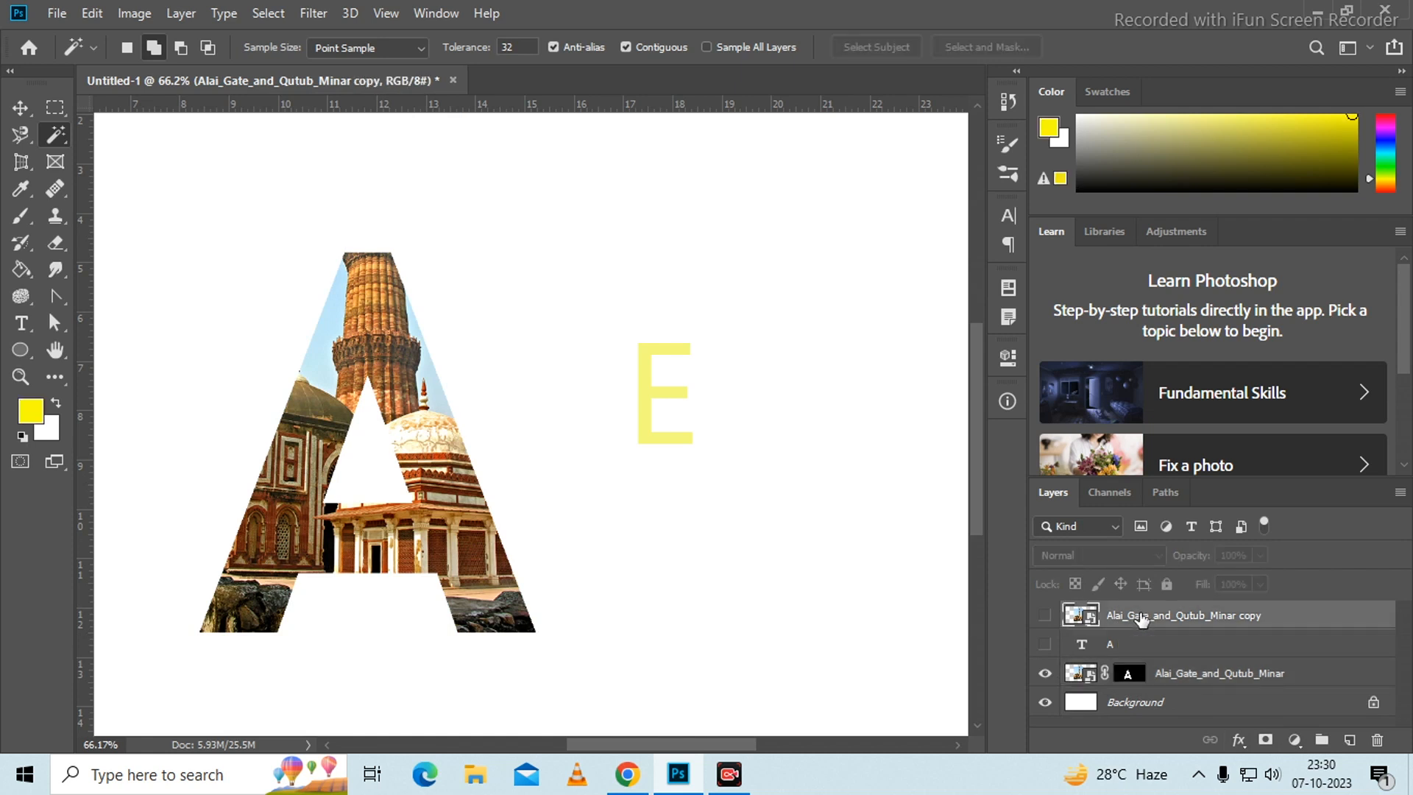
left_click(1044, 616)
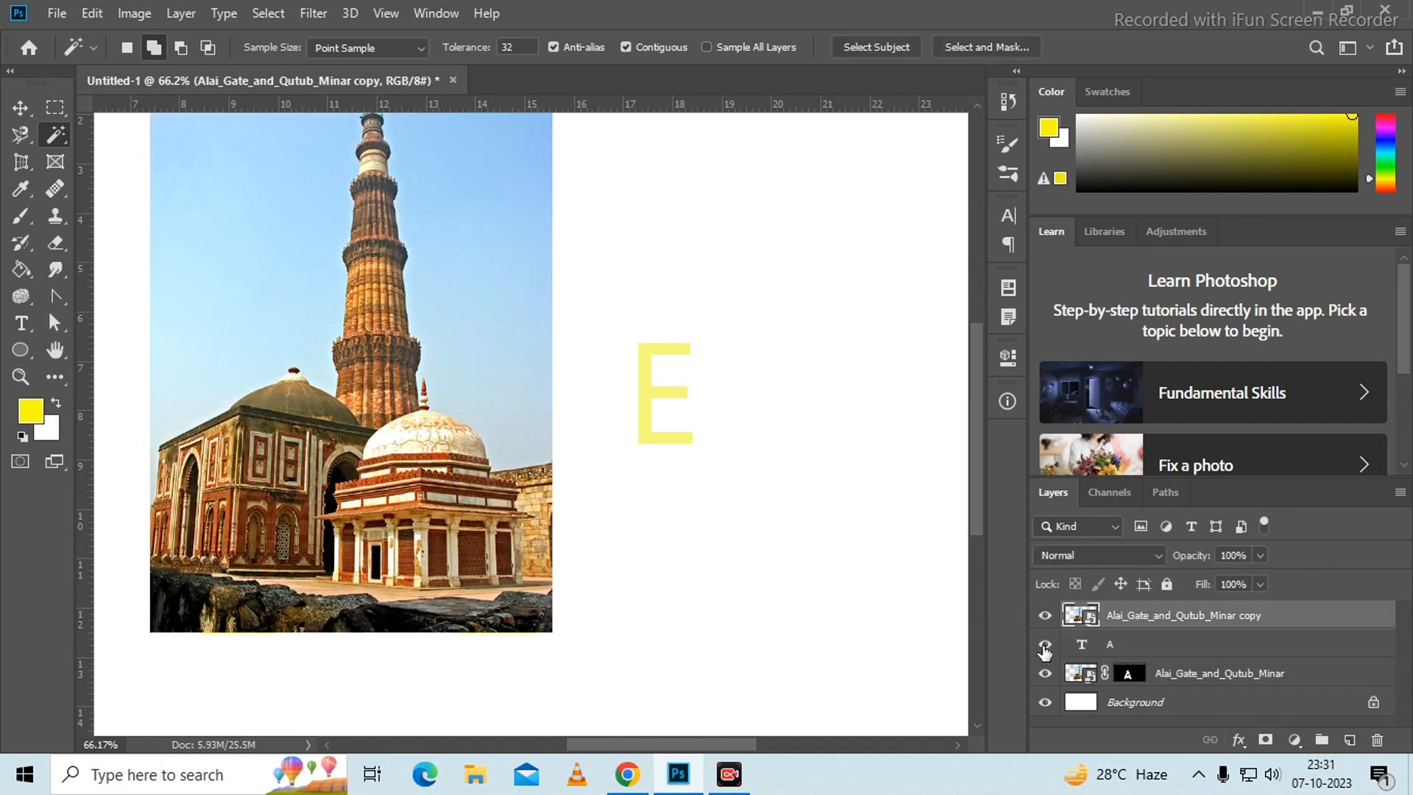
left_click_drag(1163, 651, 1161, 610)
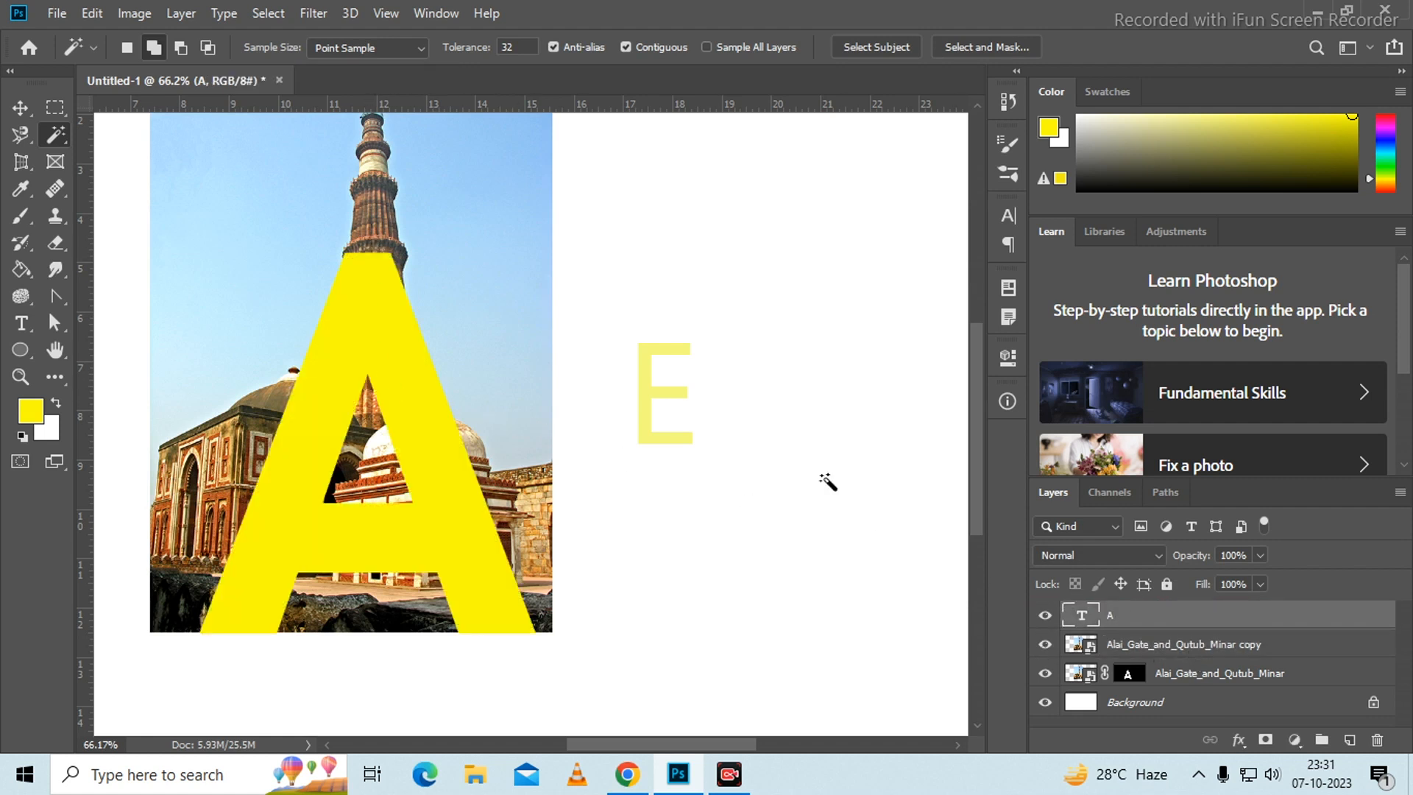
left_click(1259, 555)
left_click_drag(1207, 577, 1187, 577)
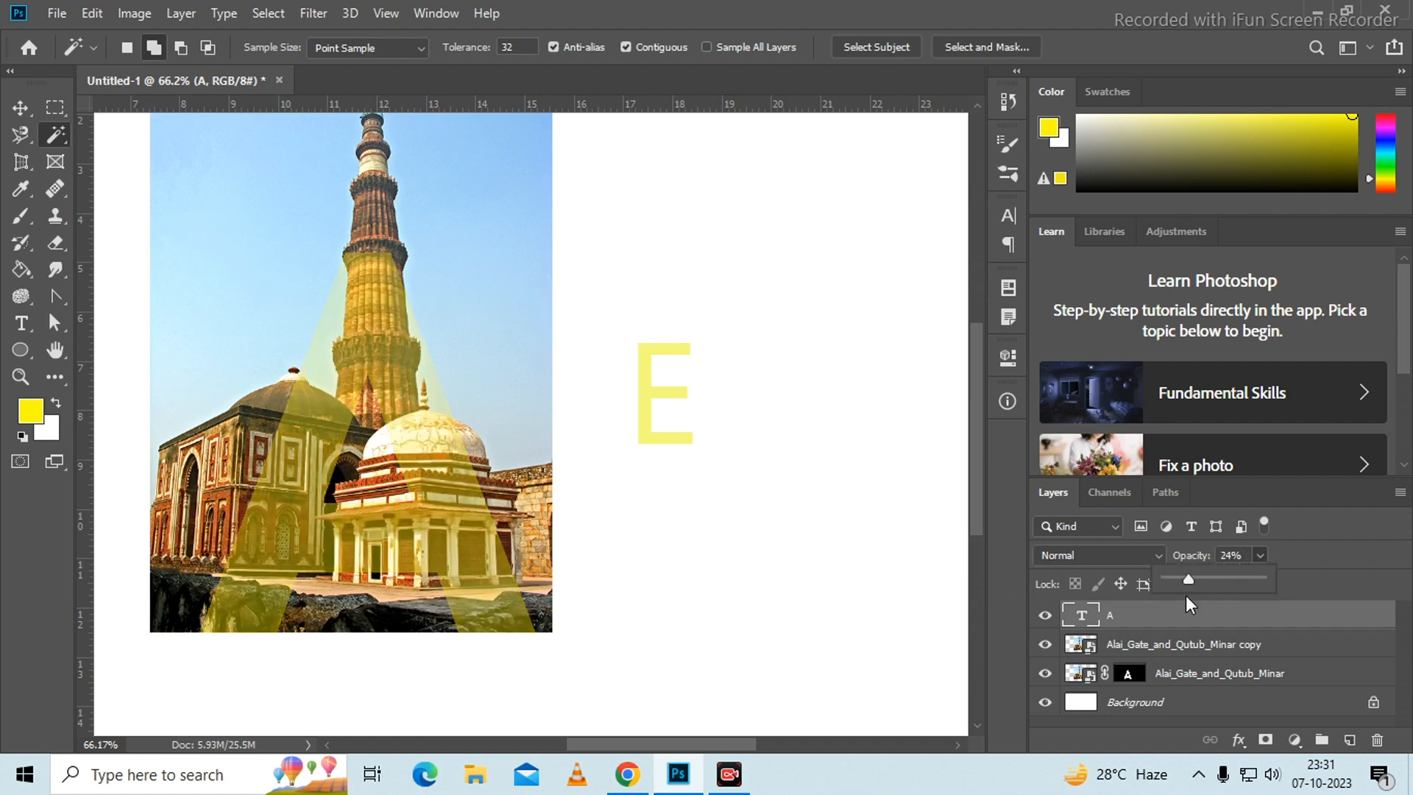
key("Escape")
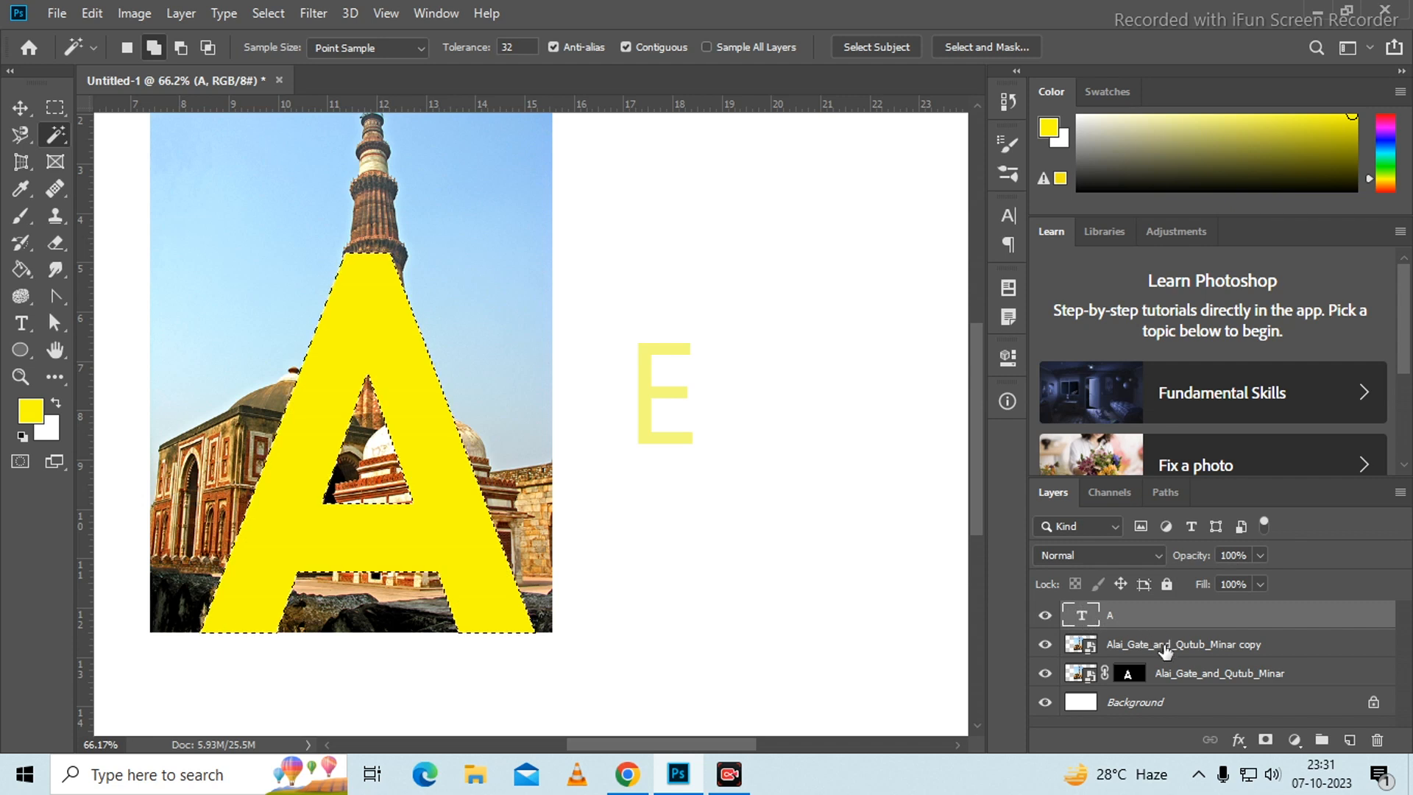
Mask the letter A's shape out of the photo copy with an inverted layer mask, and hide the original photo layer
left_click(1174, 647)
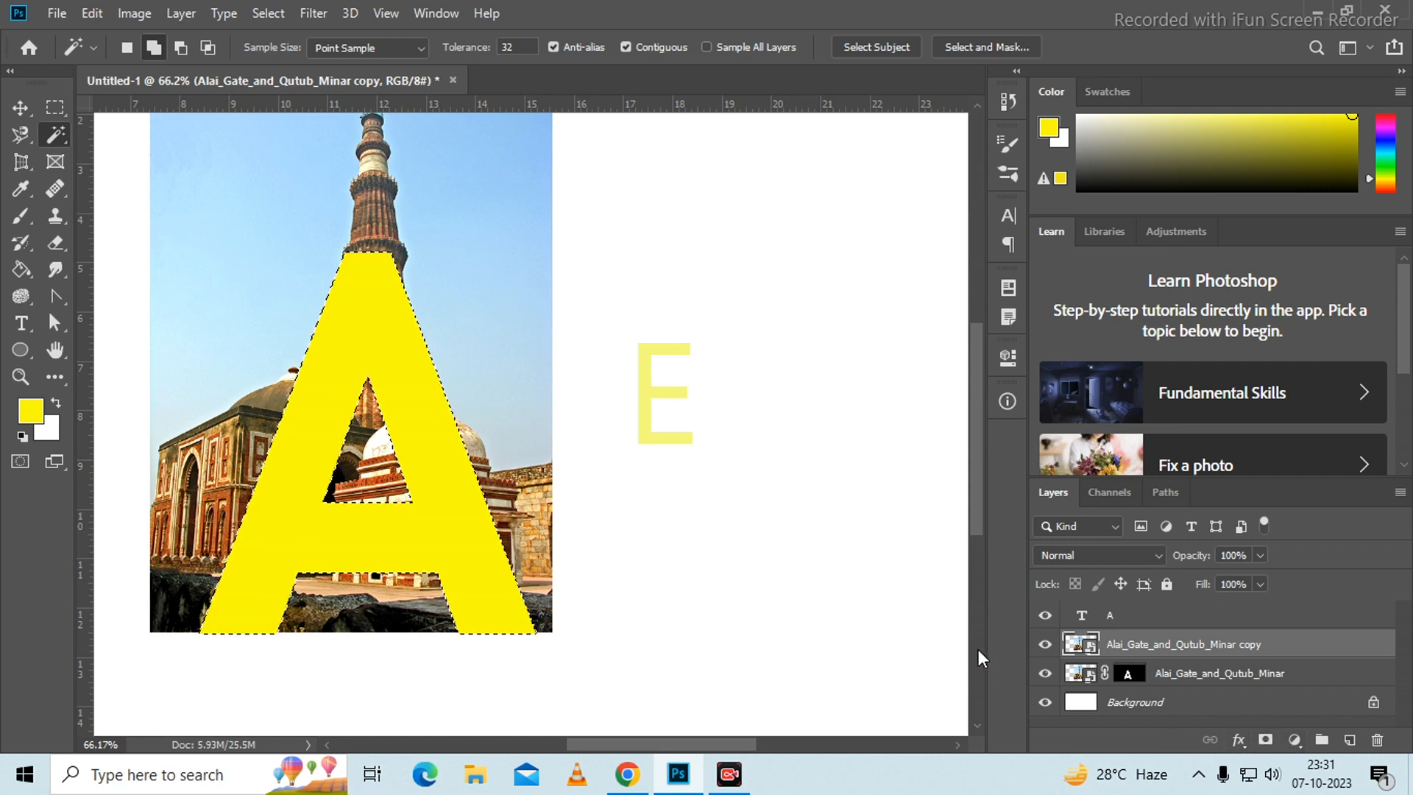
left_click(1266, 739)
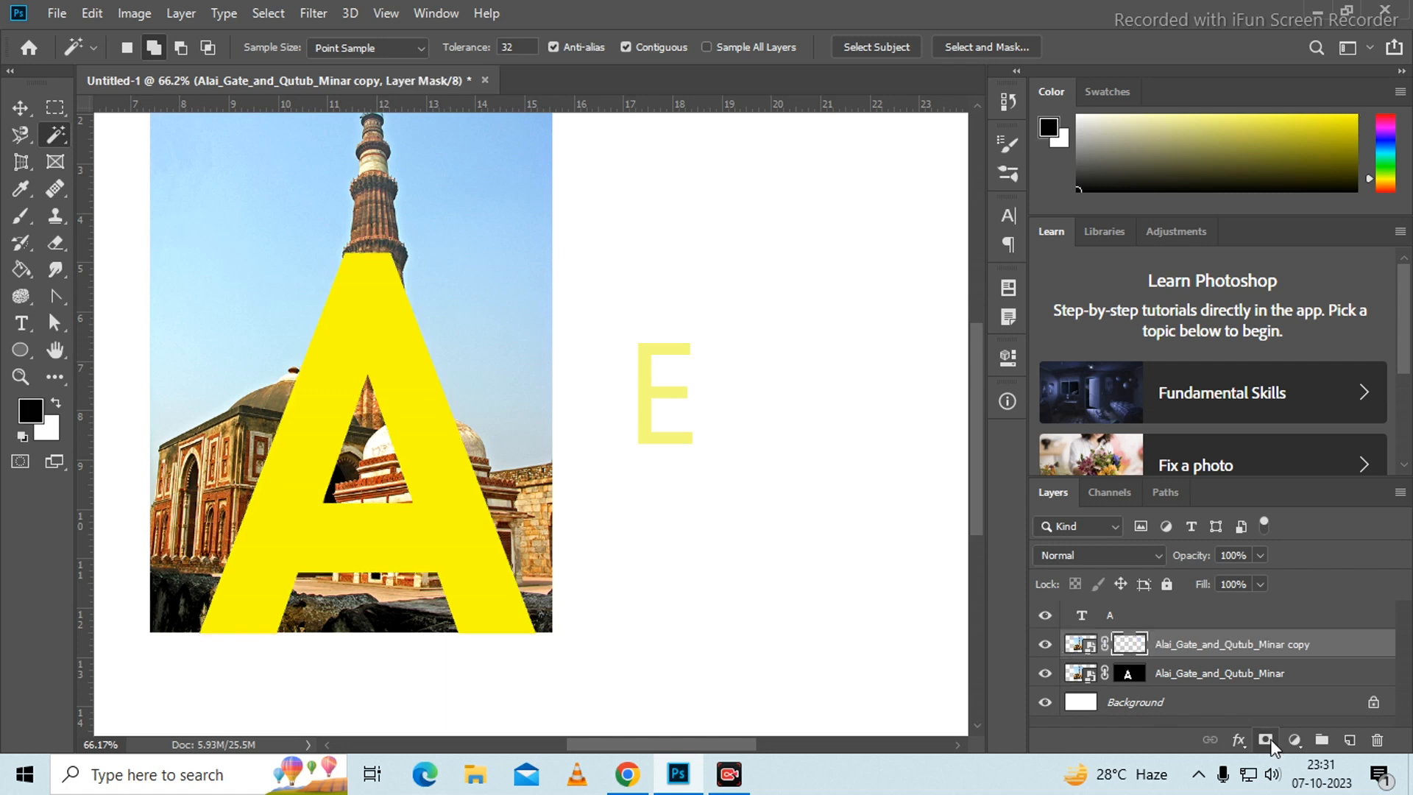
left_click(1044, 615)
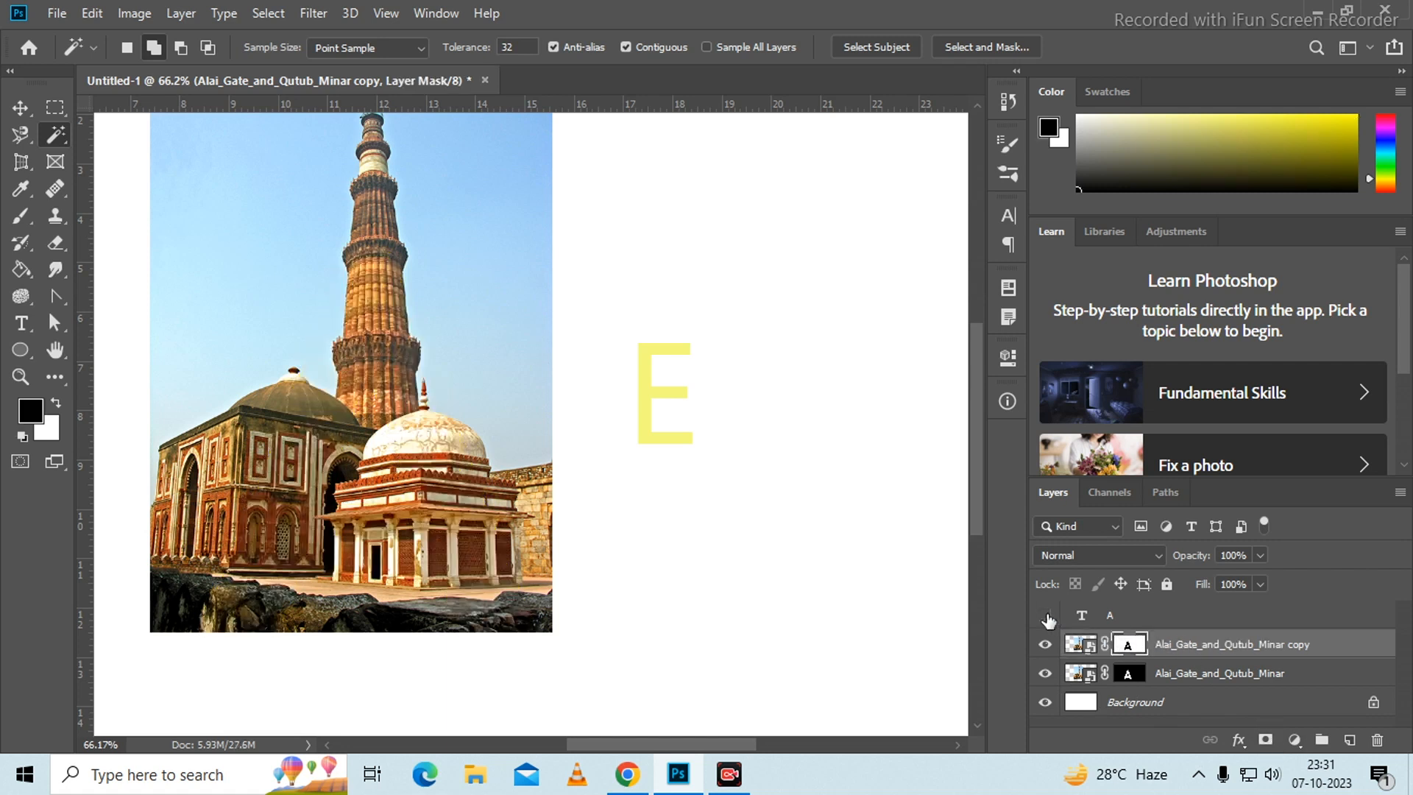
left_click(1045, 674)
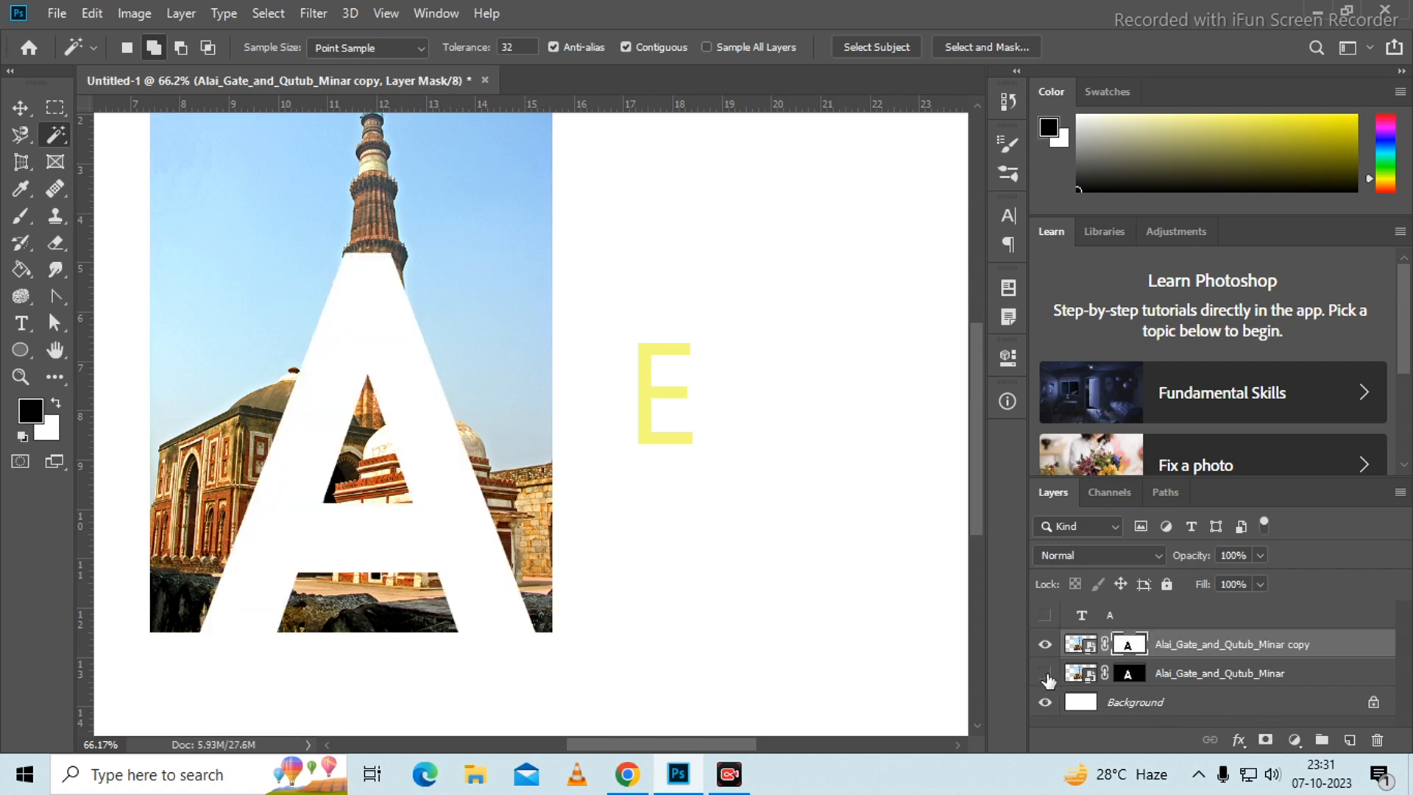
left_click(1046, 675)
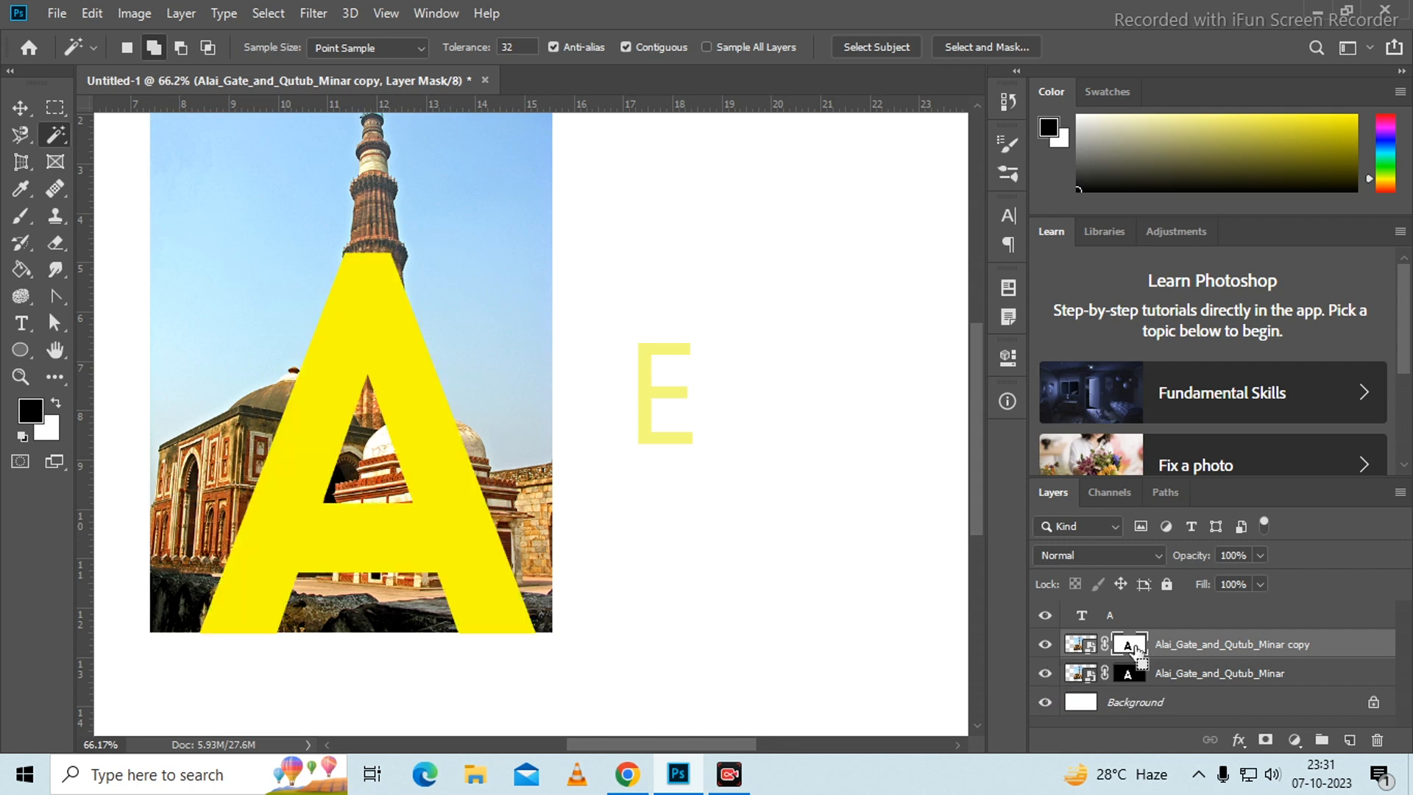
key("ctrl+z")
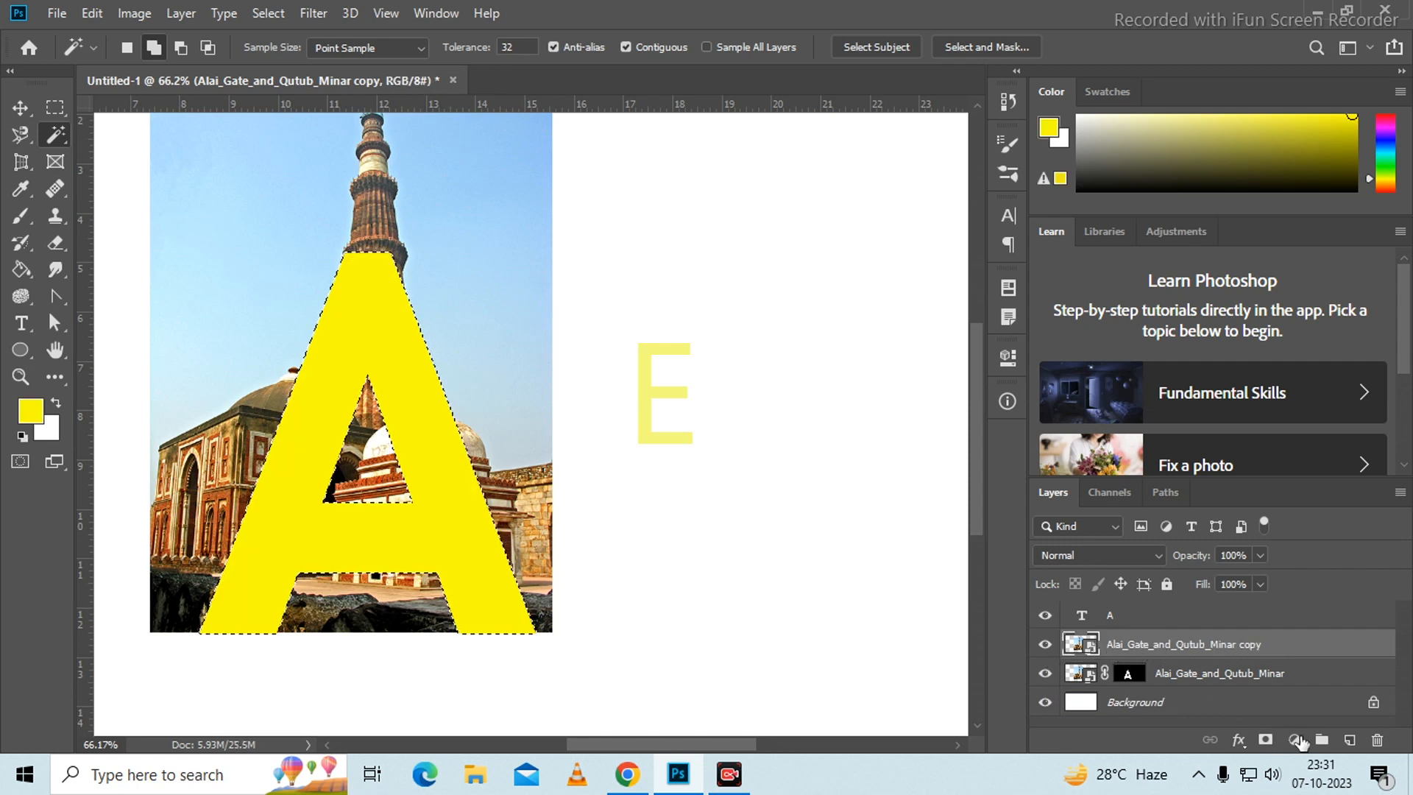
left_click(1265, 740)
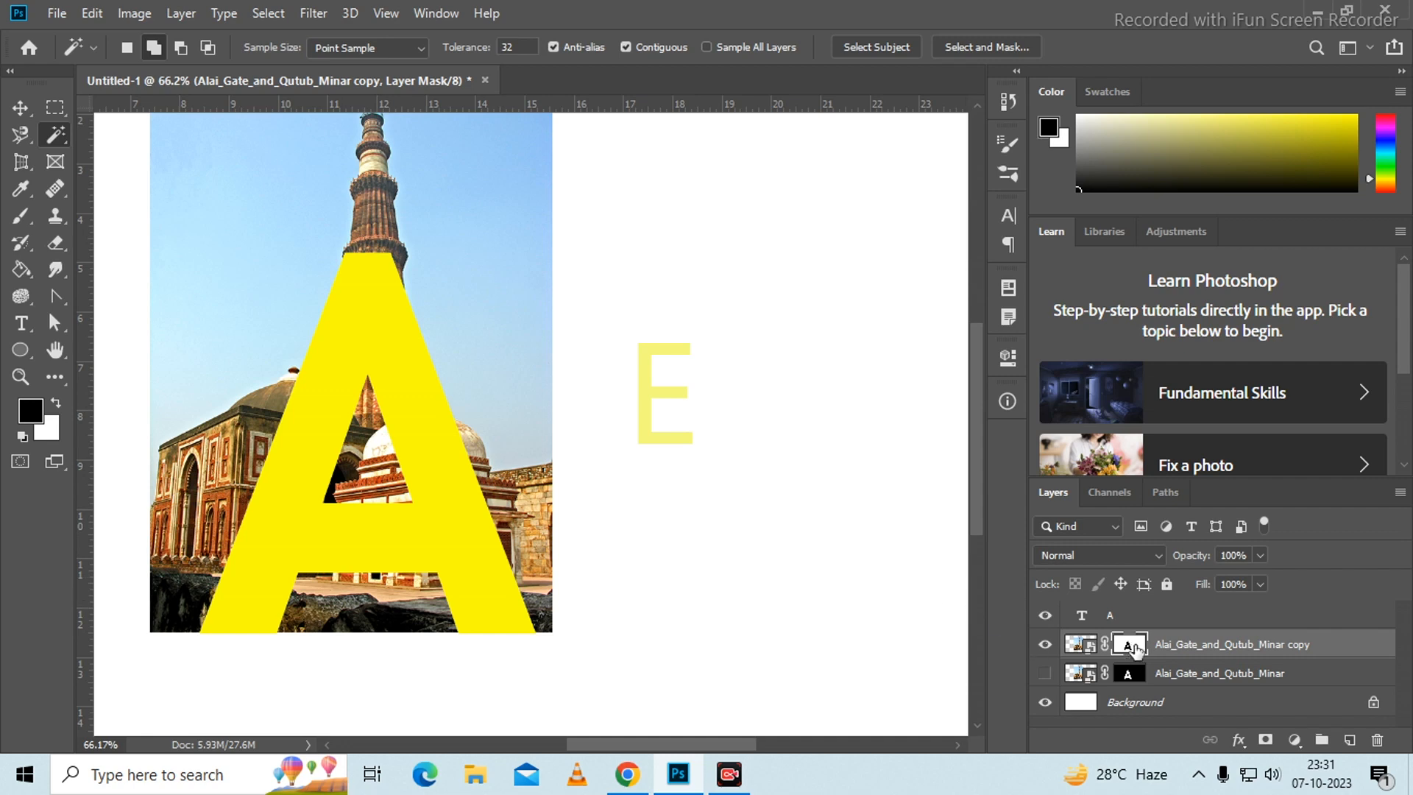
Select the tower from its tip down through the letter A with the Quick Selection tool
scroll(699, 446, "up", 5)
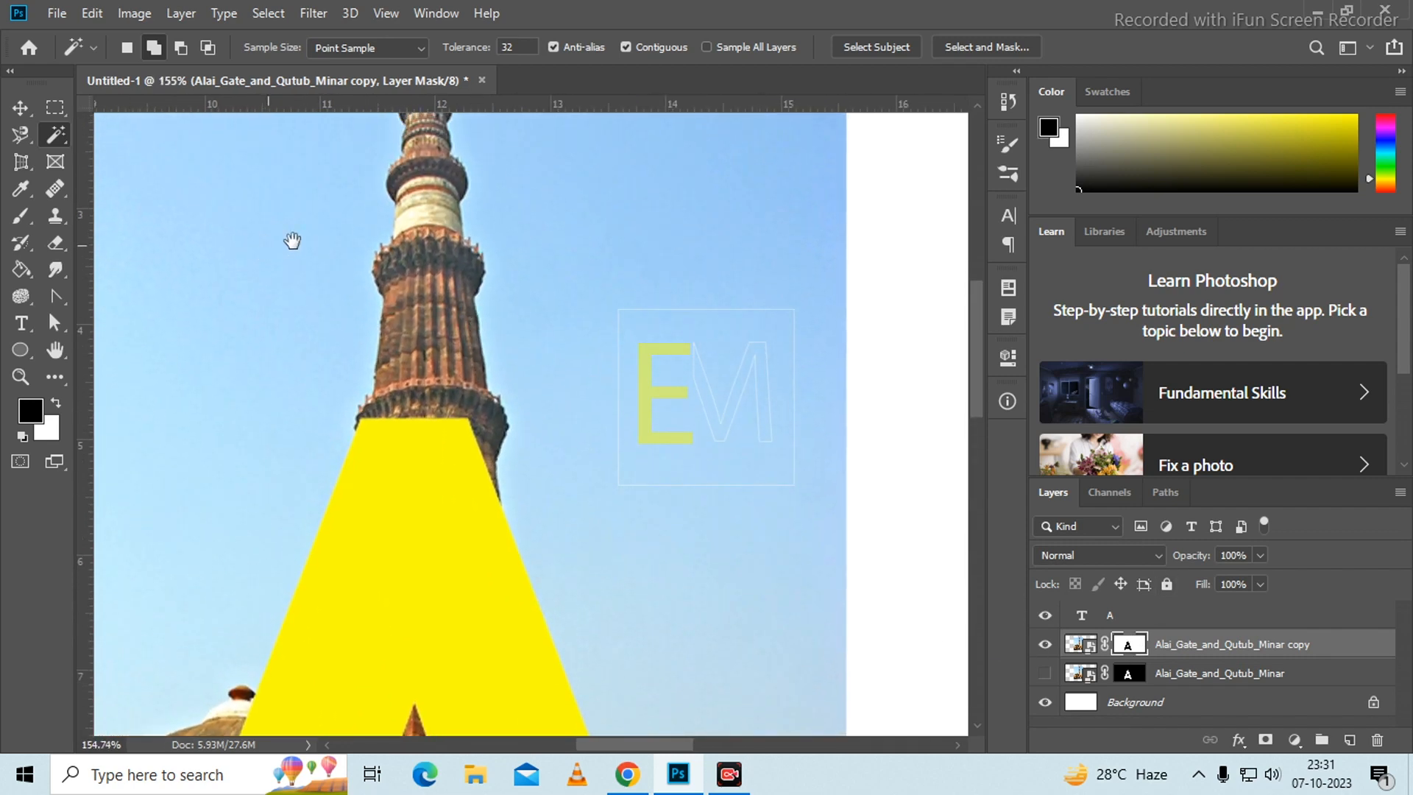
left_click_drag(292, 241, 336, 303)
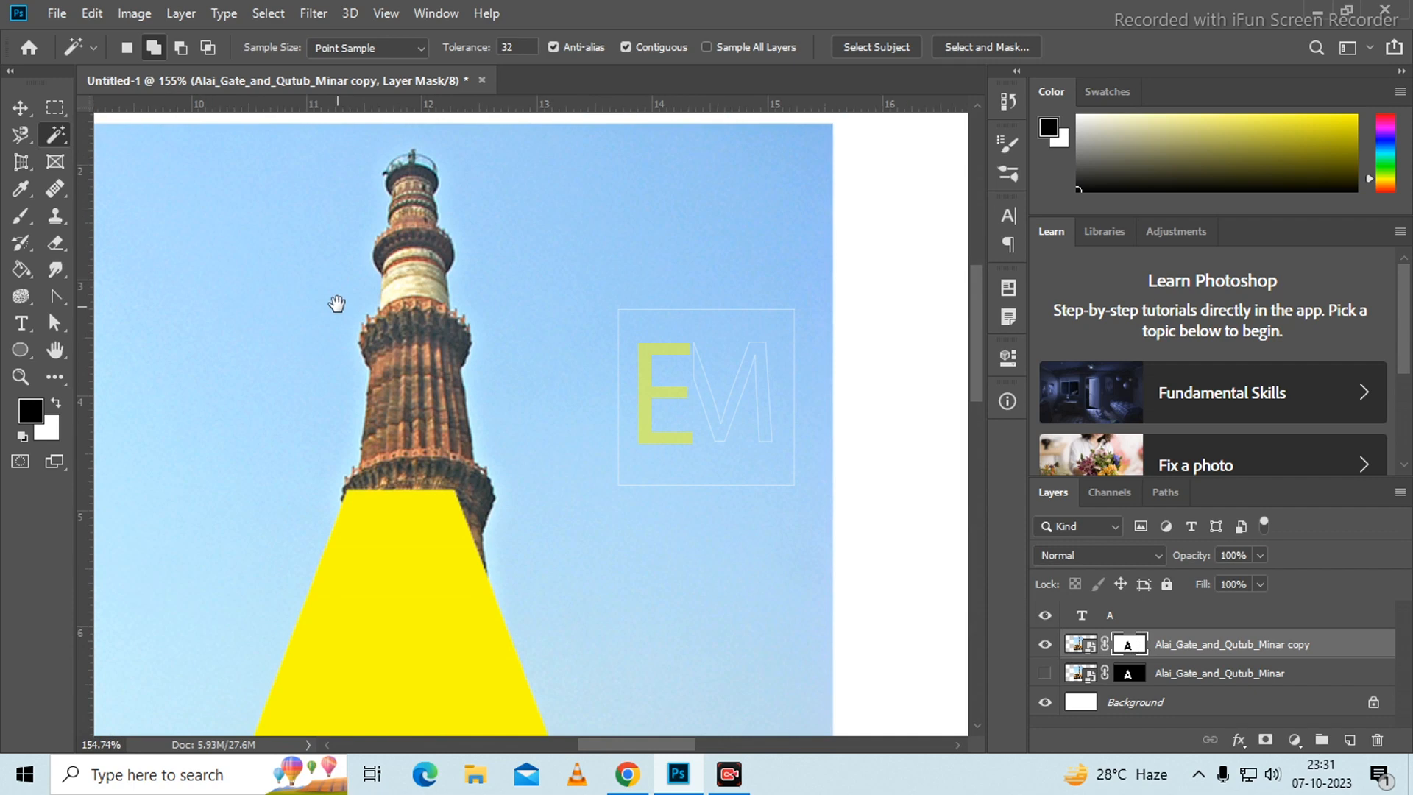
right_click(57, 136)
left_click(125, 136)
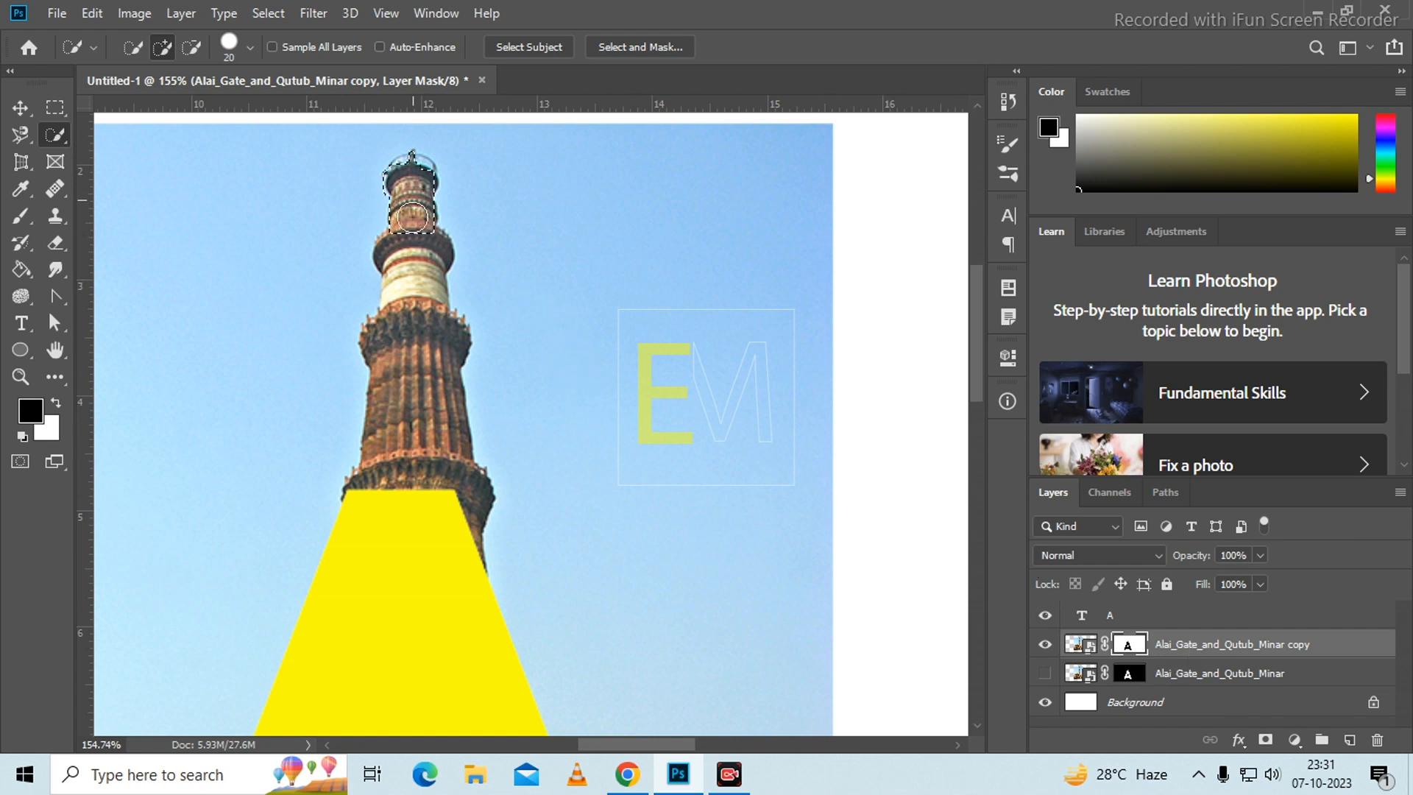
left_click_drag(412, 217, 429, 421)
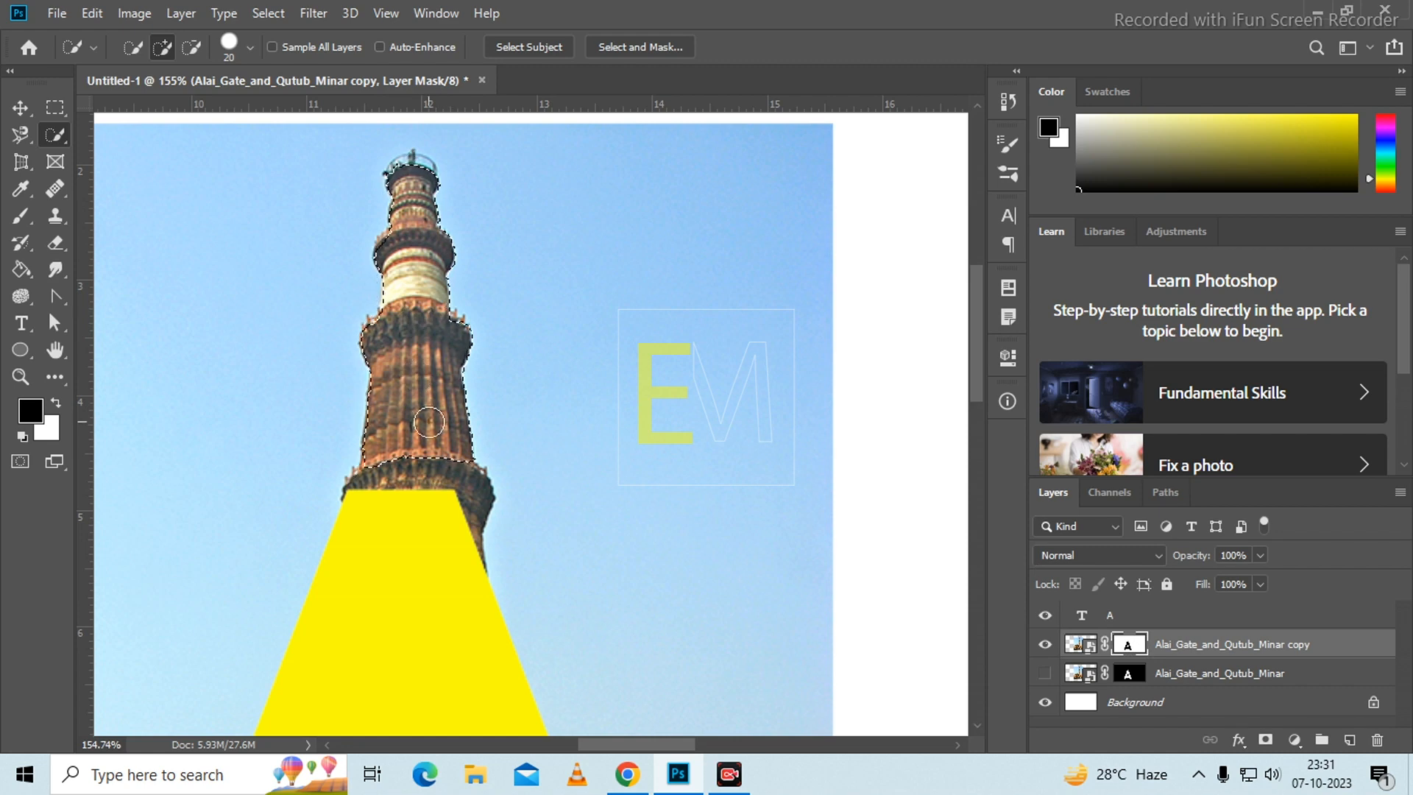
scroll(446, 397, "down", 2)
left_click(398, 356)
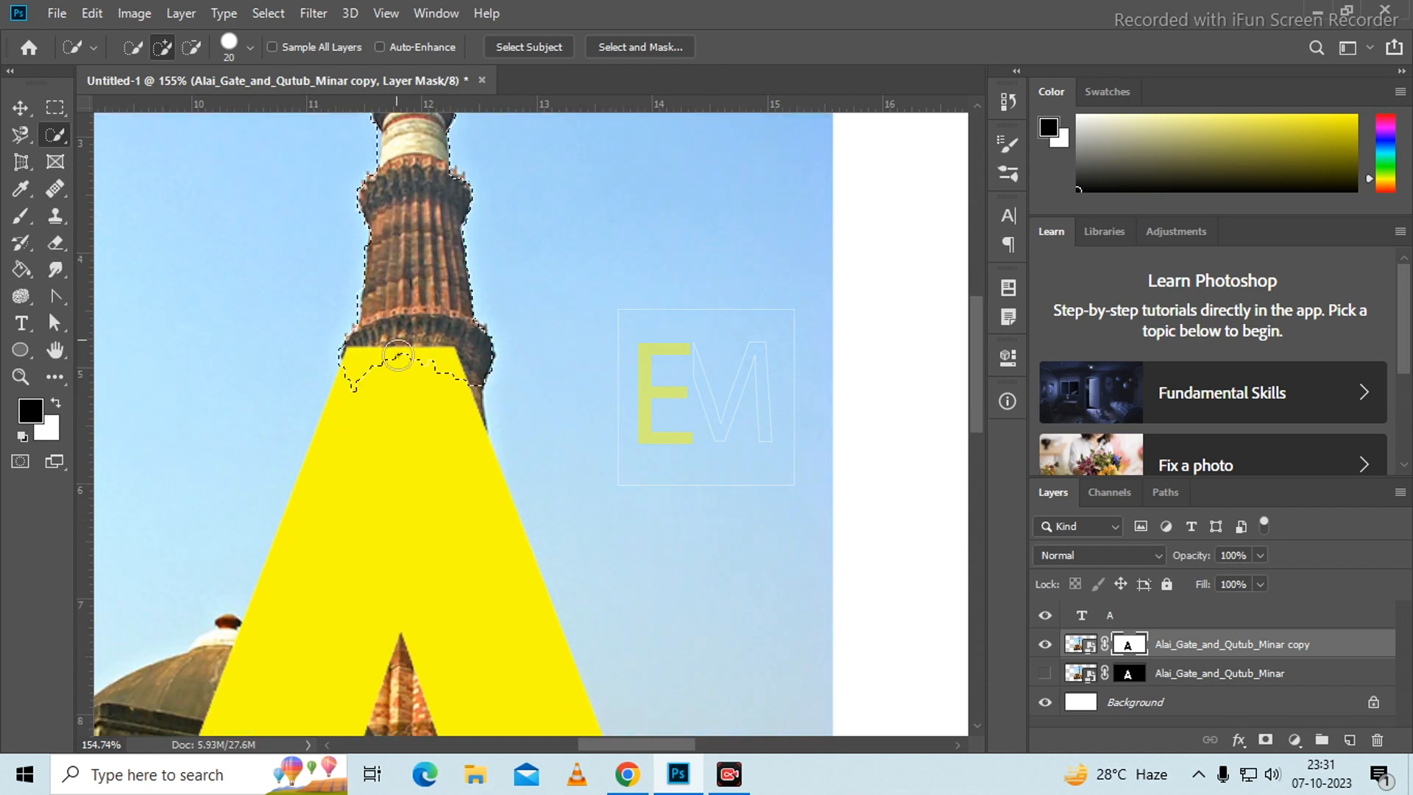
mouse_move(398, 356)
left_mouse_down()
mouse_move(398, 406)
mouse_move(424, 416)
mouse_move(438, 394)
mouse_move(436, 530)
mouse_move(384, 533)
mouse_move(417, 325)
mouse_move(454, 492)
mouse_move(435, 372)
mouse_move(411, 342)
mouse_move(330, 476)
left_mouse_up()
key("space")
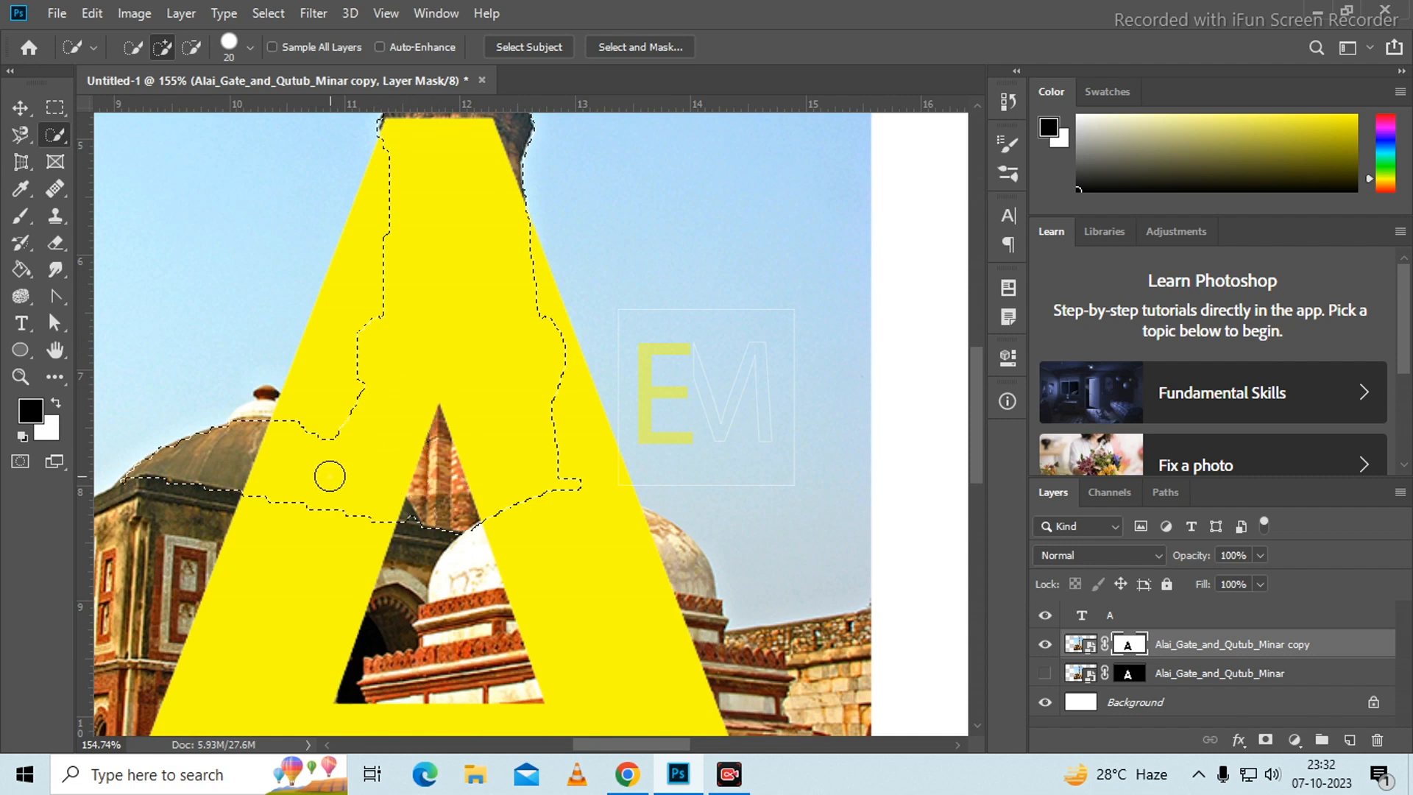
scroll(373, 400, "down", 4)
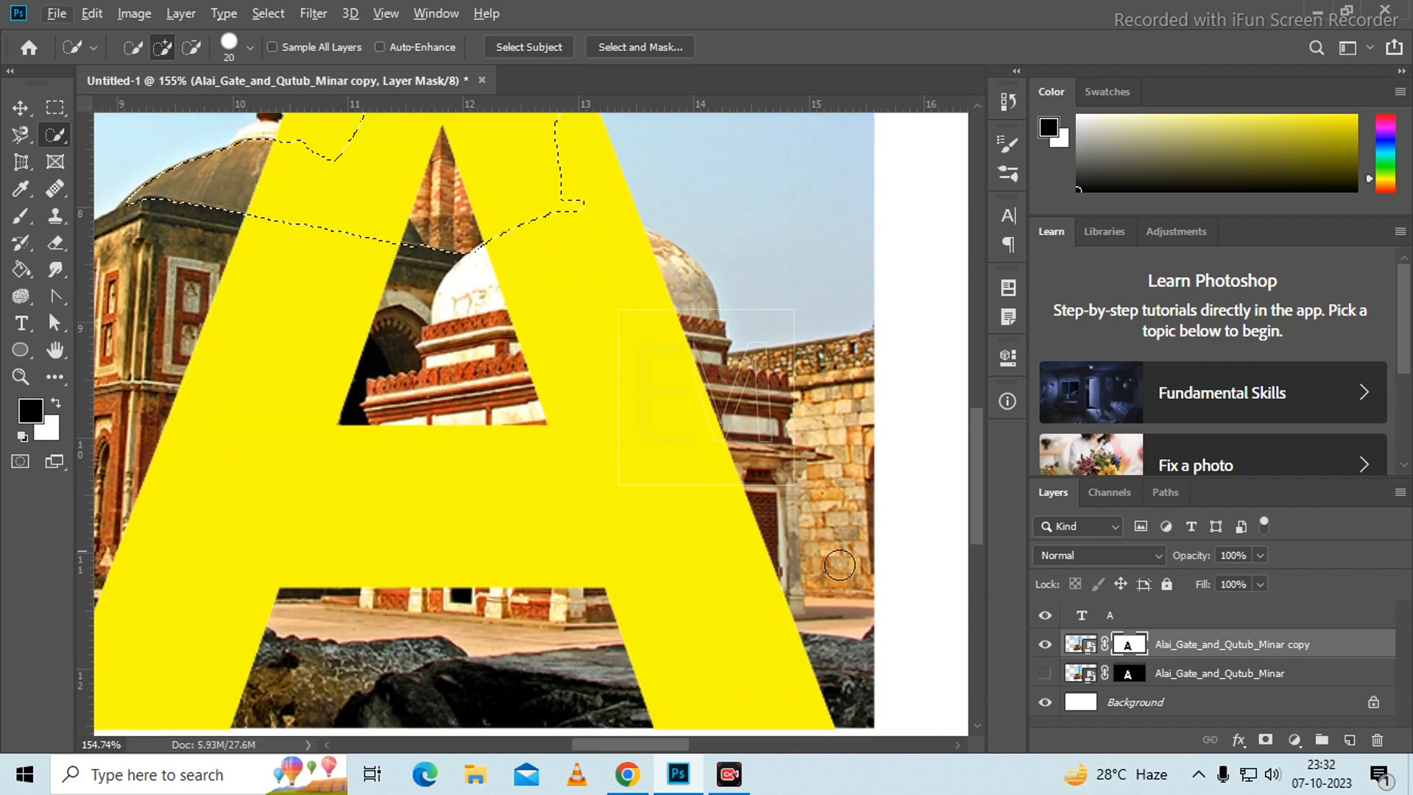
Hide the letter A text layer and extend the quick selection over the domed buildings below the tower
left_click(1044, 615)
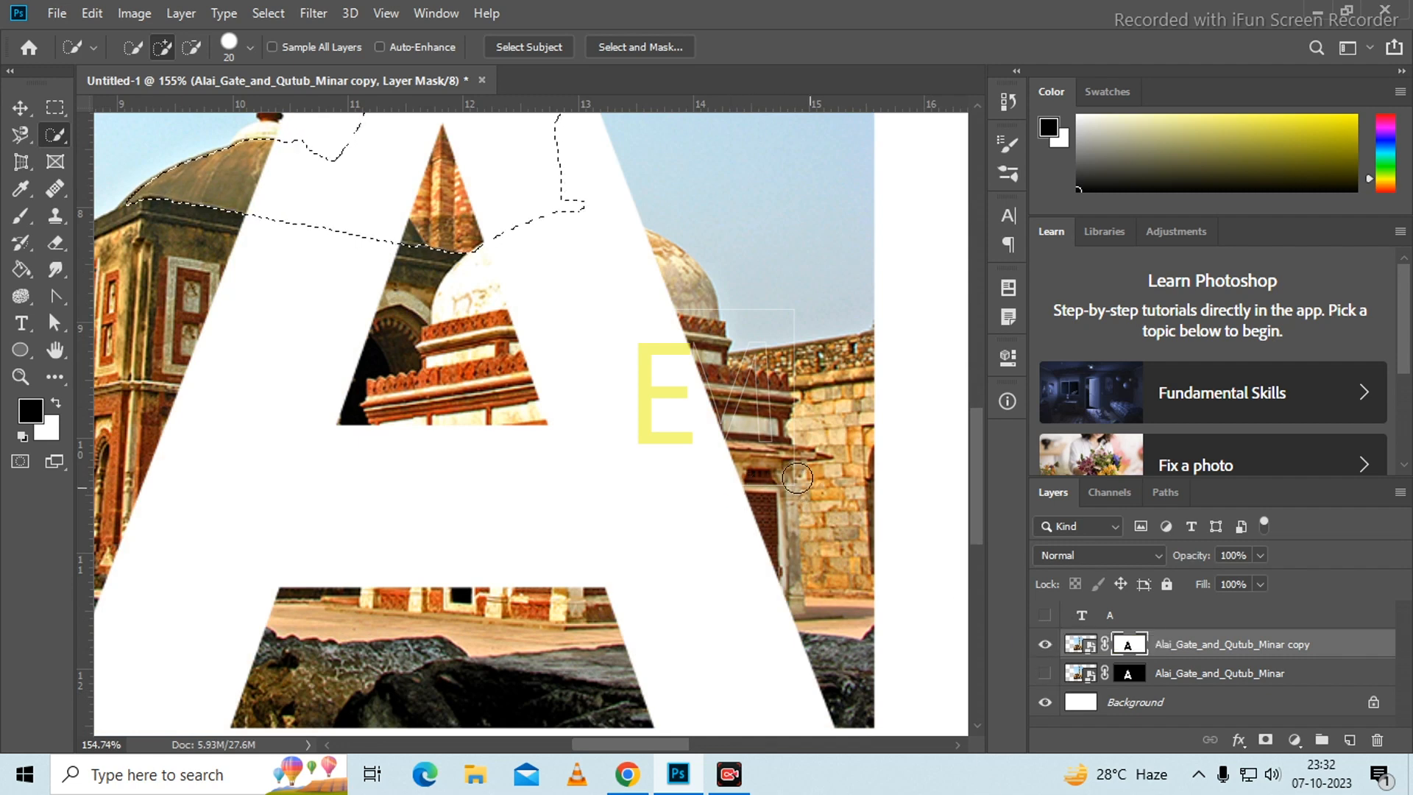
scroll(299, 236, "down", 3)
scroll(378, 211, "up", 2)
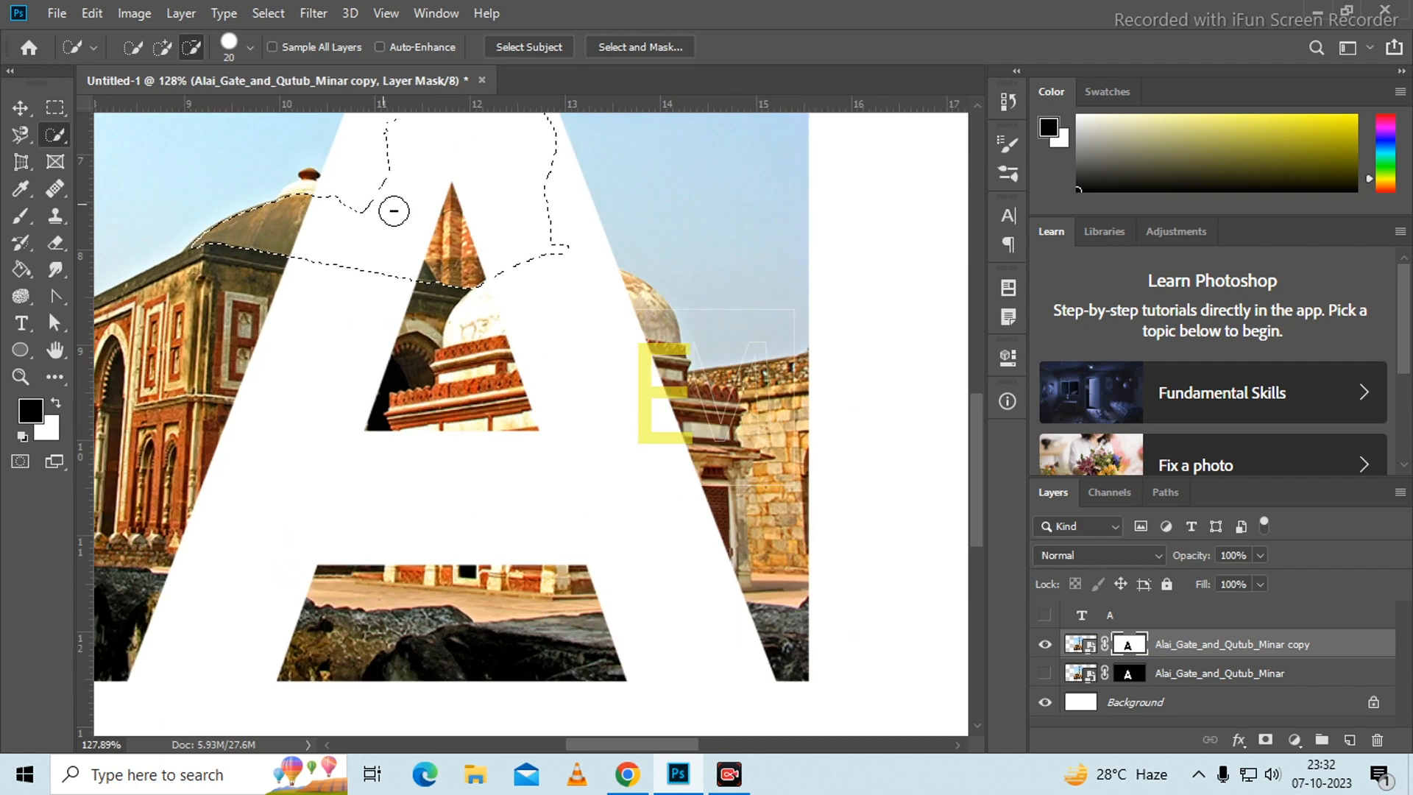
mouse_move(485, 262)
left_mouse_down()
mouse_move(577, 452)
mouse_move(547, 276)
mouse_move(554, 209)
mouse_move(614, 379)
mouse_move(589, 403)
mouse_move(496, 332)
mouse_move(464, 269)
mouse_move(363, 466)
mouse_move(393, 280)
mouse_move(328, 375)
mouse_move(365, 466)
mouse_move(422, 436)
mouse_move(483, 521)
mouse_move(484, 481)
mouse_move(400, 467)
mouse_move(421, 518)
mouse_move(512, 475)
mouse_move(543, 570)
mouse_move(603, 501)
mouse_move(608, 442)
mouse_move(620, 563)
mouse_move(559, 484)
mouse_move(643, 513)
mouse_move(648, 534)
mouse_move(628, 495)
left_mouse_up()
left_click_drag(439, 285, 473, 397)
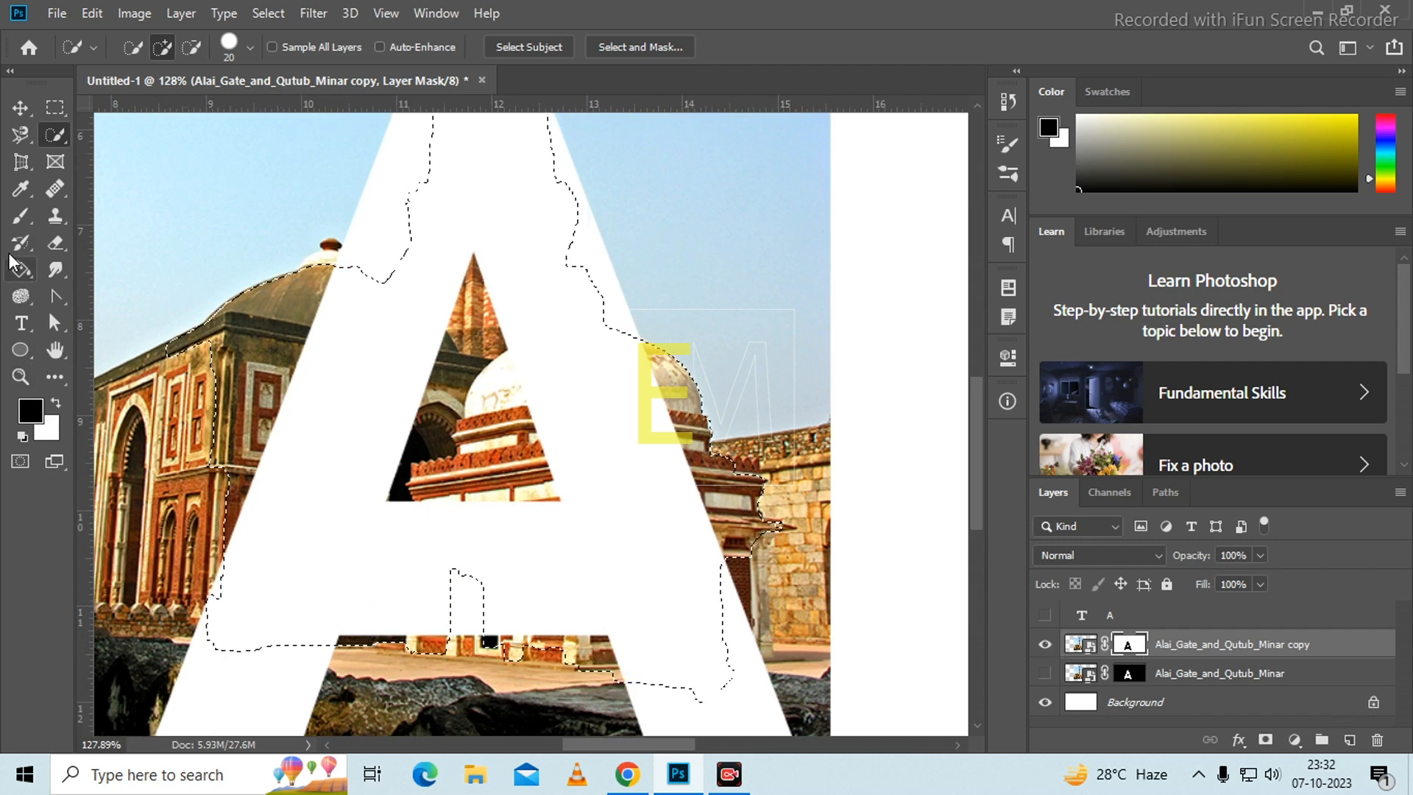
Try brushing black inside the selection on the photo copy's layer mask, and undo the stroke
left_click(22, 217)
mouse_move(420, 340)
left_mouse_down()
mouse_move(316, 466)
mouse_move(400, 432)
left_mouse_up()
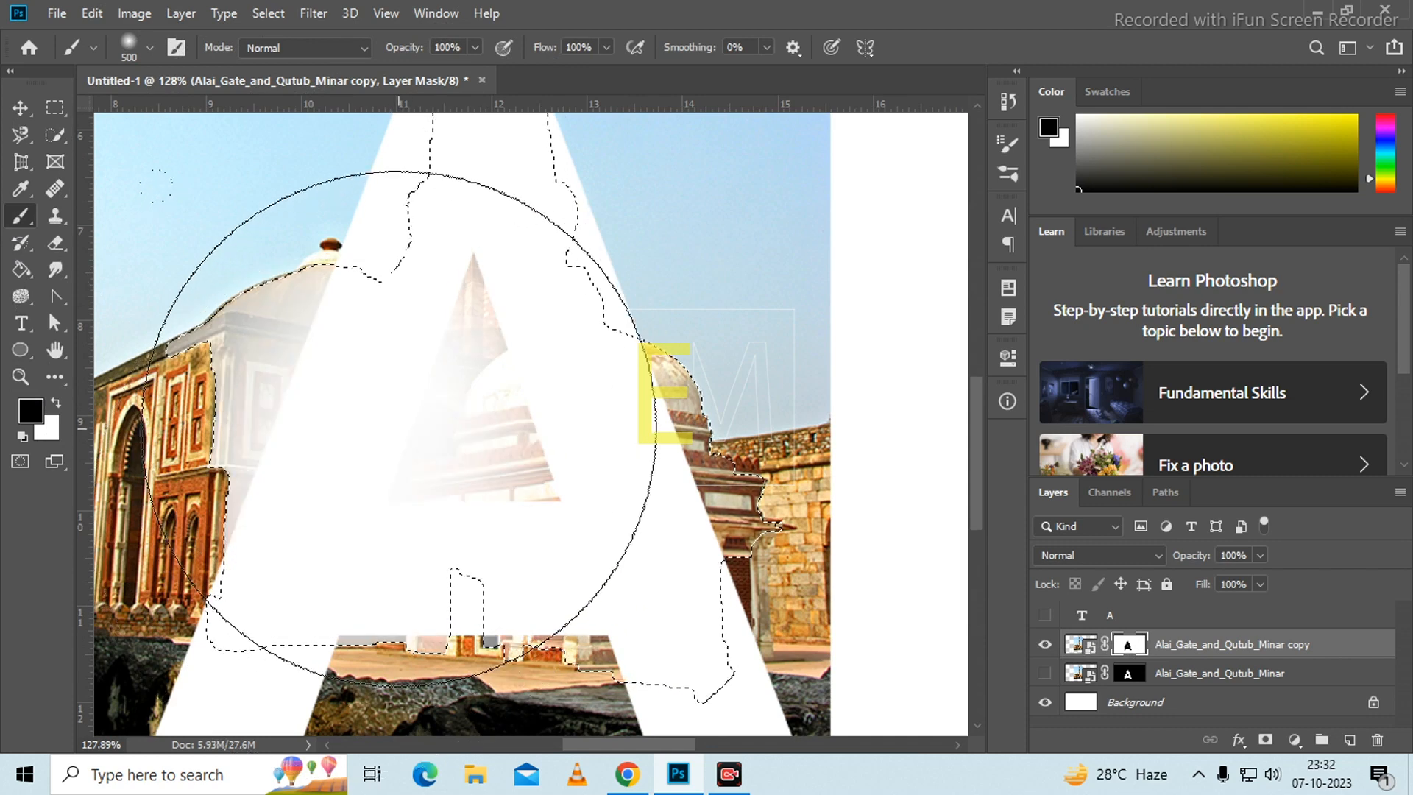
key("ctrl+z")
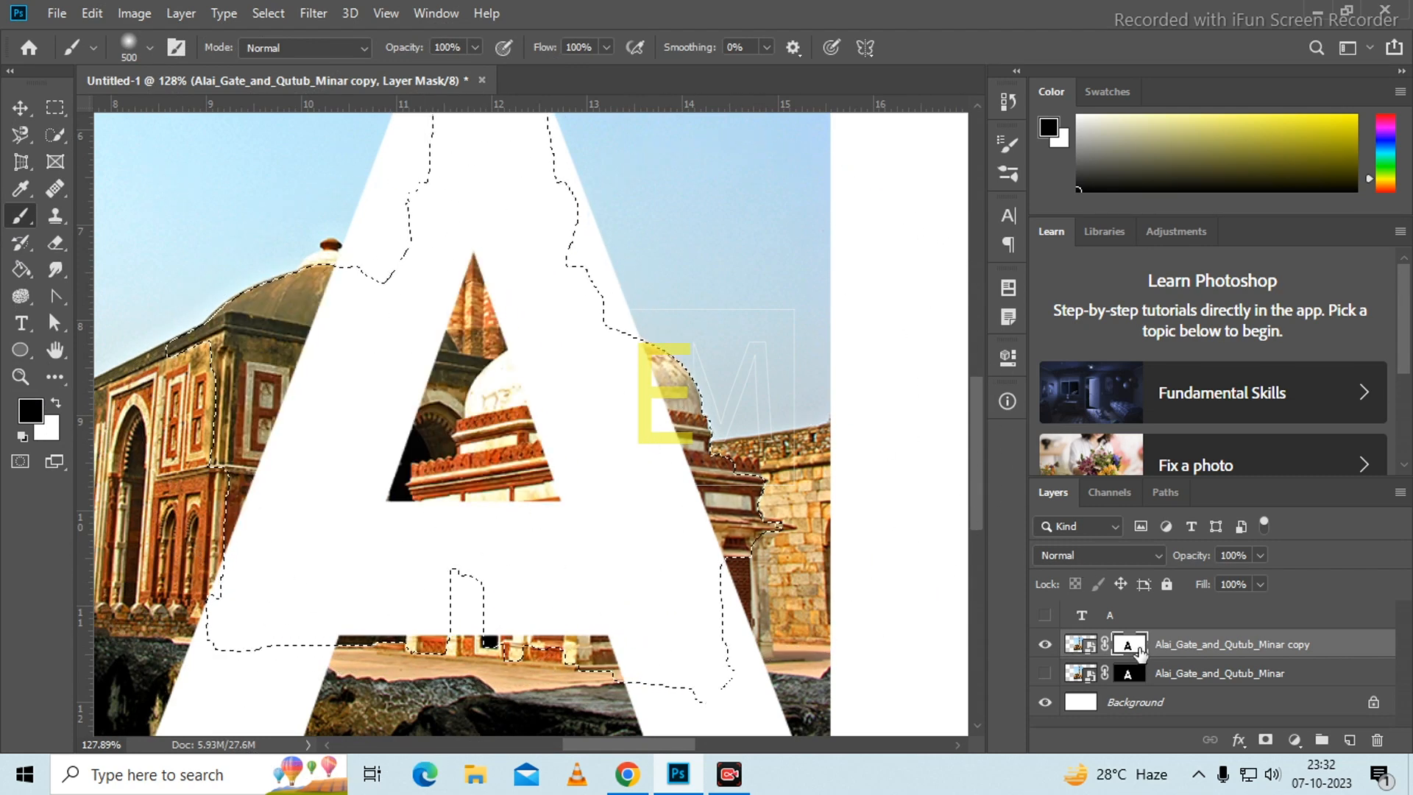
Swap the foreground colour to white, try brushing the selected area of the photo copy's mask, and undo the strokes
left_click(56, 403)
left_click(390, 432)
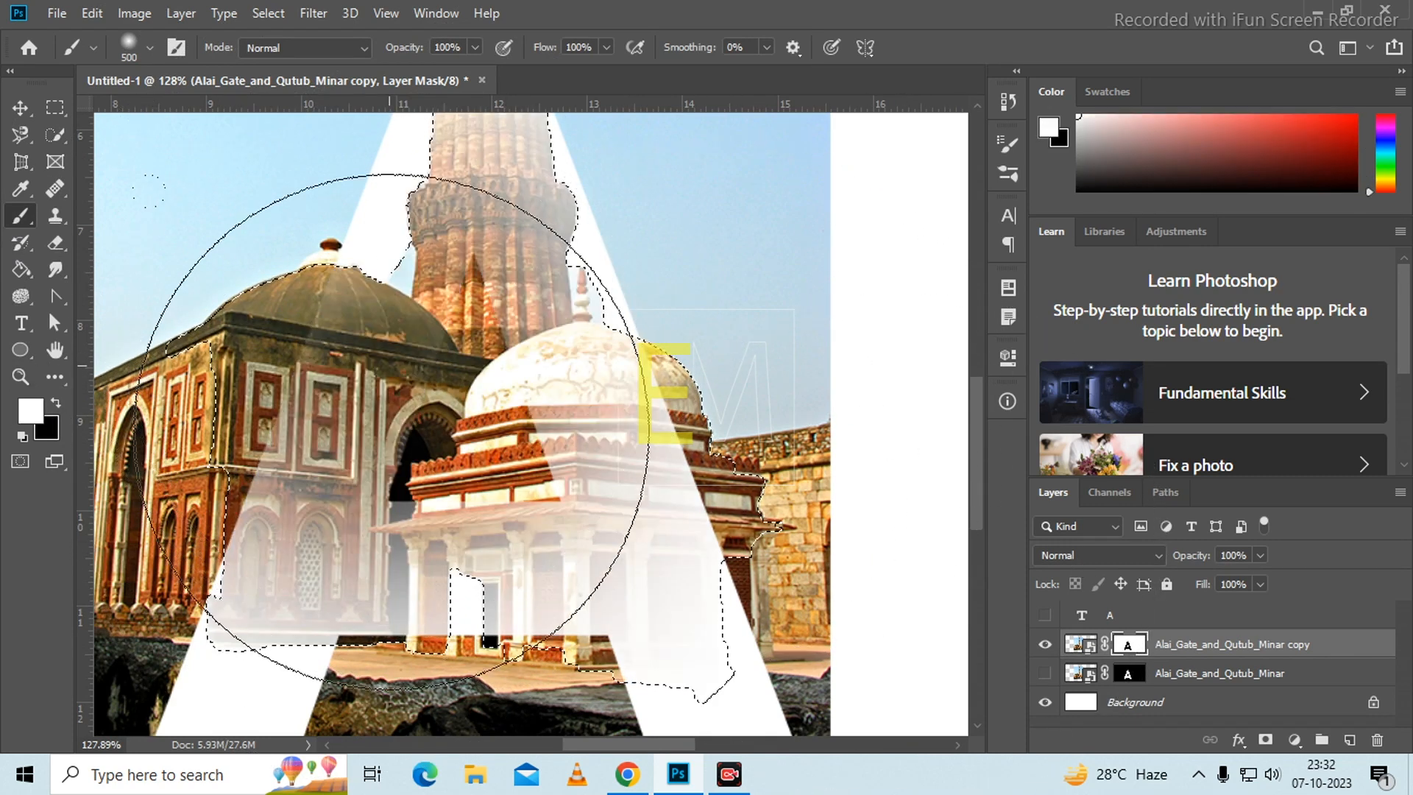
left_click(465, 421)
left_click(465, 421)
left_click(465, 420)
key("ctrl+z")
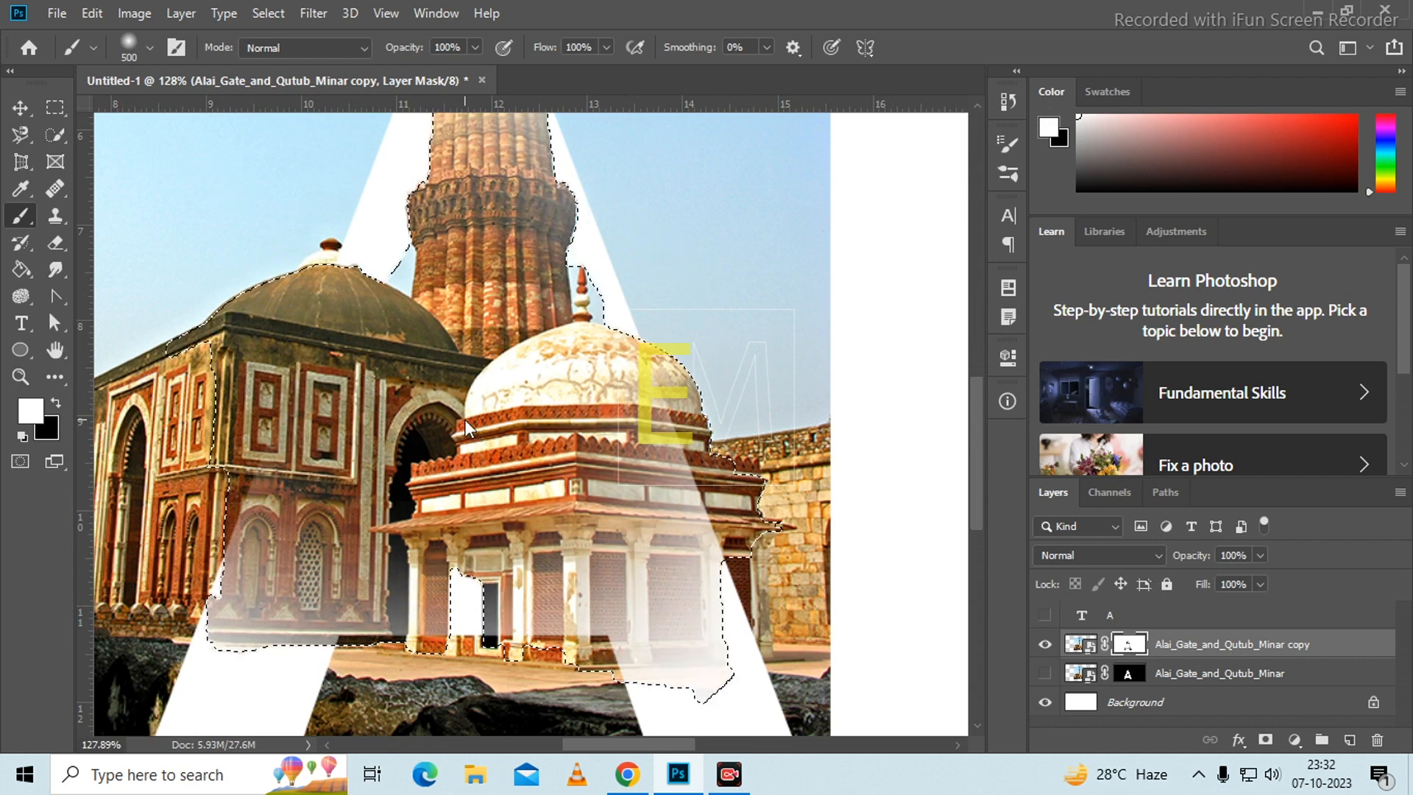
key("ctrl+z")
key("ctrl+z")
key("ctrl+z")
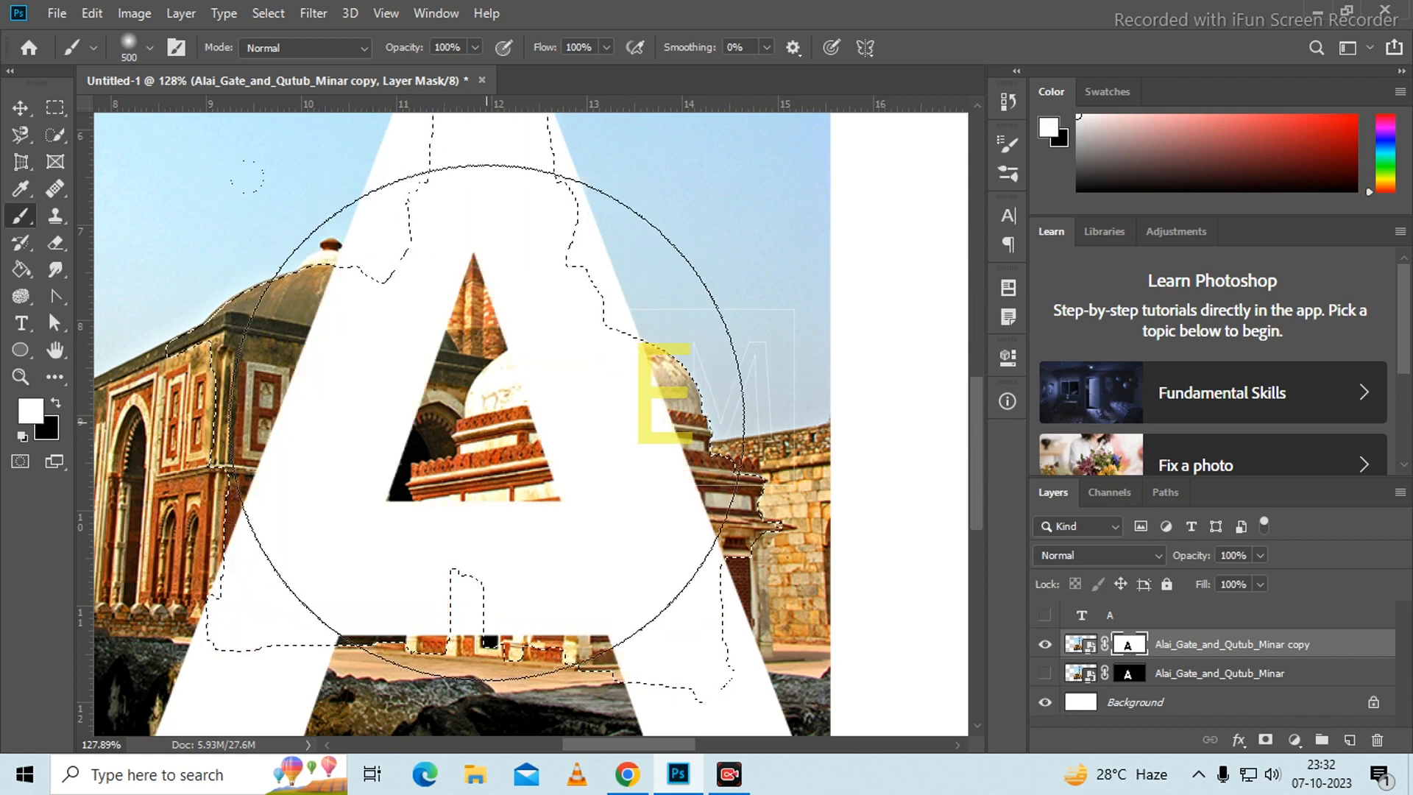
Clear the selection, show the letter A text layer again, and toggle the original photo layer's visibility on and off
left_click_drag(489, 306, 489, 356)
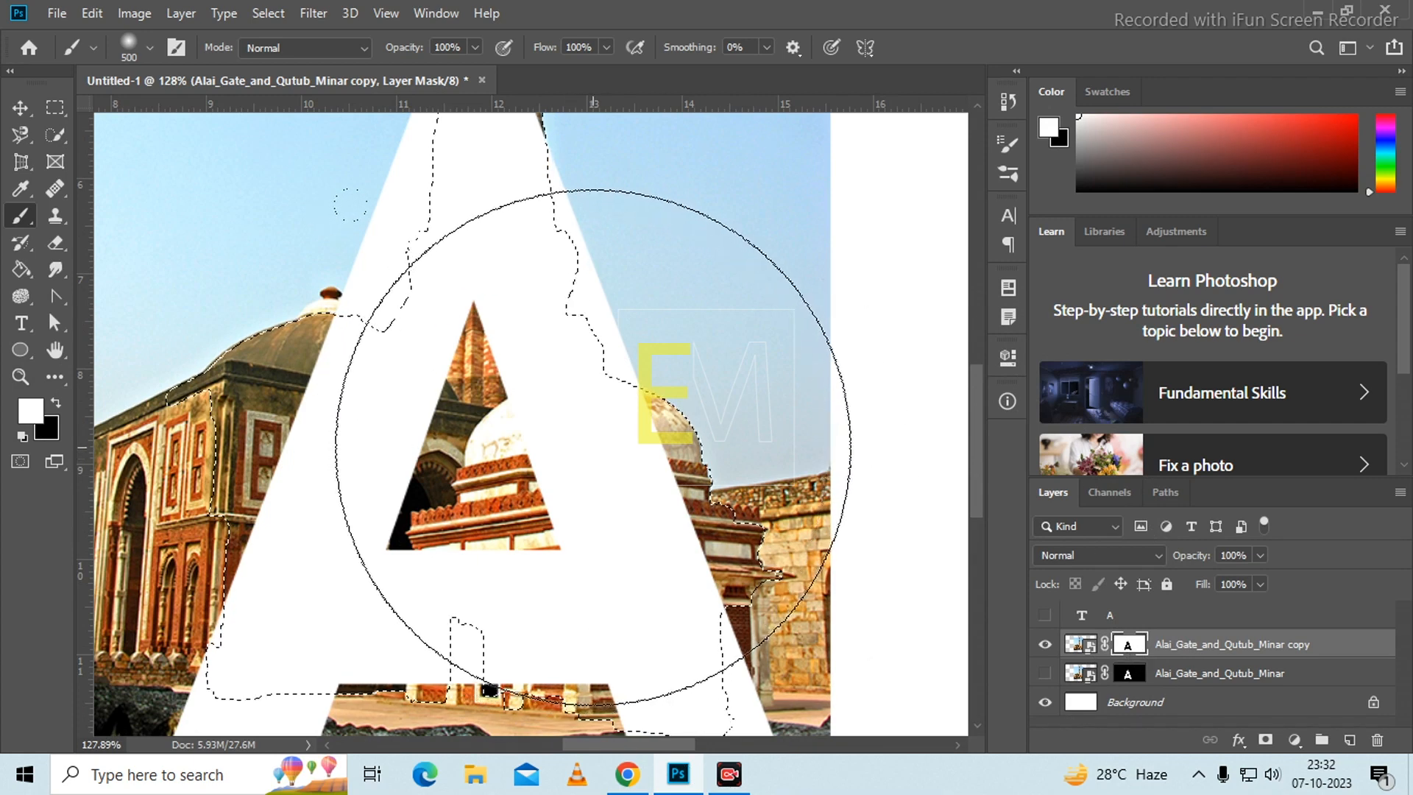
scroll(534, 353, "down", 5)
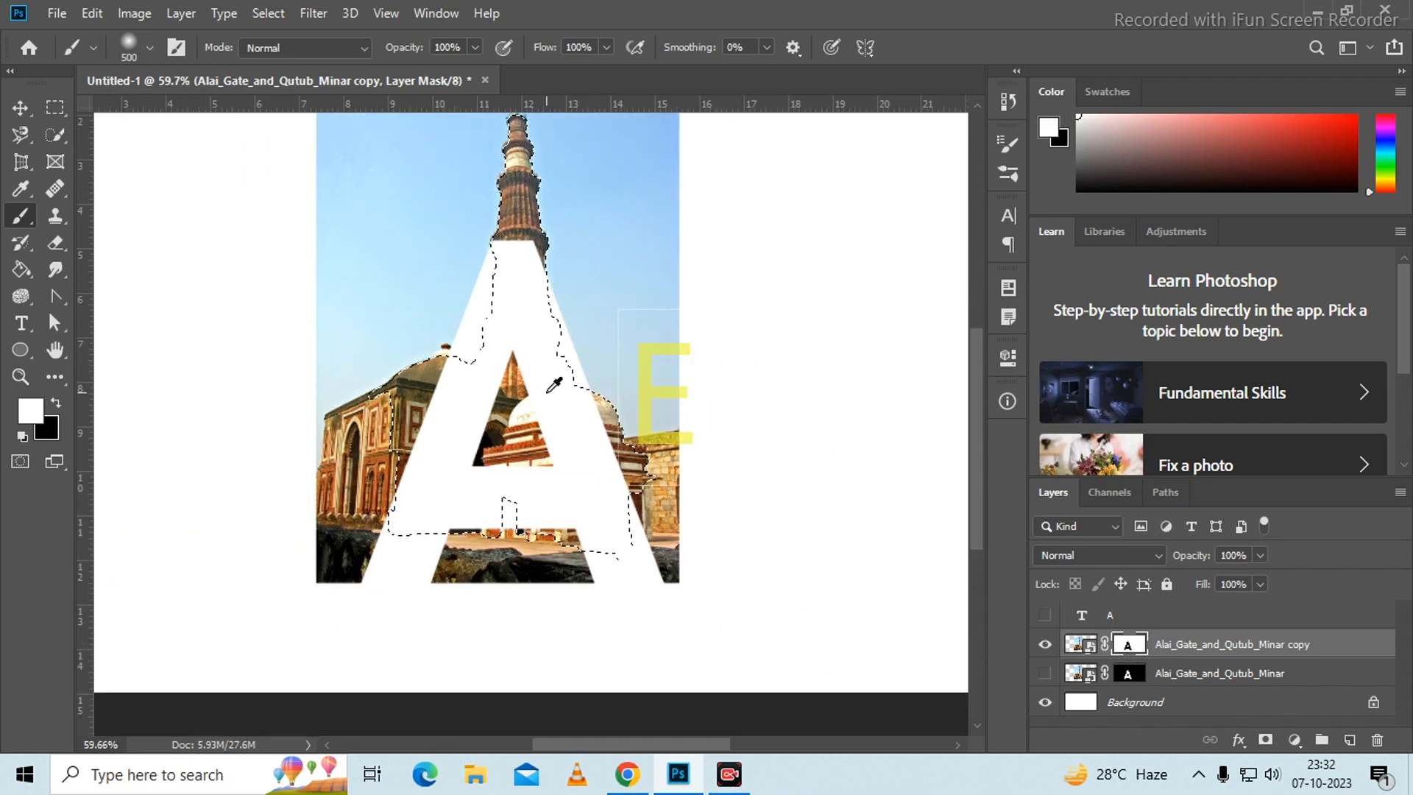
scroll(534, 353, "up", 3)
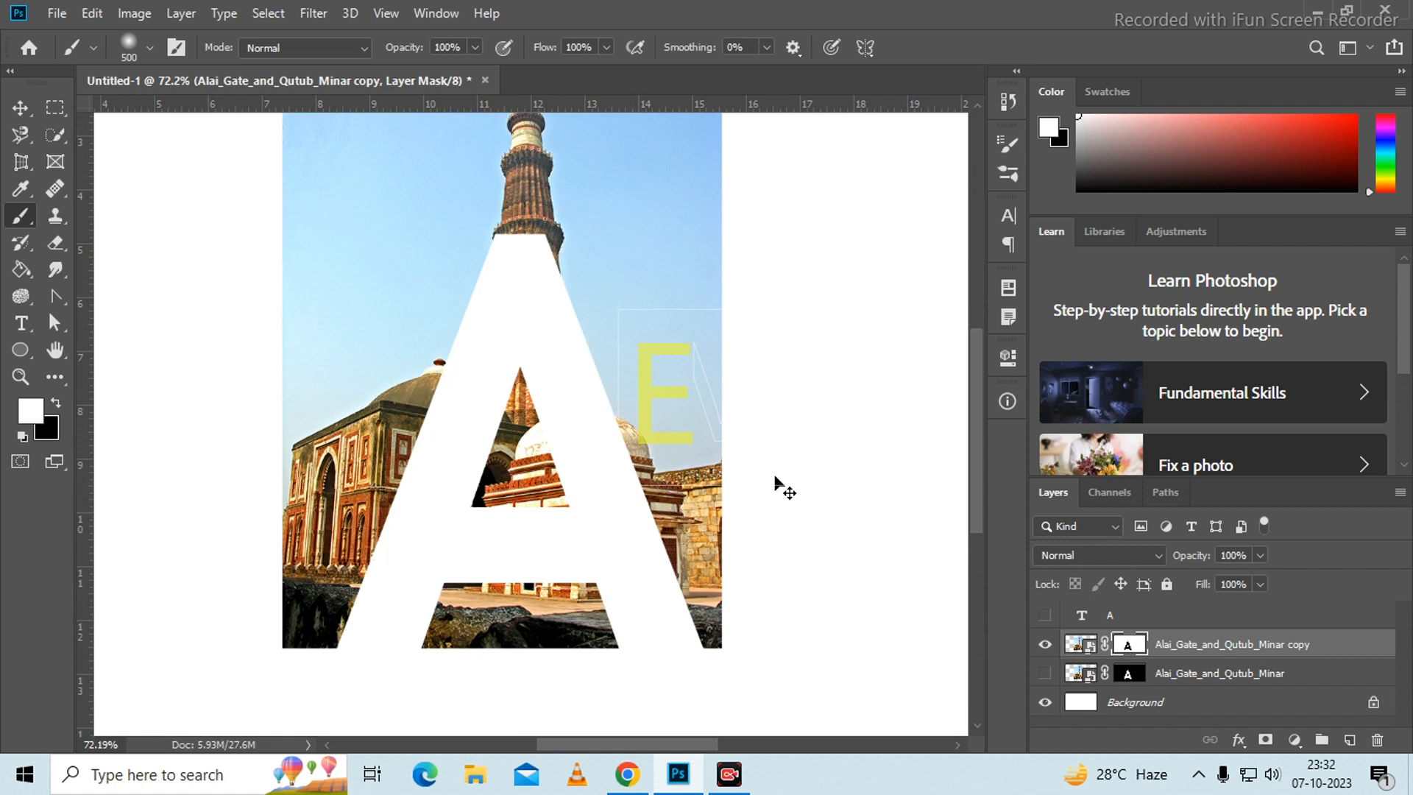
left_click(1045, 615)
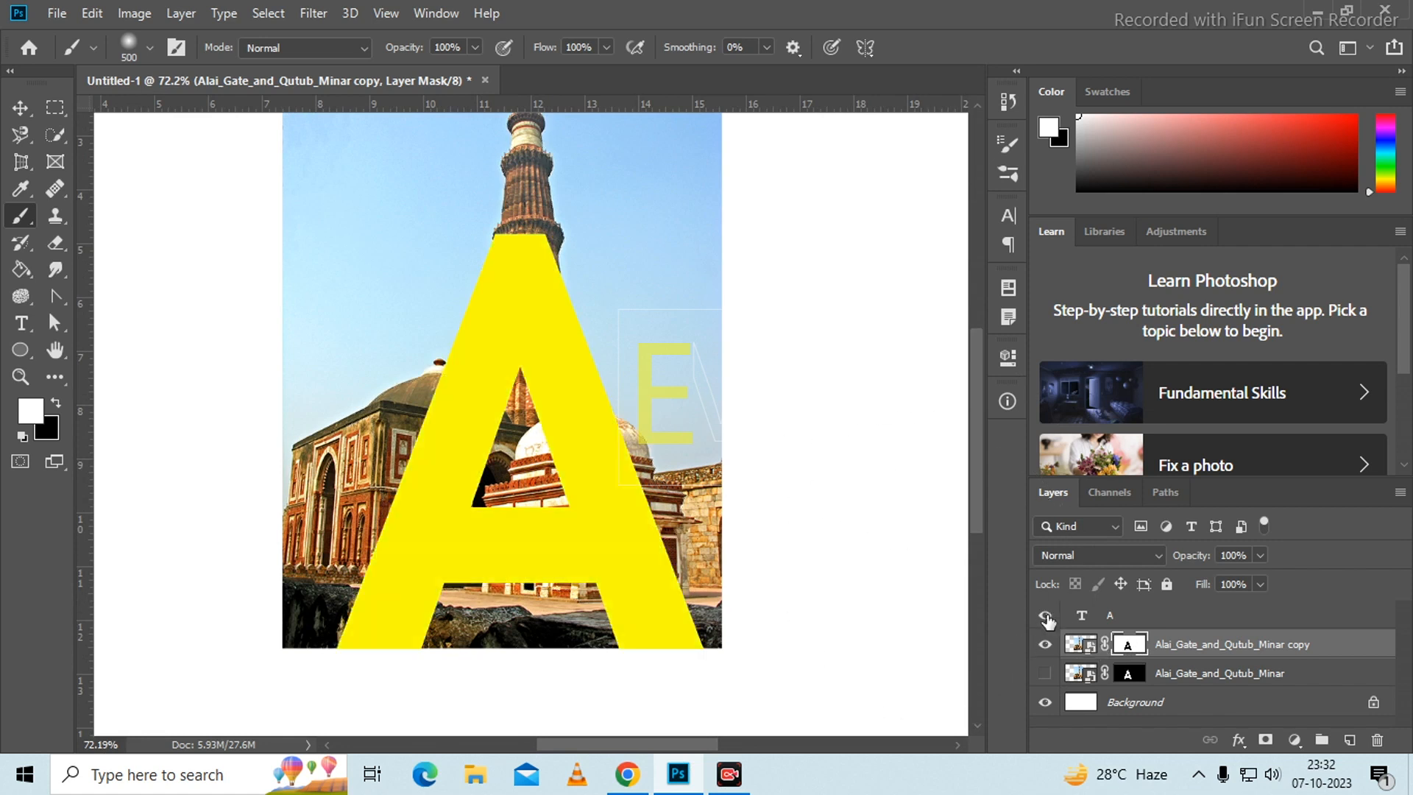
left_click(1045, 673)
left_click(1046, 671)
Delete the layer mask from the photo copy layer
scroll(462, 244, "up", 1)
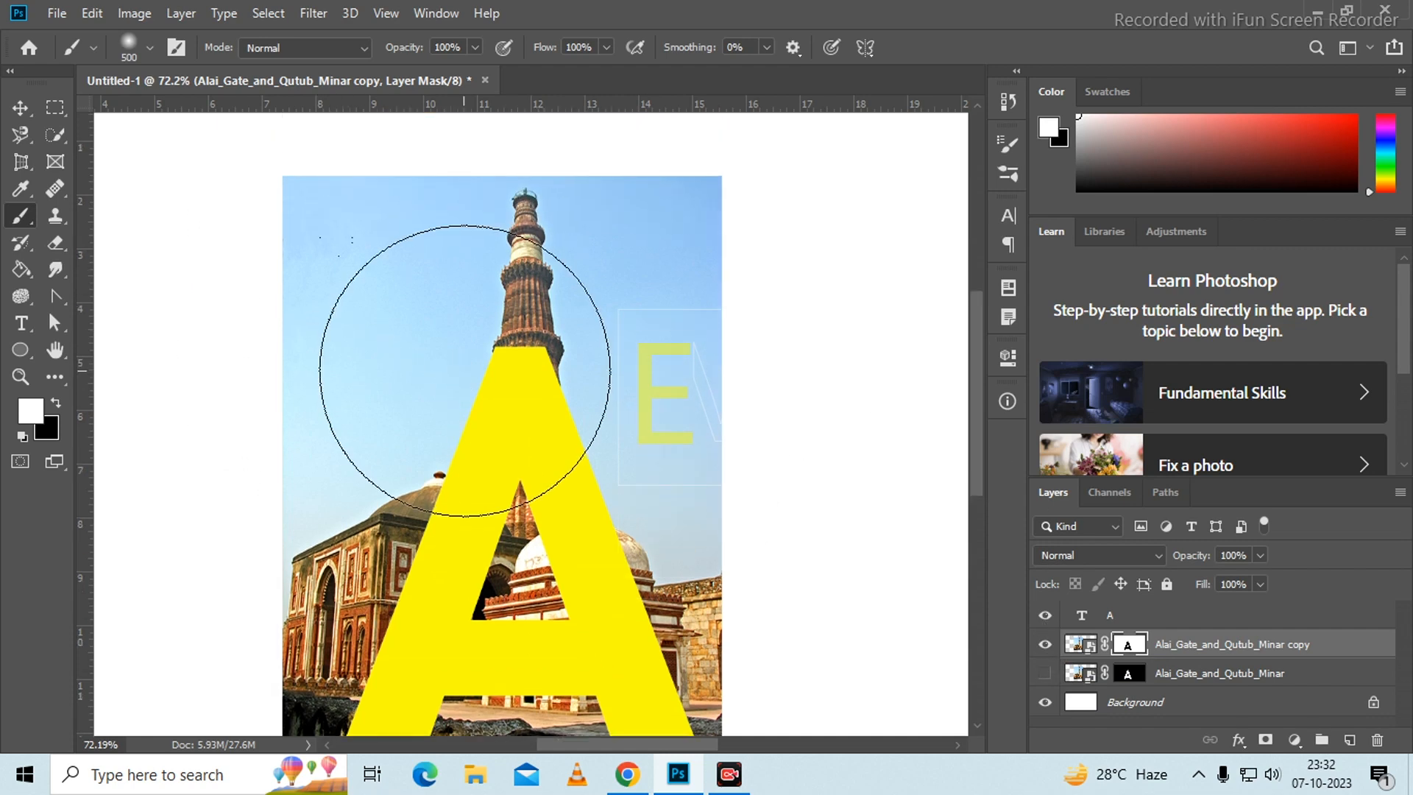
scroll(574, 331, "up", 2, "alt")
scroll(567, 338, "up", 2, "alt")
left_click_drag(568, 265, 605, 439)
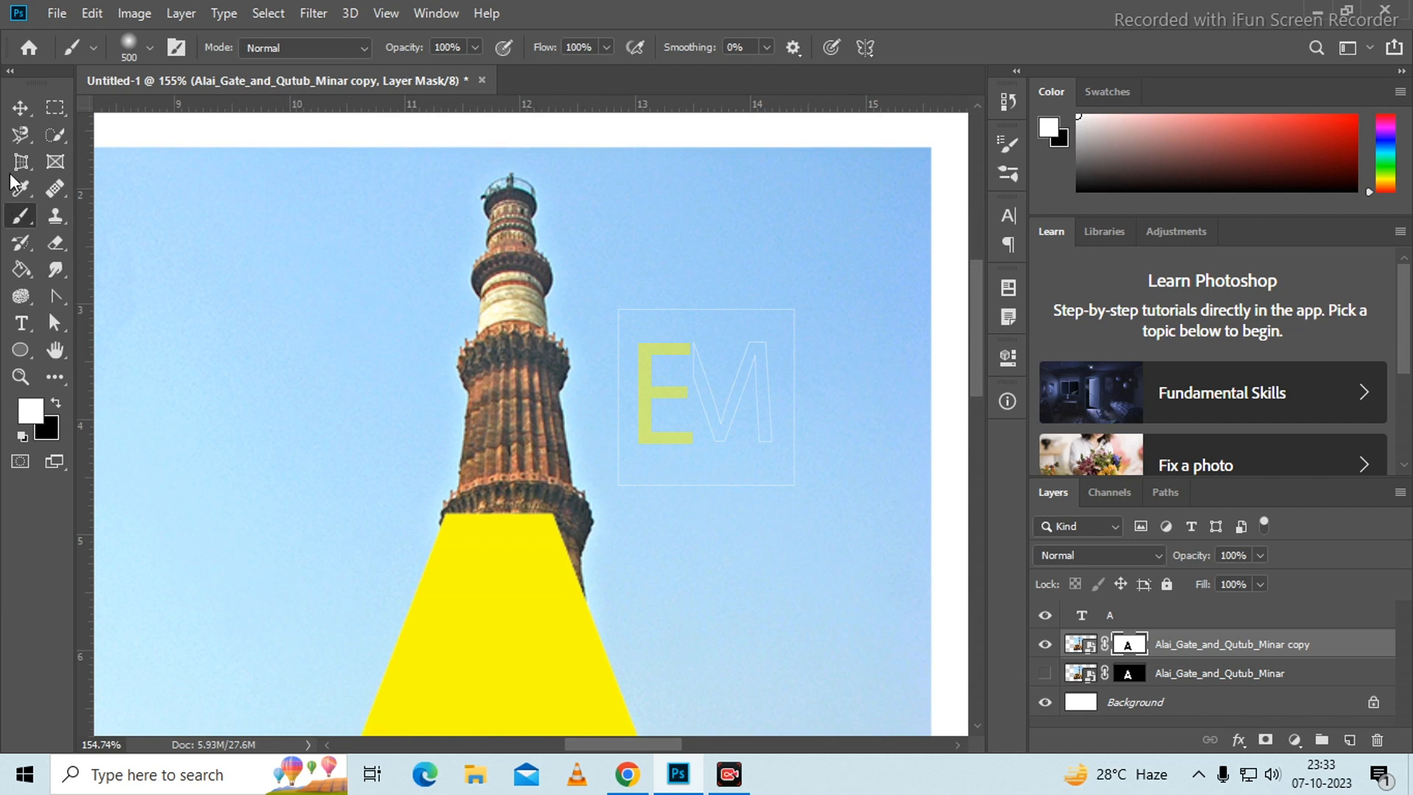
left_click(55, 107)
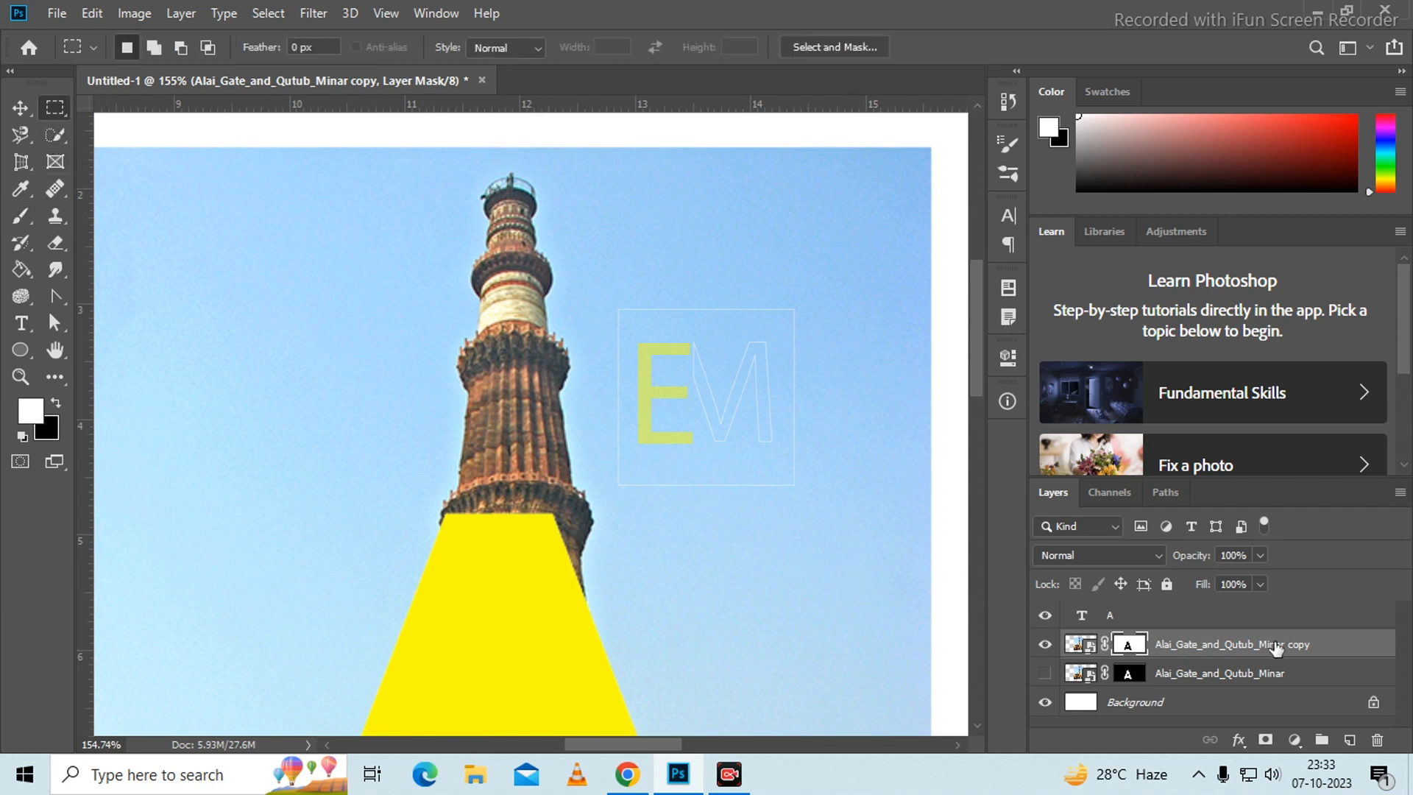
left_click_drag(1133, 646, 1380, 739)
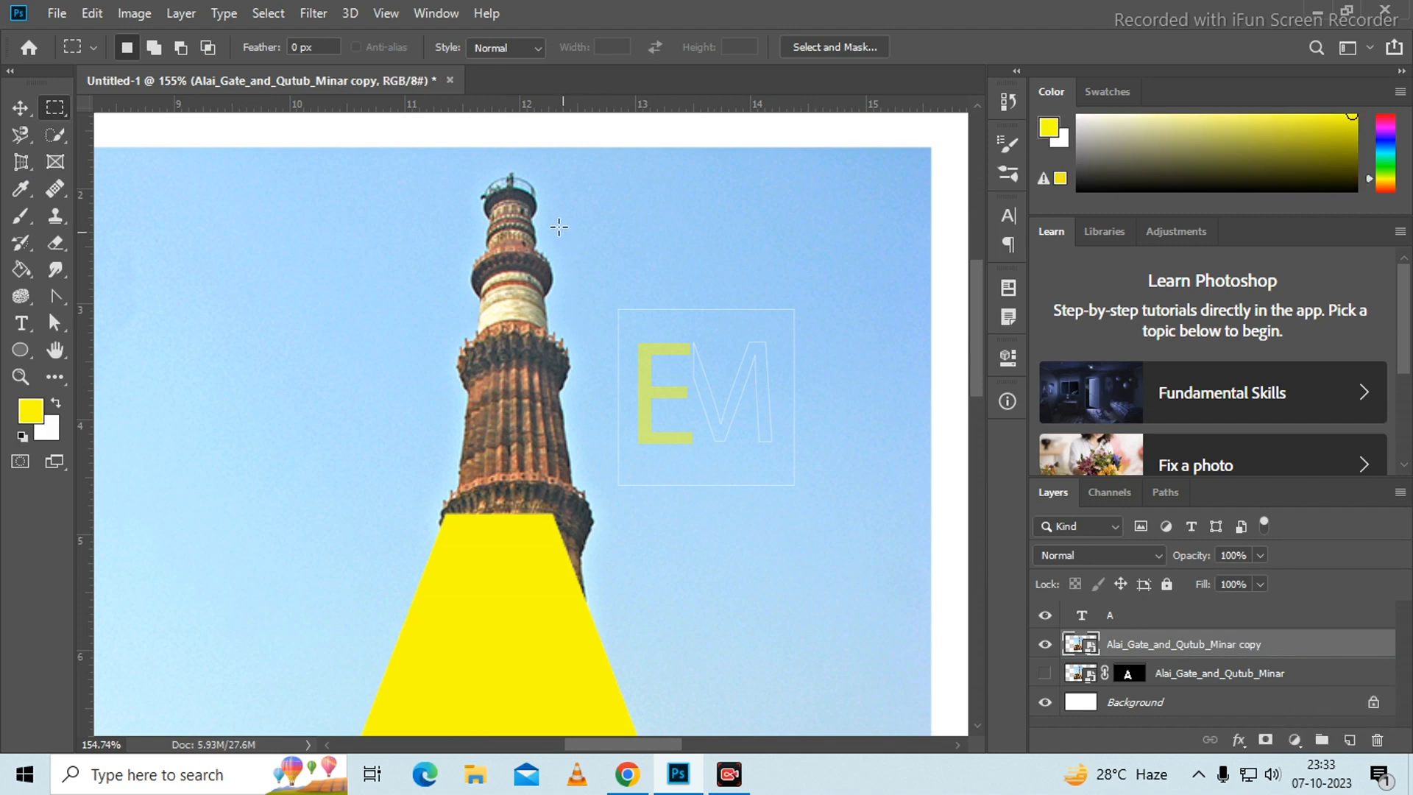
Copy a rectangular area around the tower's upper part to a new layer, and hide the letter A and photo copy layers
left_click_drag(443, 158, 559, 503)
left_click(458, 208)
left_click_drag(423, 163, 629, 662)
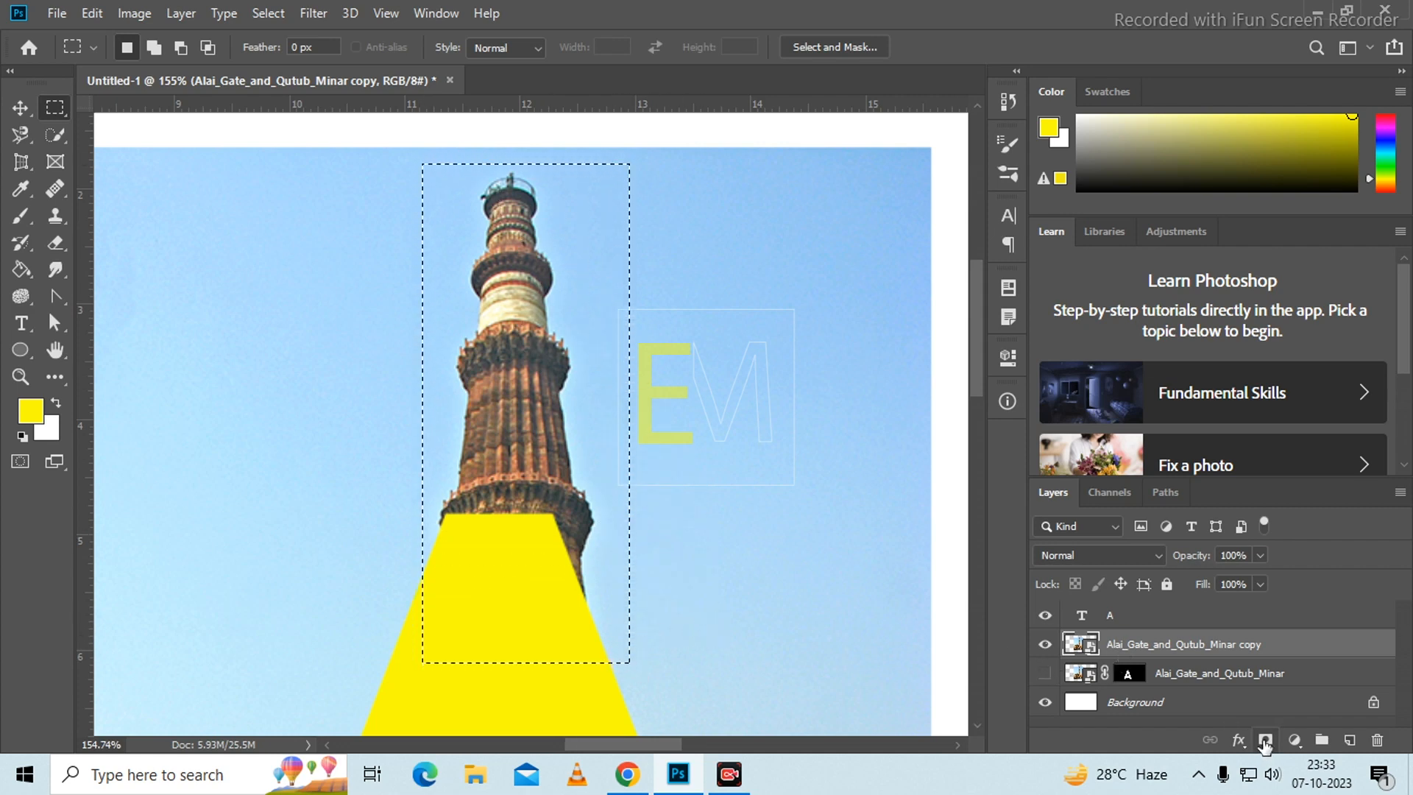
key("ctrl+j")
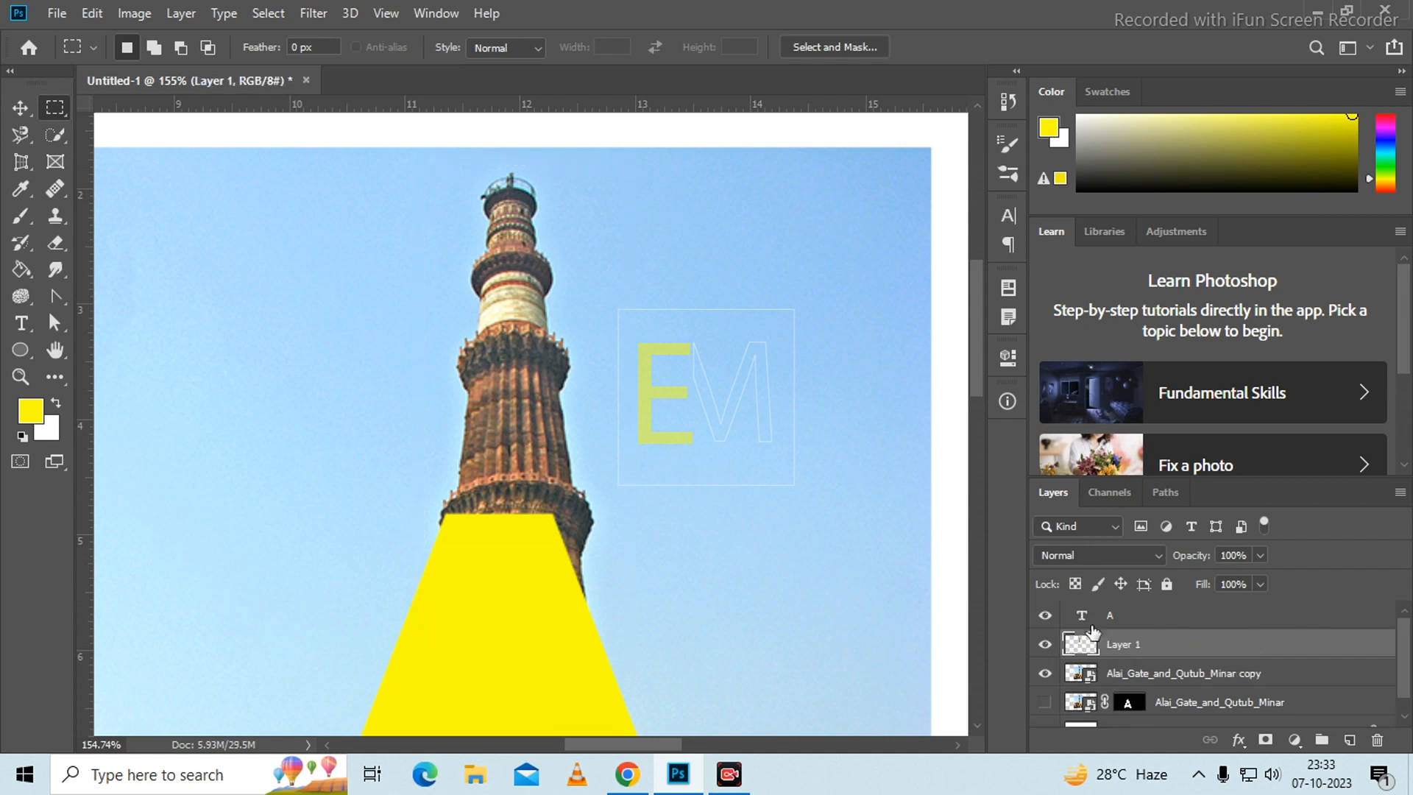
left_click(1045, 619)
left_click(1045, 675)
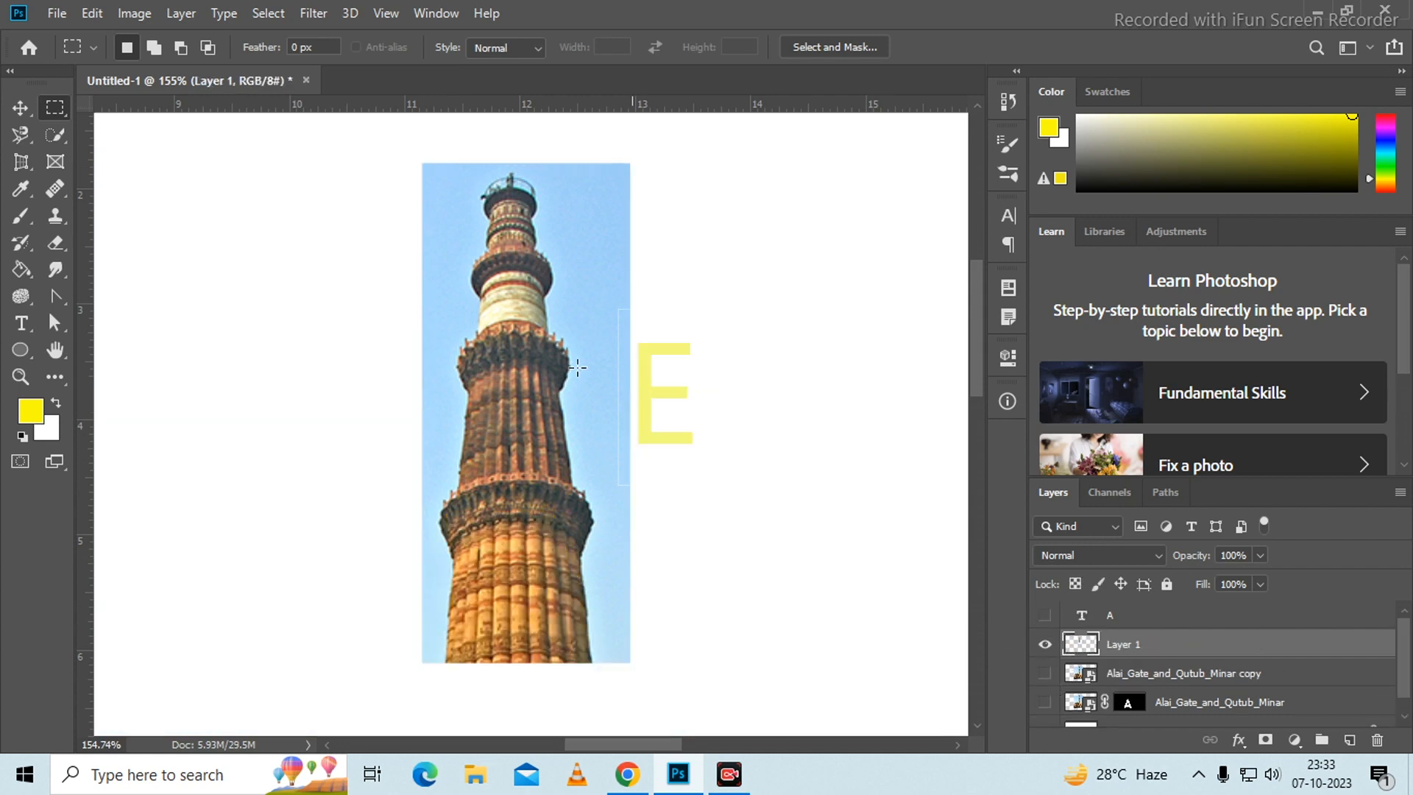
Select the tower on the new layer with Select Subject and mask away the sky around it
scroll(513, 288, "down", 5)
scroll(519, 324, "up", 6)
left_click_drag(552, 348, 541, 337)
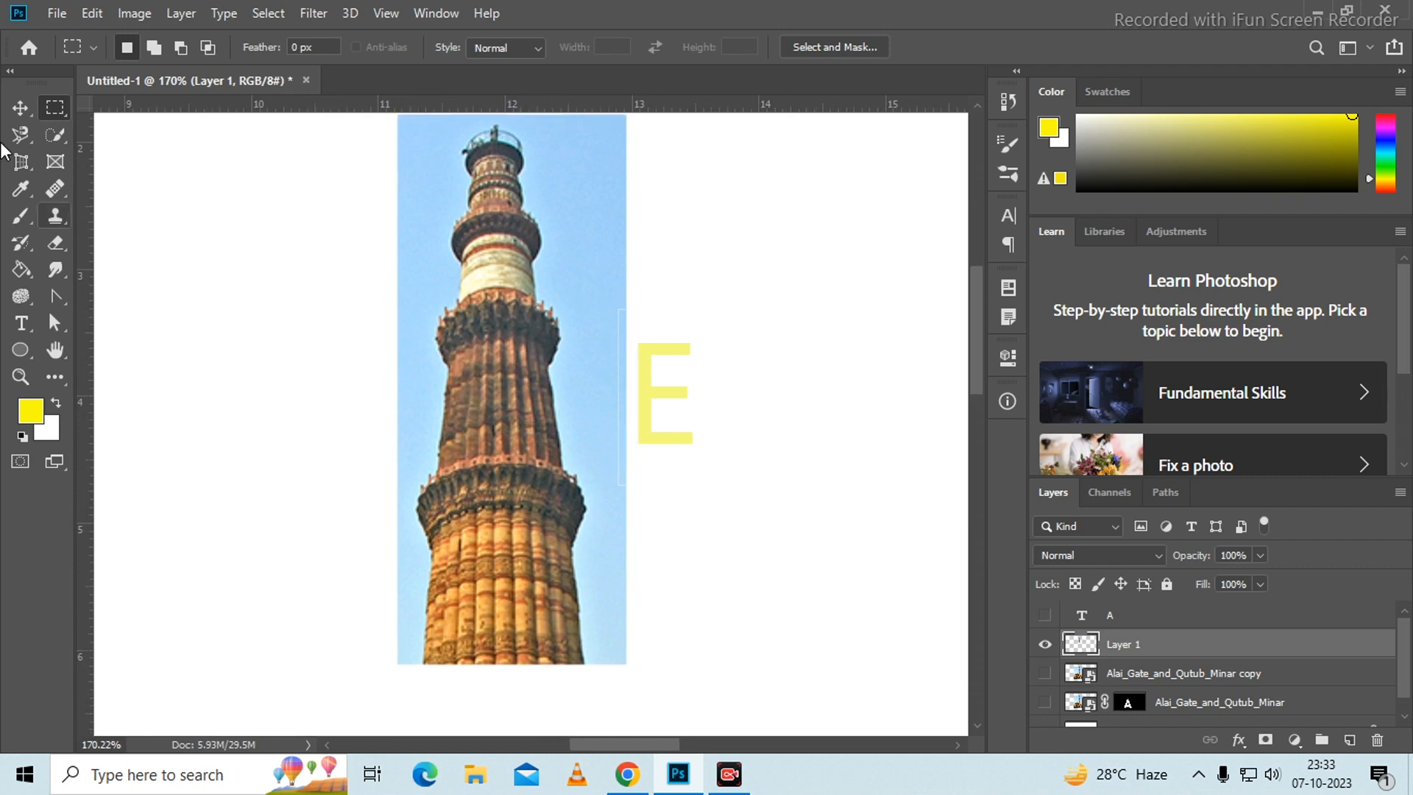
left_click(58, 133)
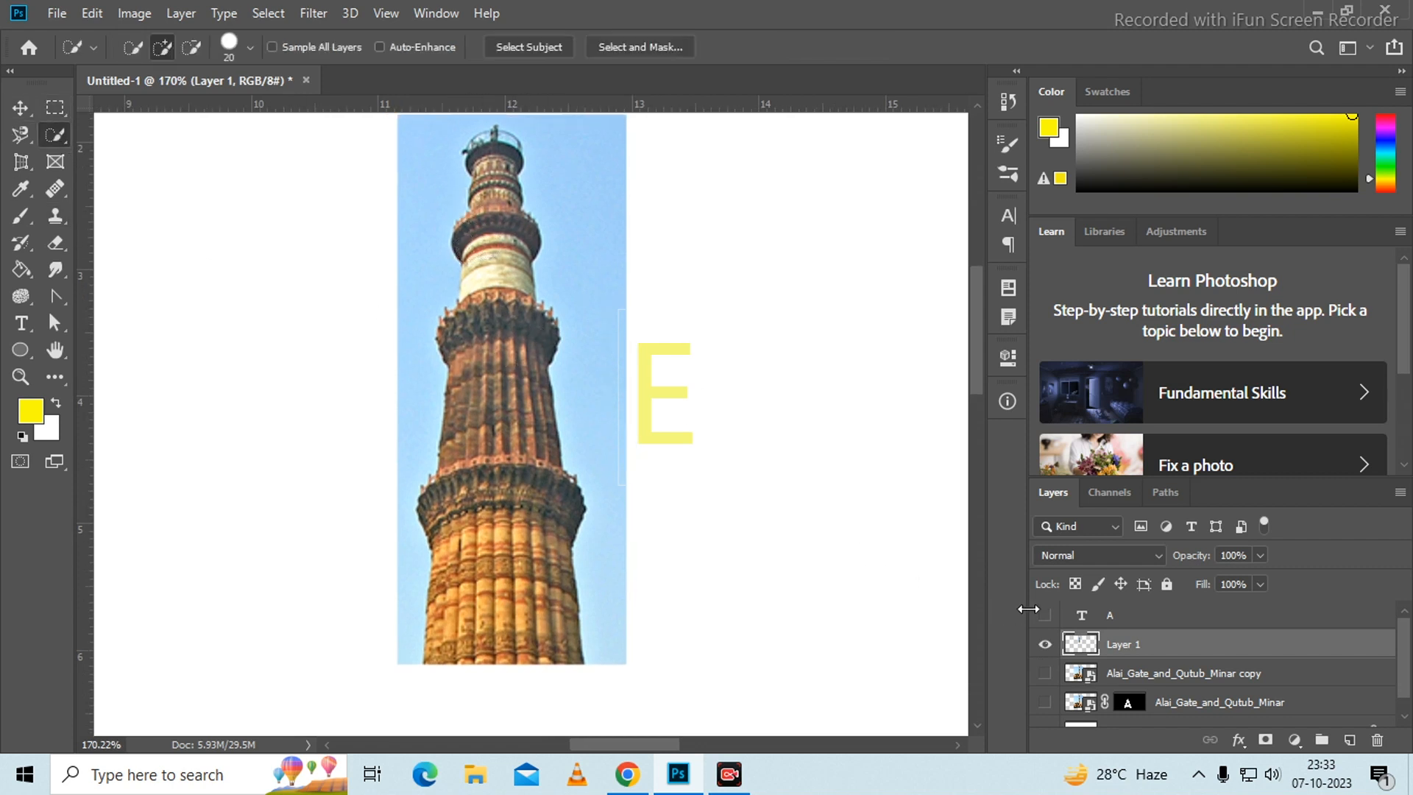
left_click(546, 47)
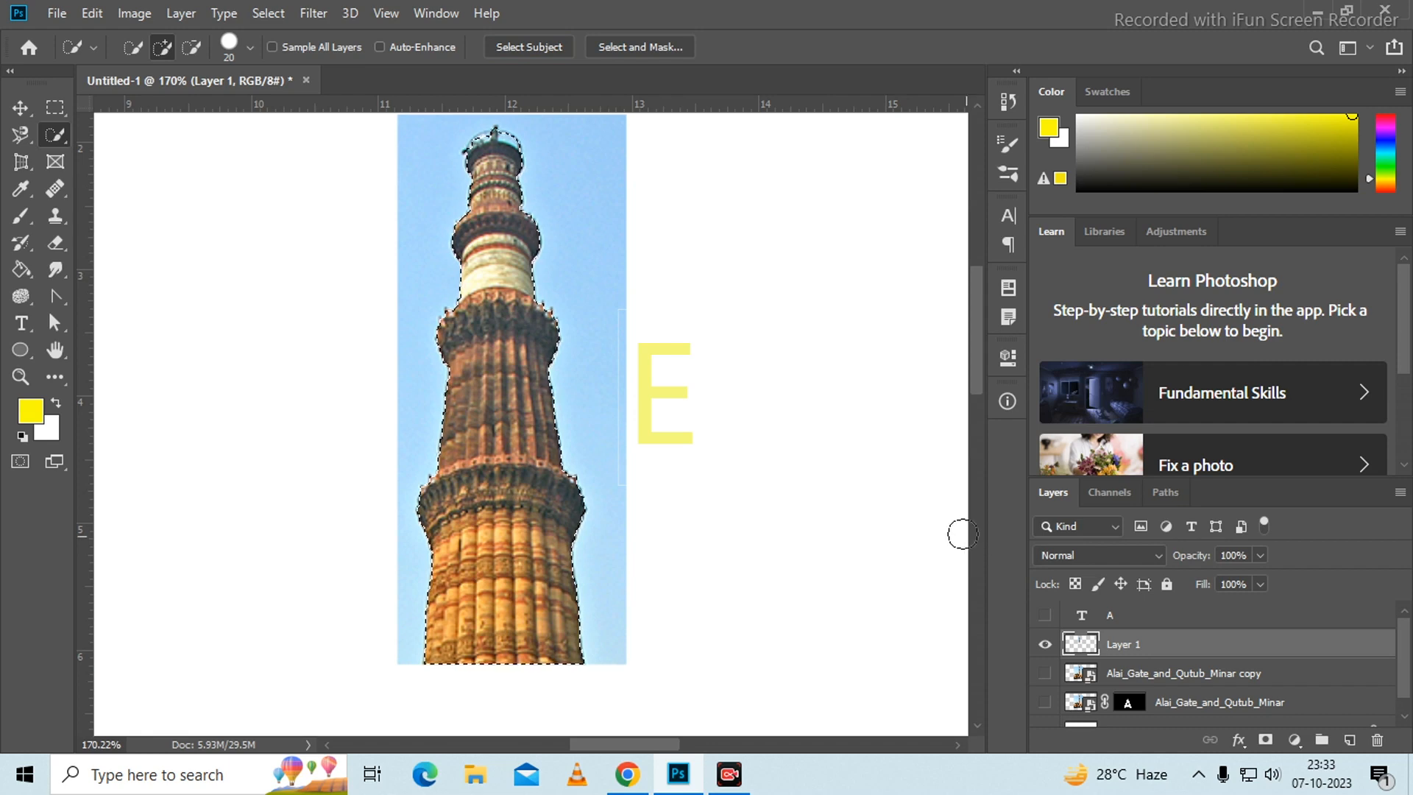
left_click(1267, 738)
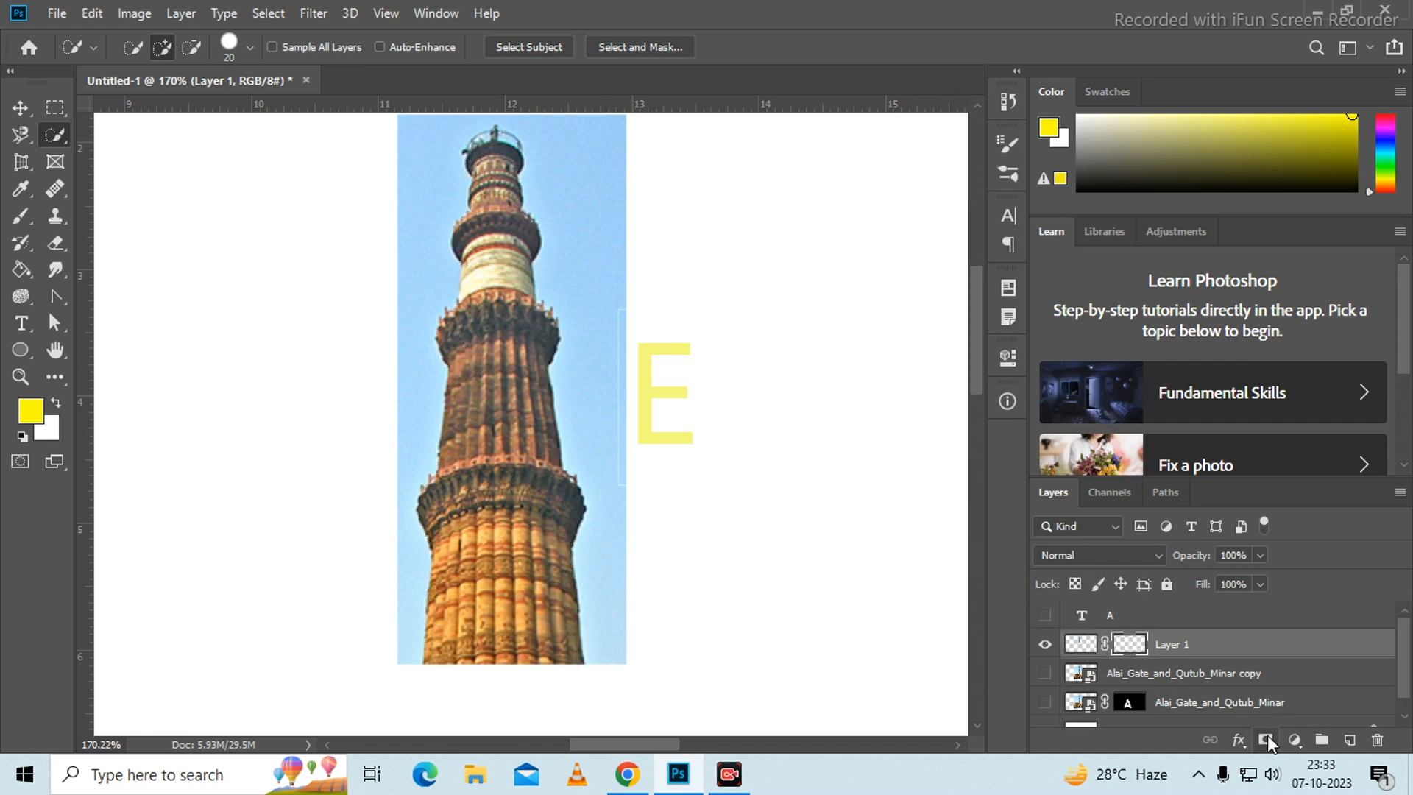
Try to quick-select the leftover sky at the tower's tip with a 3-pixel brush, and clear the selection
scroll(605, 333, "down", 3)
scroll(523, 179, "up", 10)
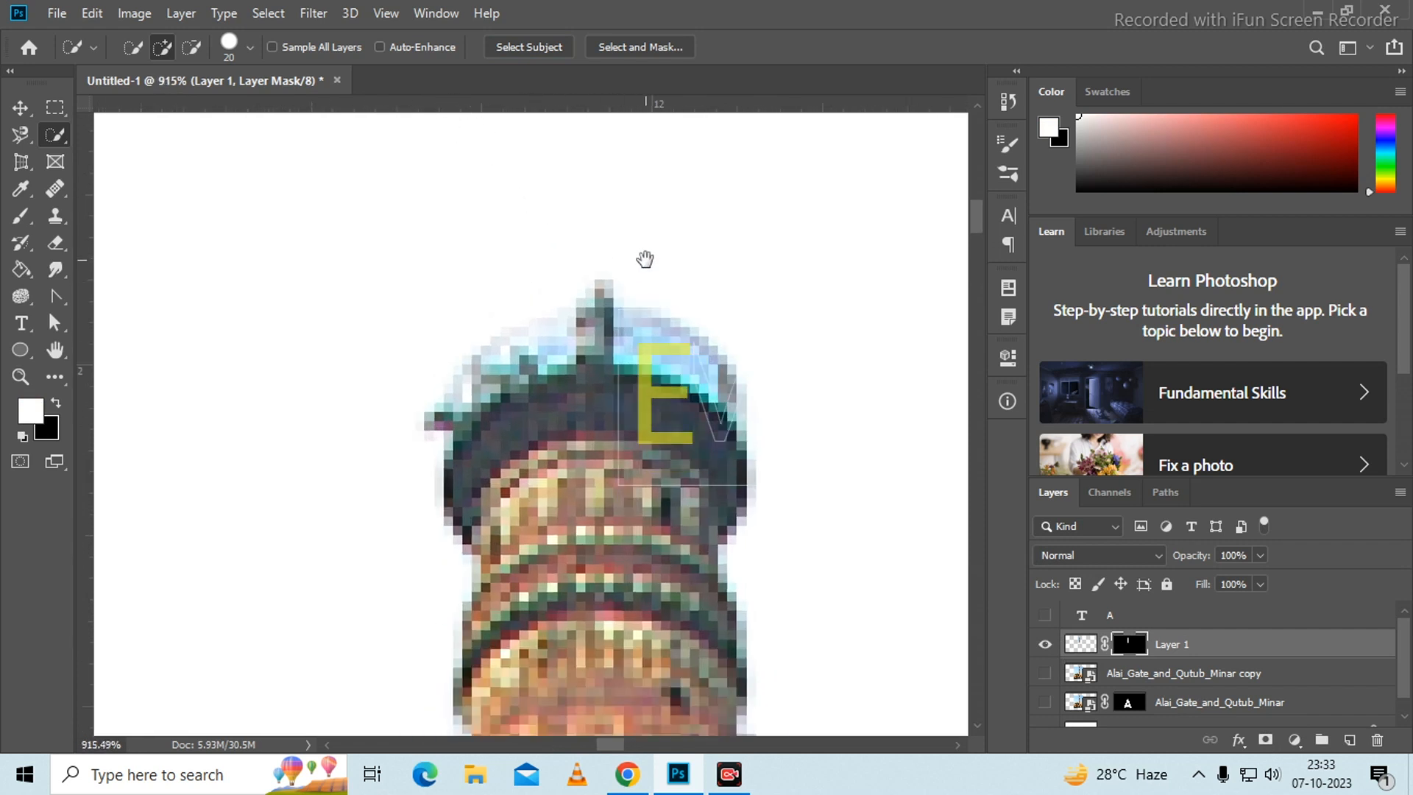
left_click_drag(644, 258, 558, 234)
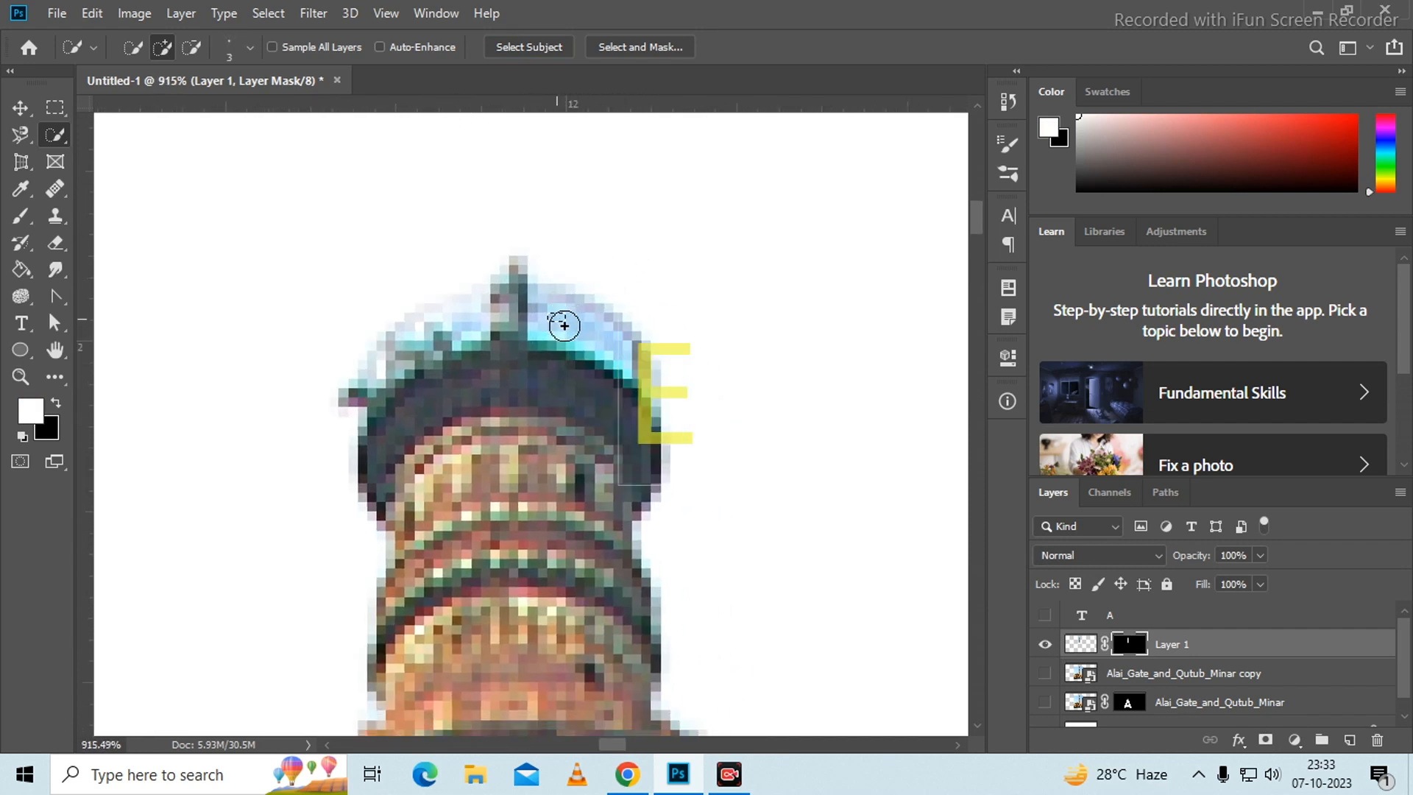
left_click_drag(564, 325, 630, 360)
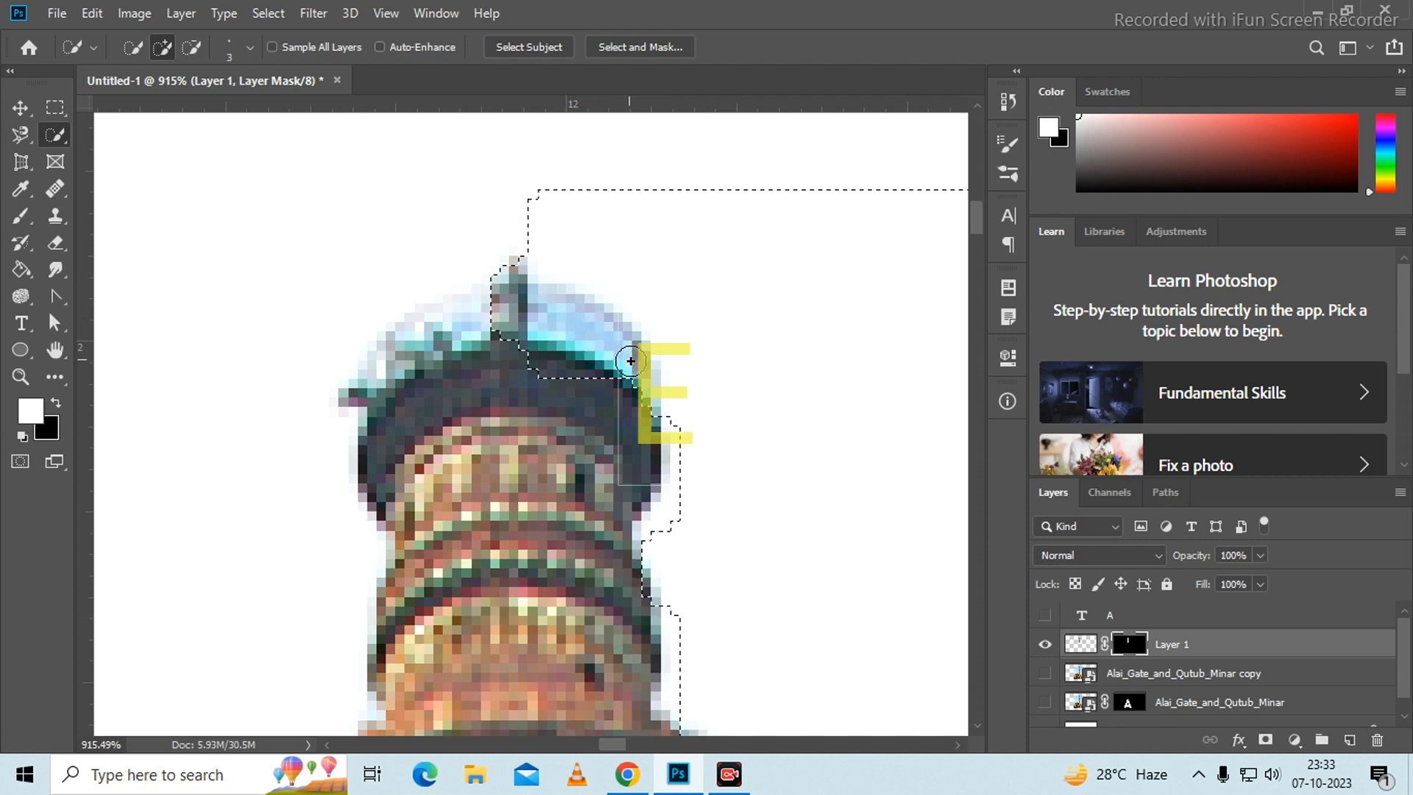
key("ctrl+d")
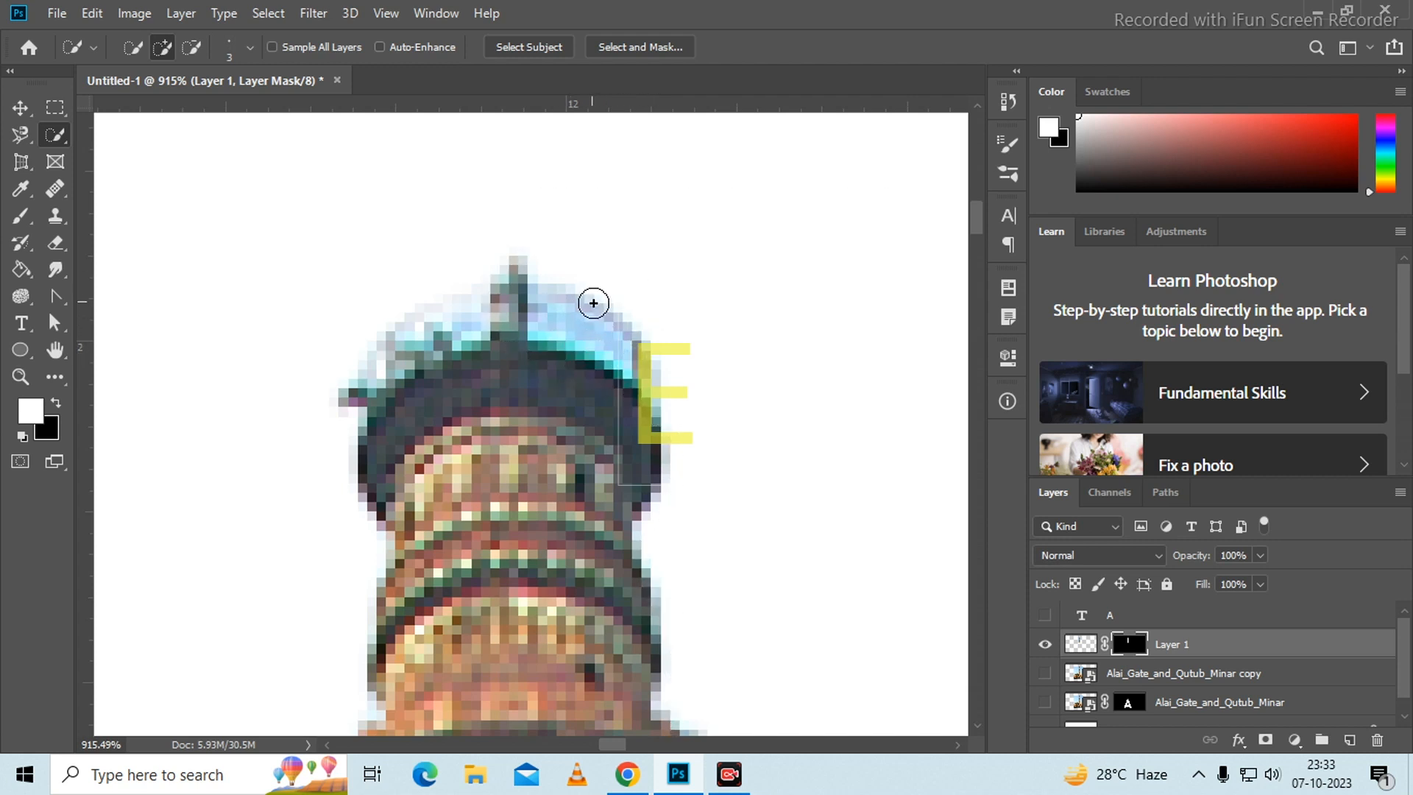
Erase the leftover sky around the tower's tip on the Layer 1 mask with a 2-pixel eraser
left_click(56, 243)
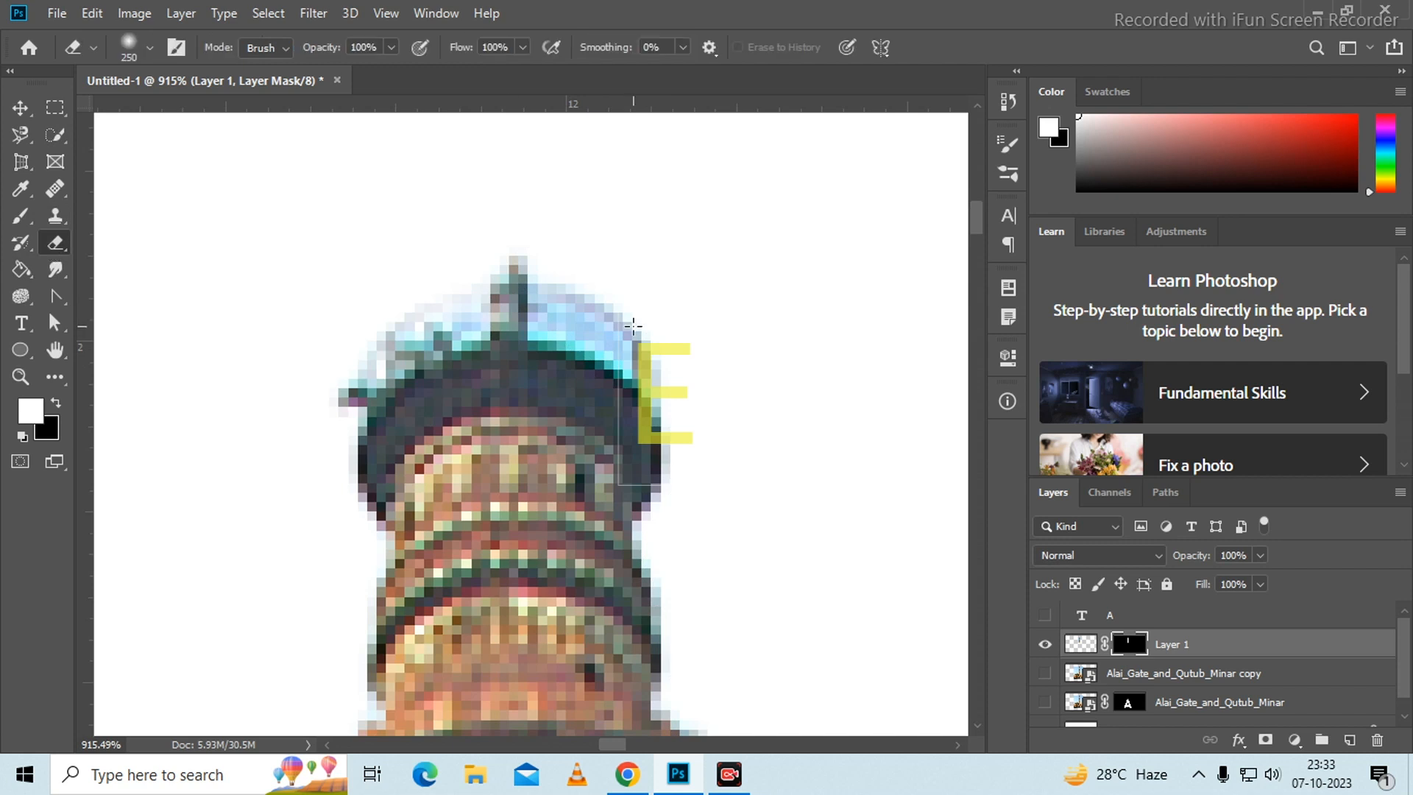
left_click(579, 328)
key("ctrl+z")
key("bracketleft")
key("bracketleft")
key("bracketleft")
key("bracketleft")
key("bracketleft")
key("bracketleft")
key("bracketleft")
key("bracketleft")
key("bracketleft")
key("bracketleft")
key("bracketleft")
key("bracketleft")
key("bracketleft")
key("bracketleft")
key("bracketleft")
key("bracketleft")
key("bracketleft")
key("bracketleft")
key("bracketleft")
key("bracketleft")
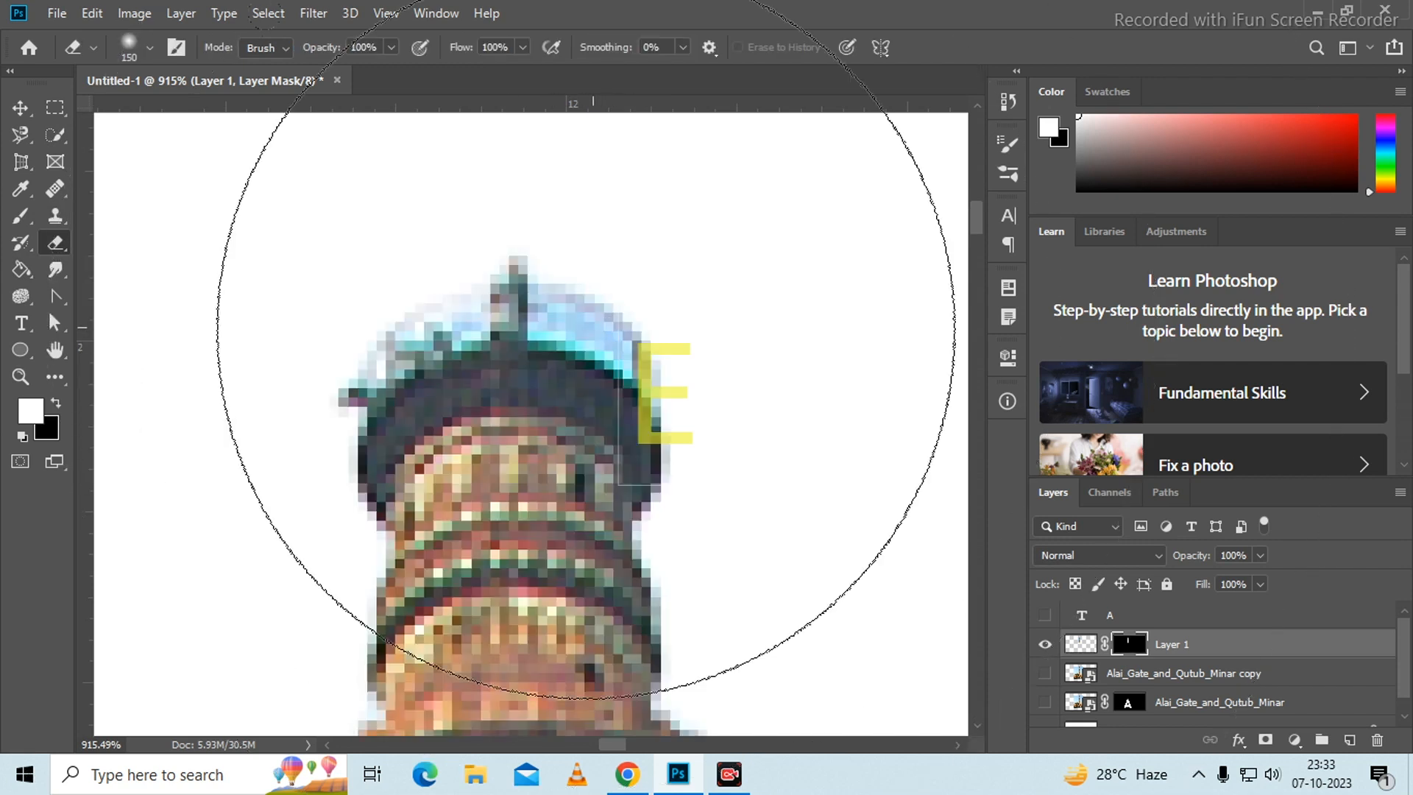
mouse_move(558, 326)
left_mouse_down()
mouse_move(640, 370)
mouse_move(610, 335)
mouse_move(576, 326)
mouse_move(552, 331)
mouse_move(606, 355)
mouse_move(478, 328)
mouse_move(392, 392)
mouse_move(435, 343)
mouse_move(474, 333)
mouse_move(412, 372)
left_mouse_up()
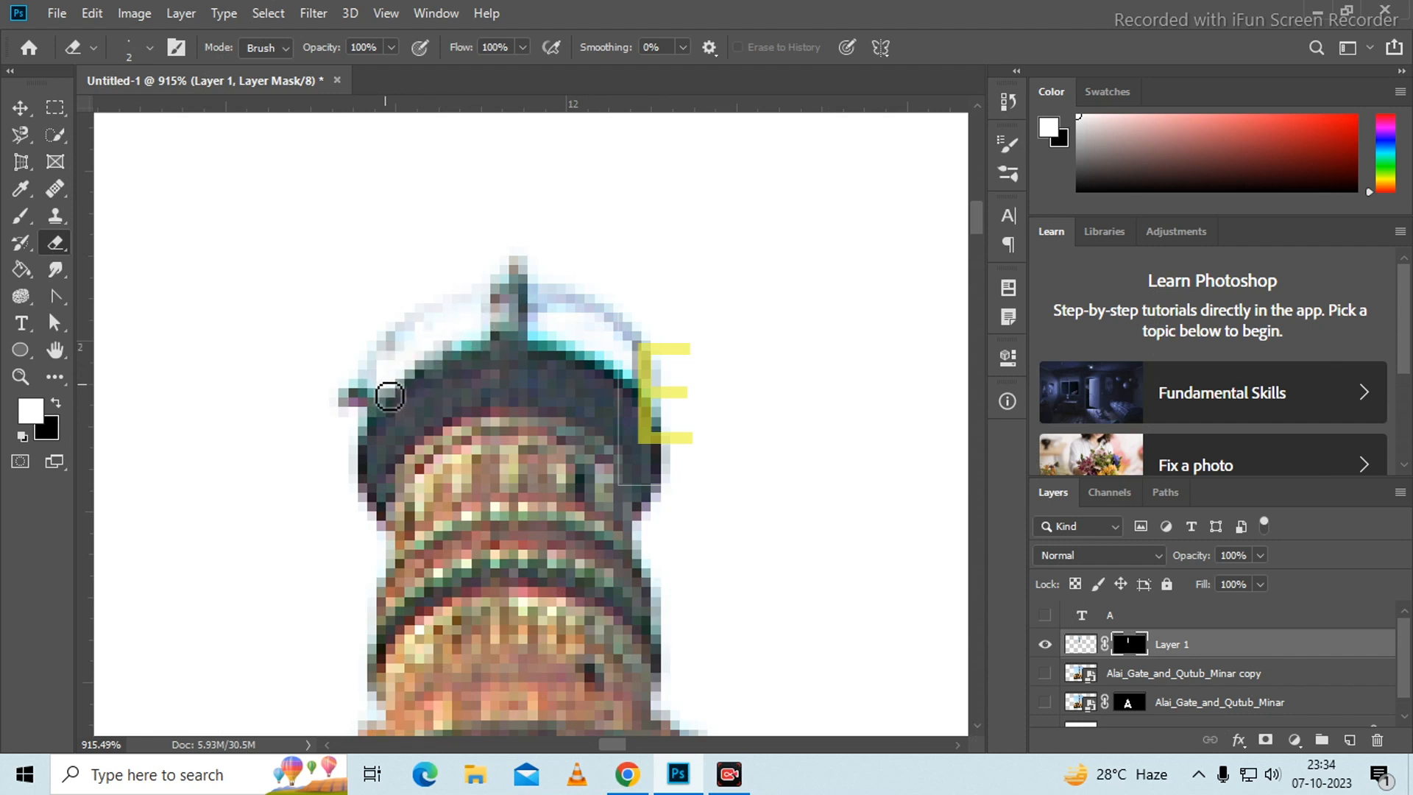
Show the letter-masked Alai_Gate_and_Qutub_Minar layer beneath the cut-out tower
scroll(625, 236, "down", 8)
scroll(641, 240, "down", 1)
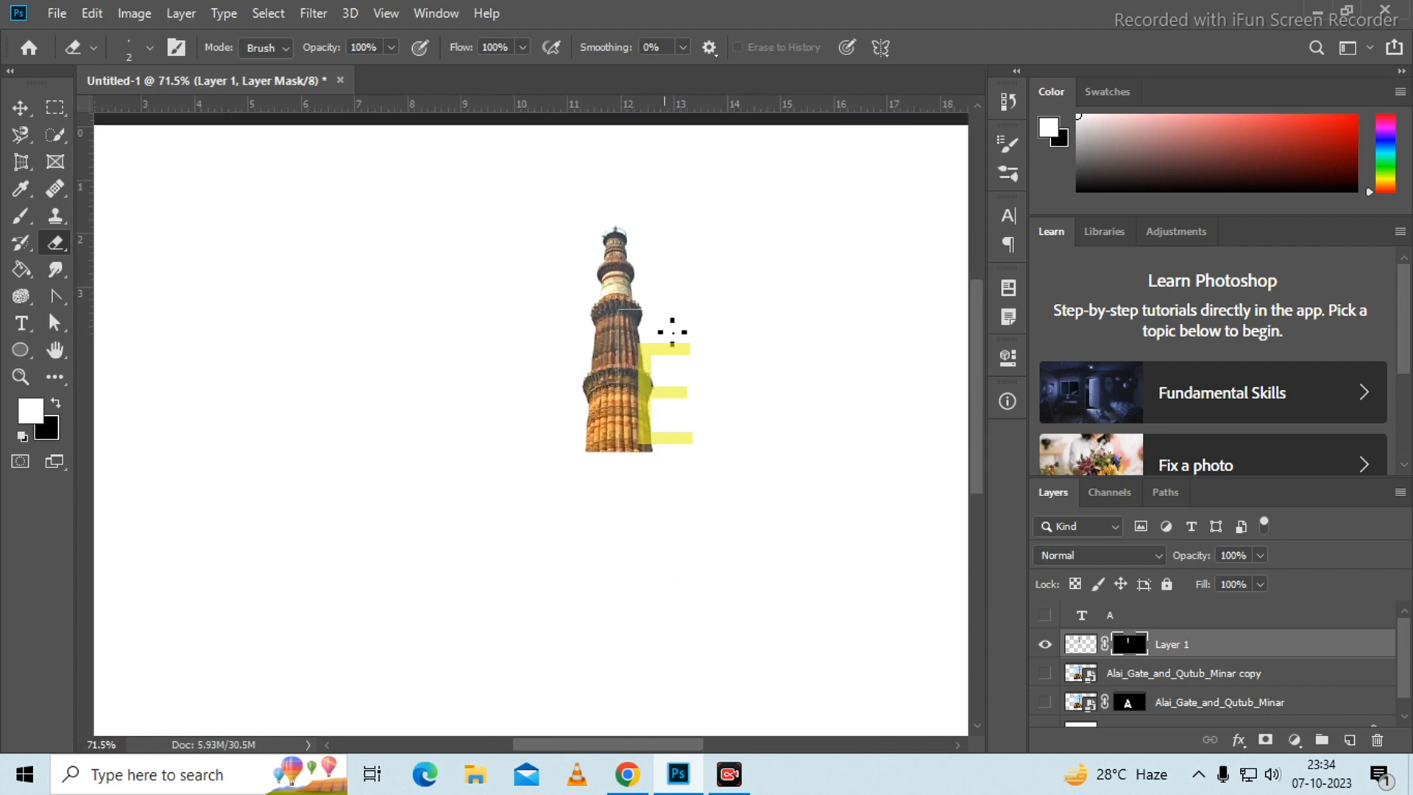
left_click(1043, 704)
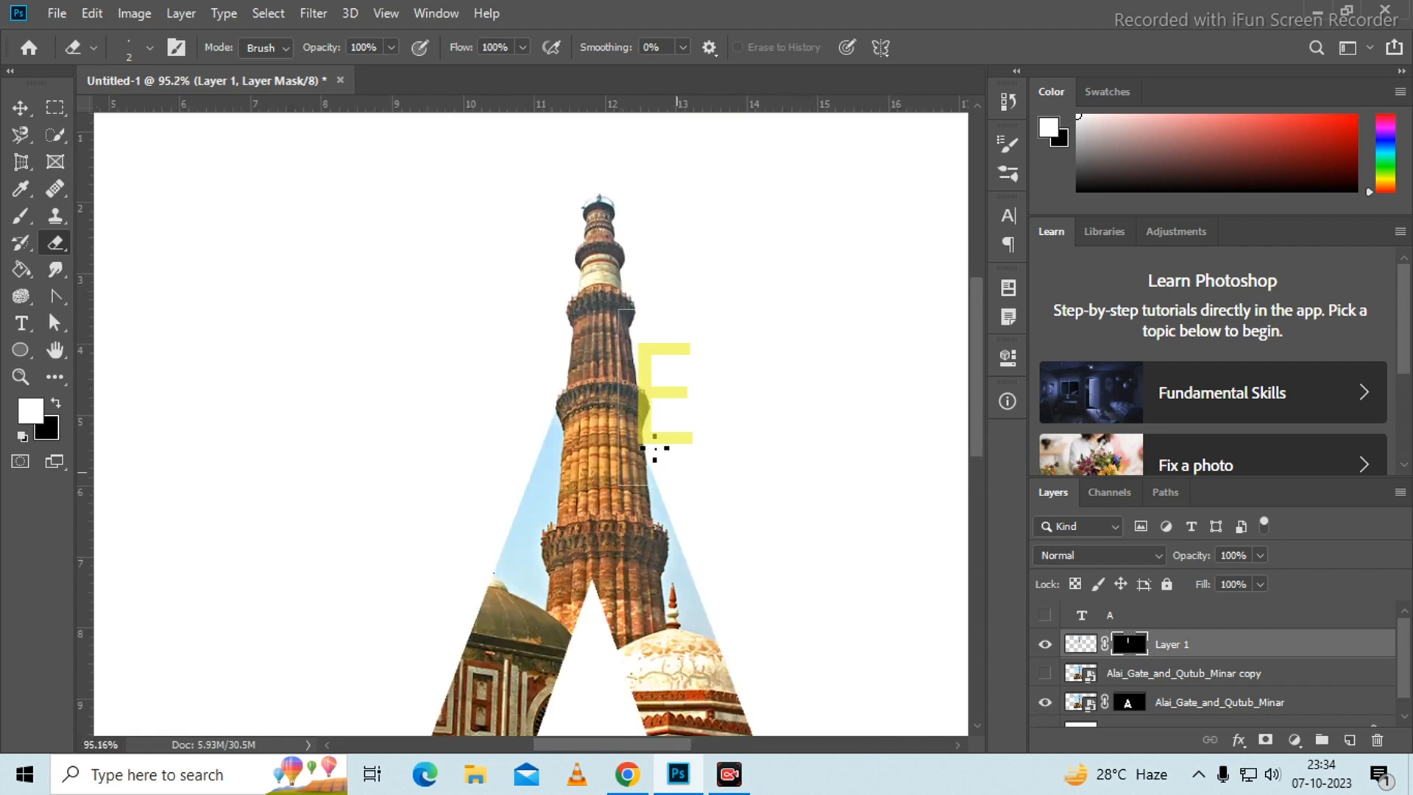
scroll(640, 325, "down", 3)
left_click_drag(732, 436, 640, 357)
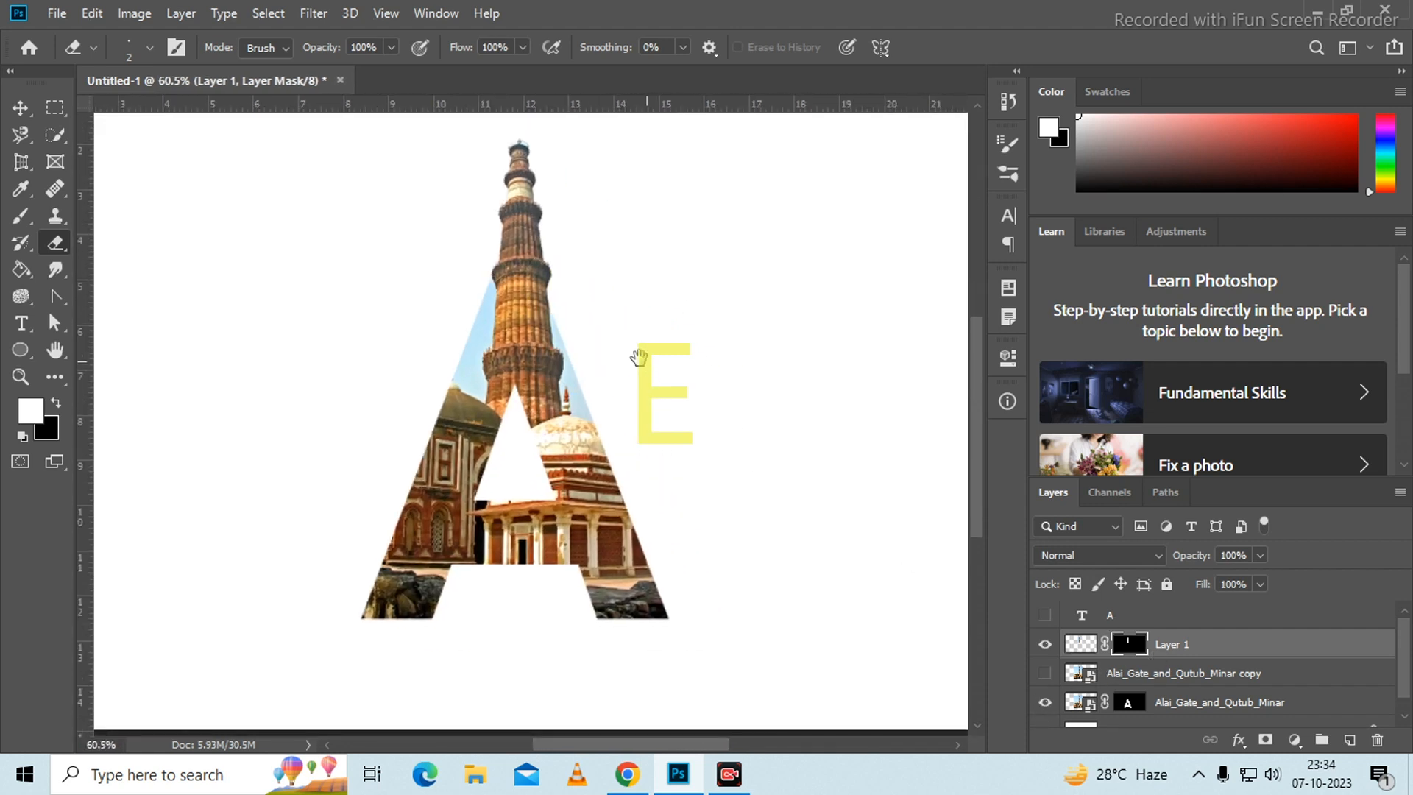
Link Layer 1 with the letter-masked photo layer and move both together to the canvas's horizontal centre
left_click(19, 109)
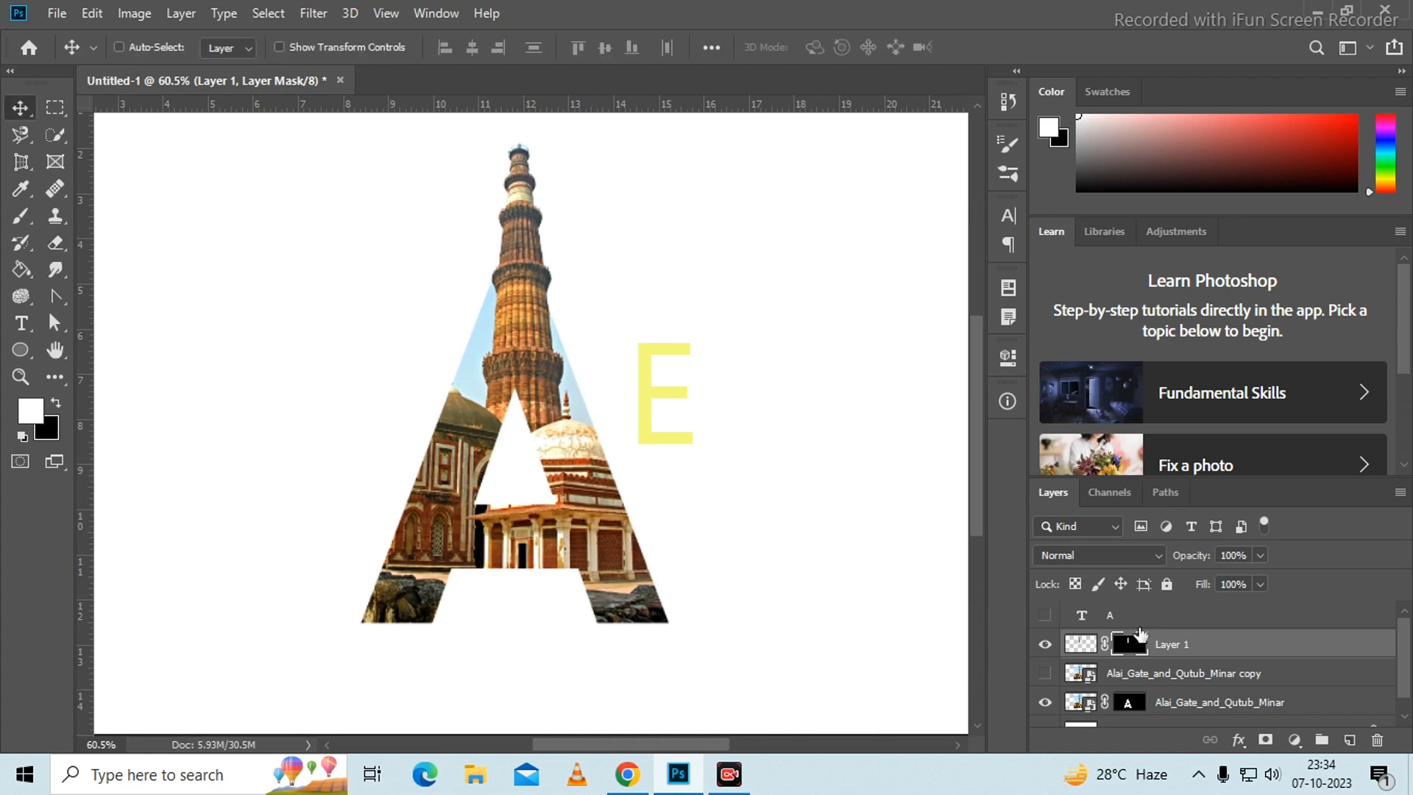
left_click(1217, 702, "ctrl")
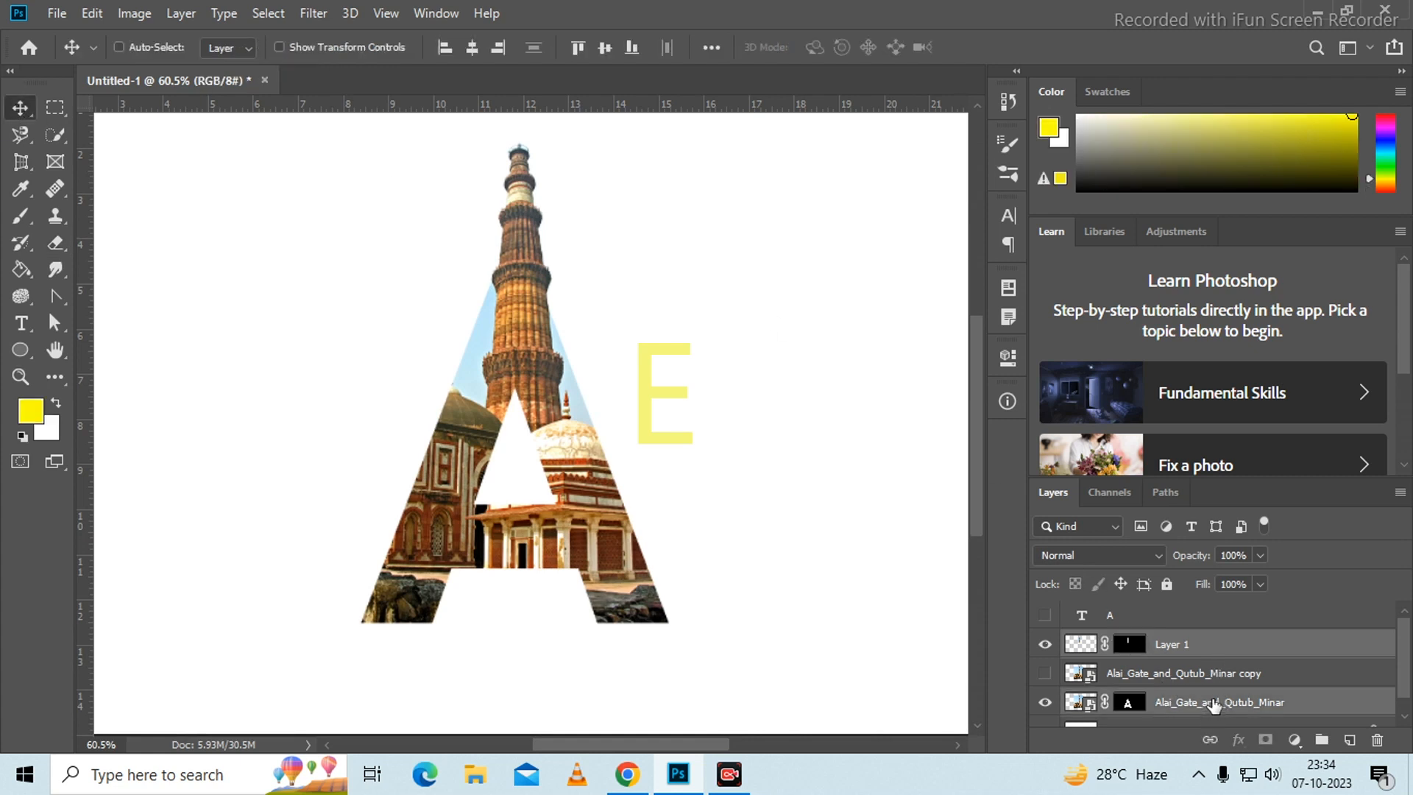
right_click(1315, 703)
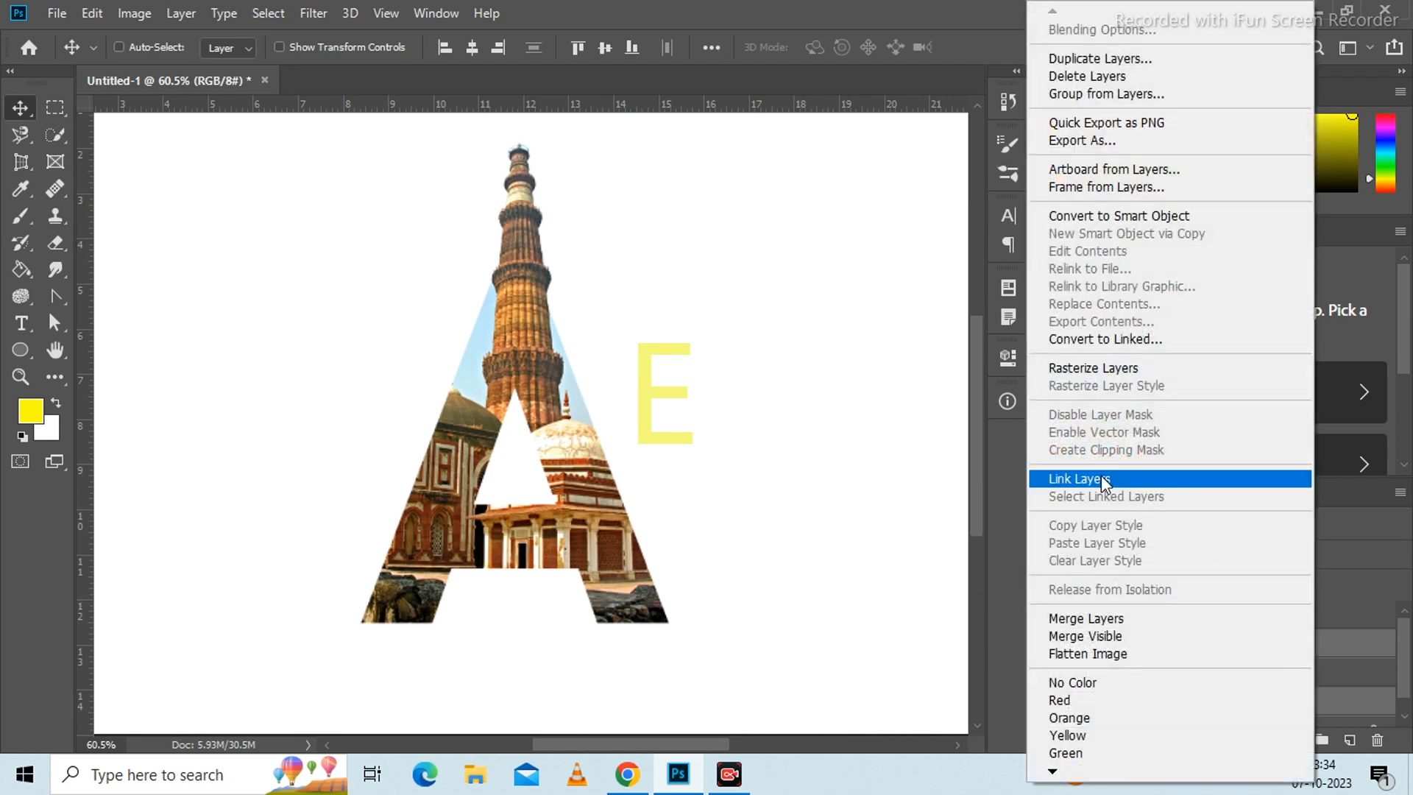
left_click(1101, 476)
left_click_drag(565, 442, 564, 478)
scroll(523, 422, "down", 5)
scroll(523, 421, "up", 3)
scroll(522, 444, "up", 4)
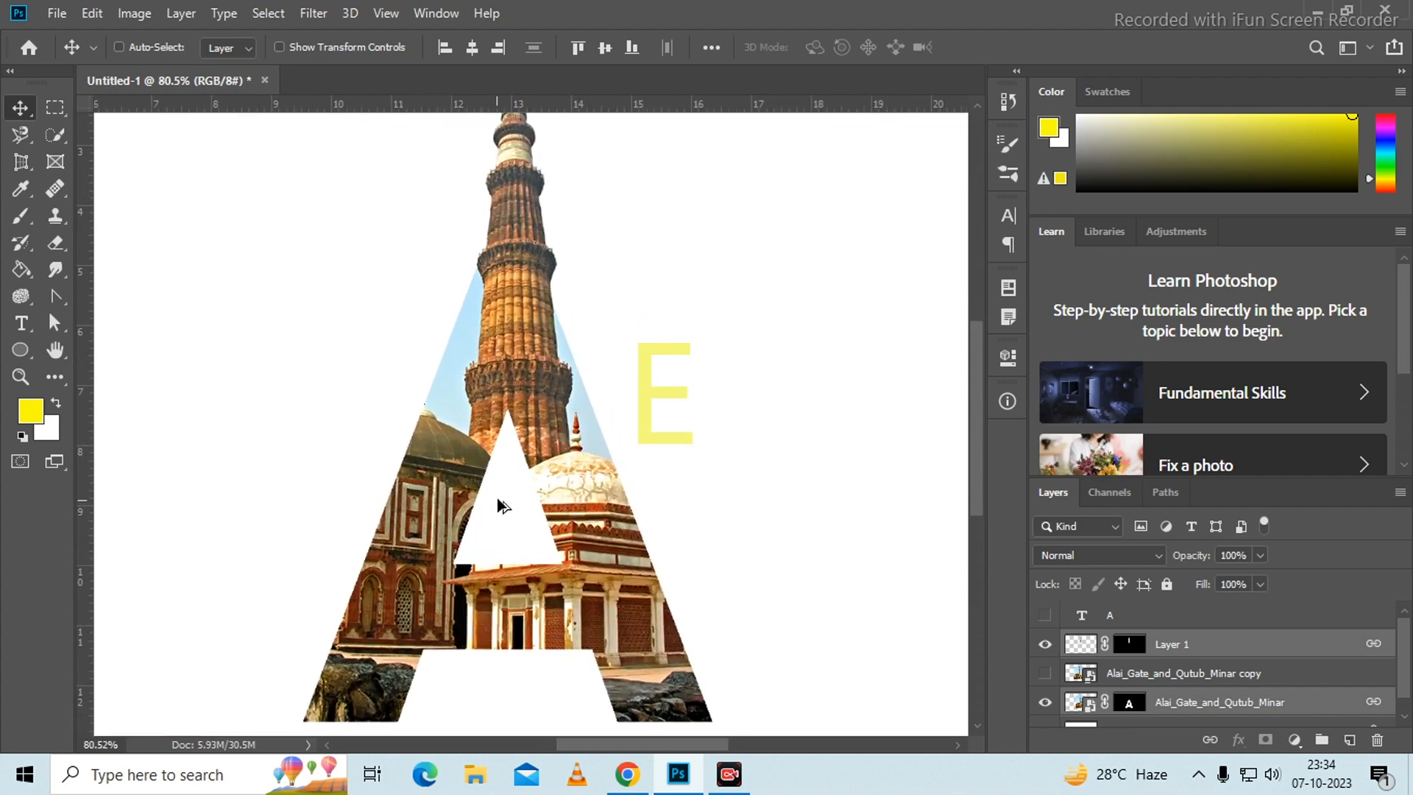
scroll(512, 490, "down", 3)
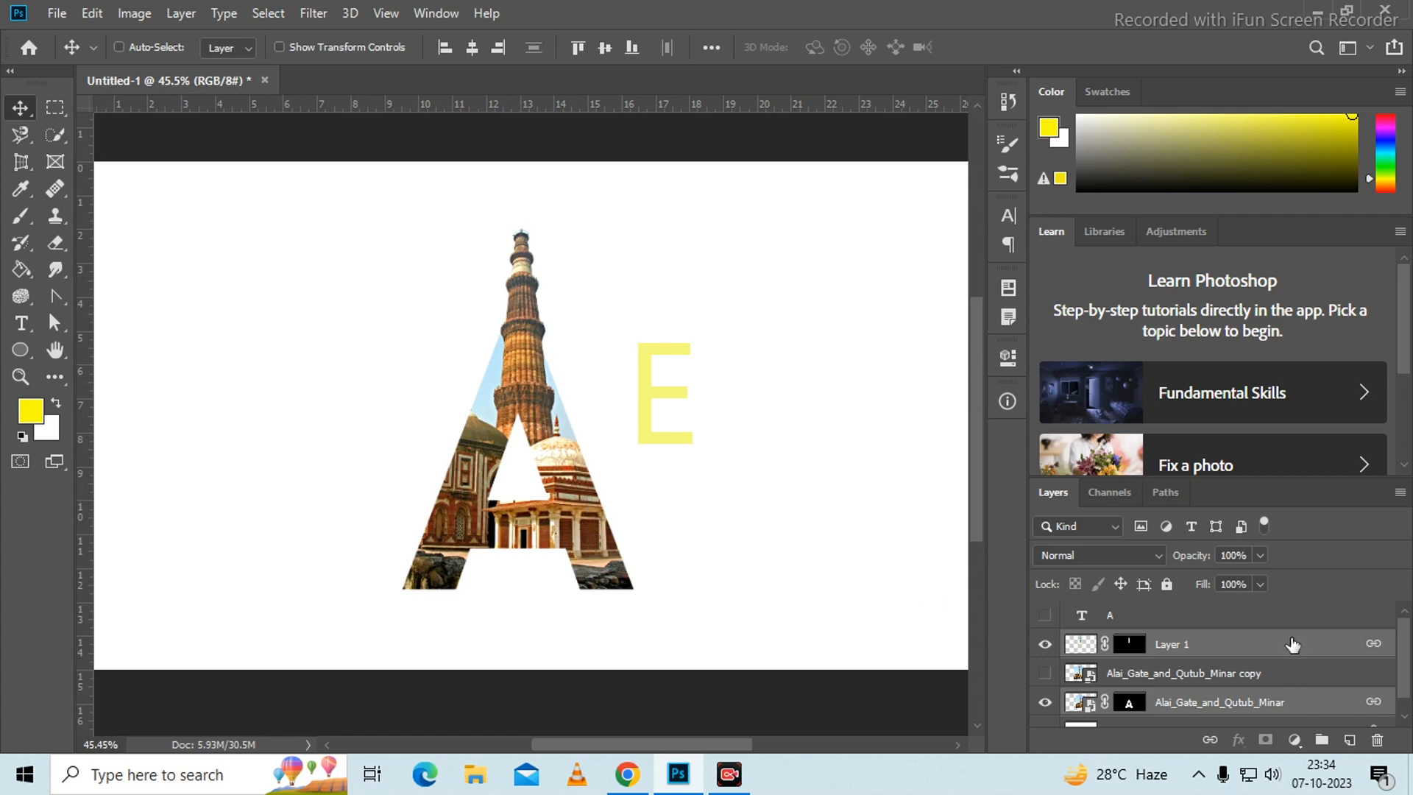
Add a Drop Shadow in Normal blend mode to the letter-masked photo layer
double_click(1322, 706)
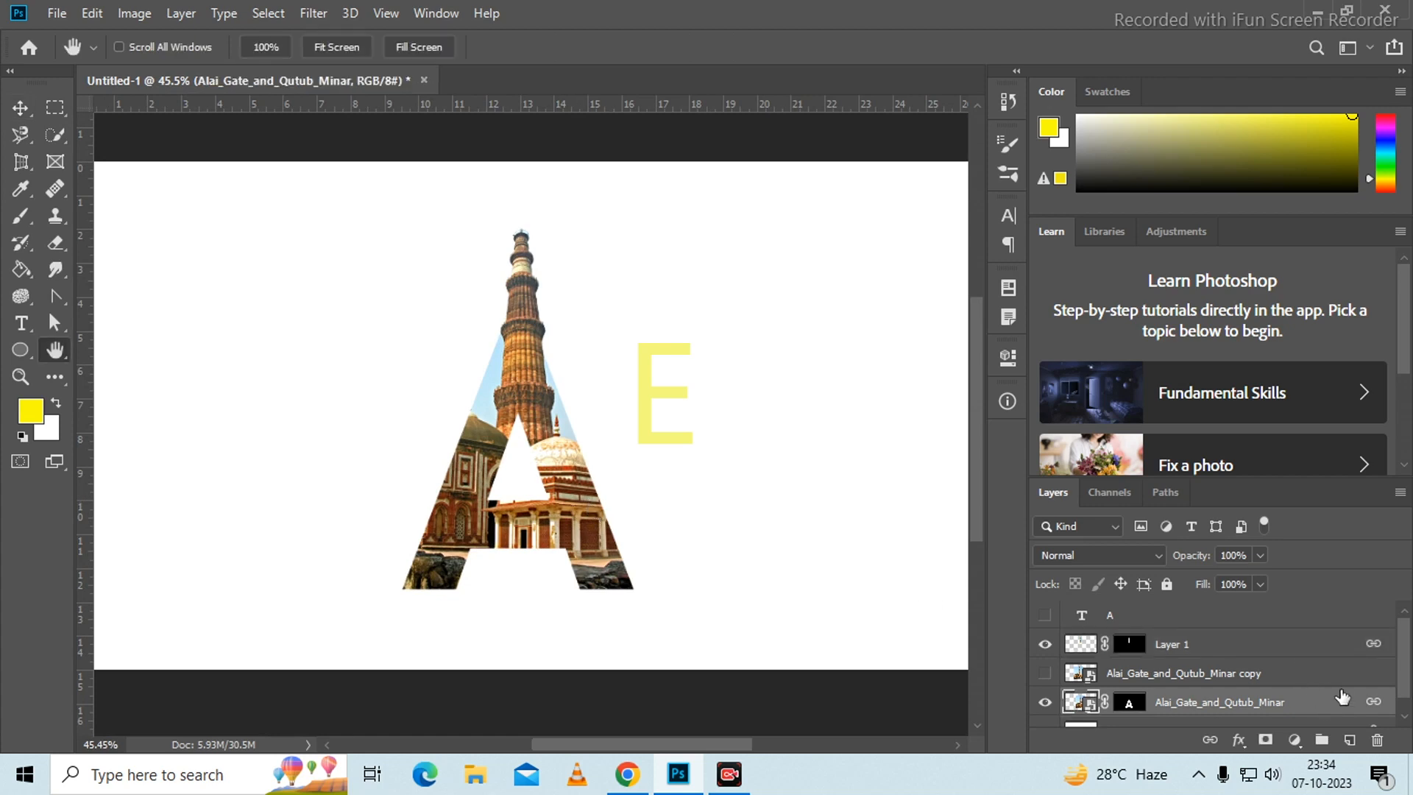
left_click(602, 622)
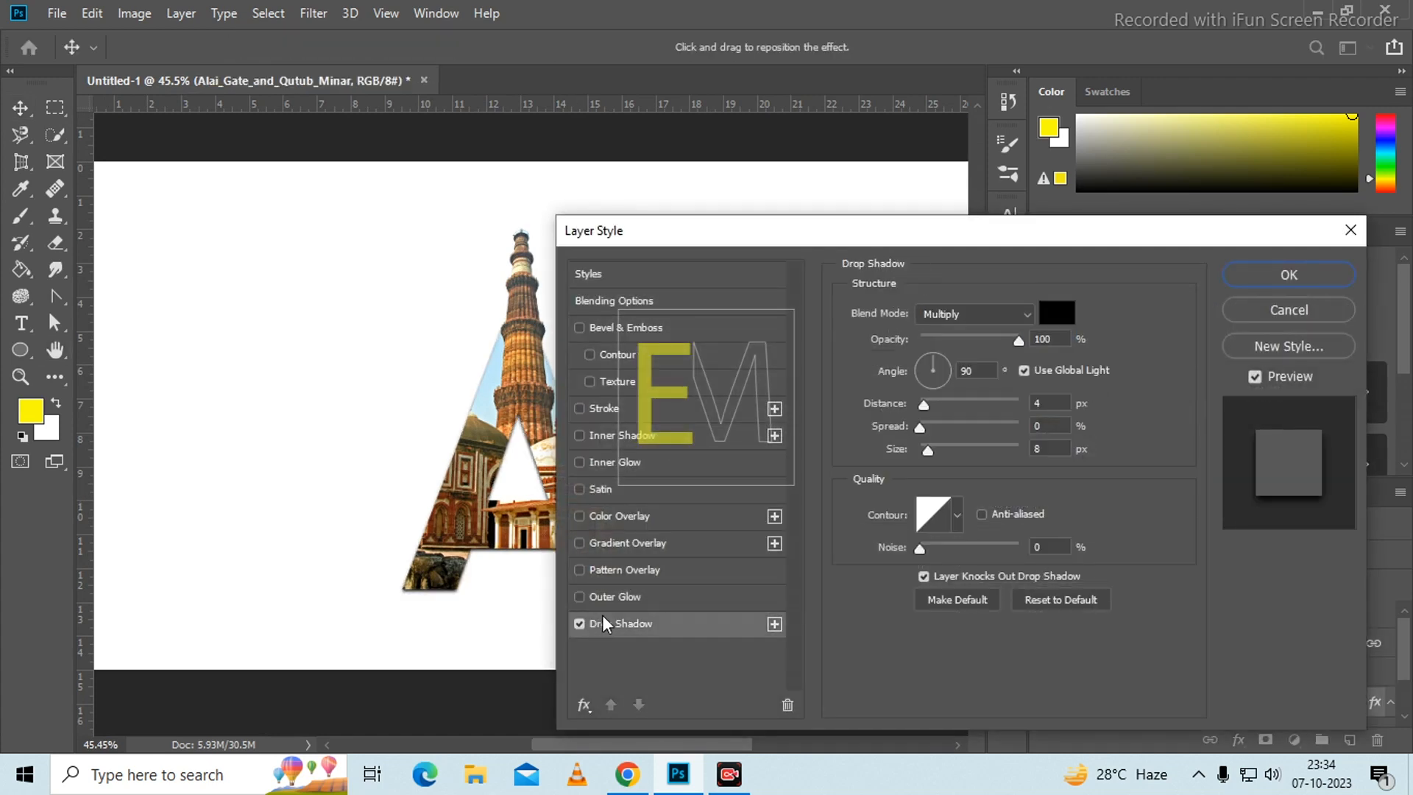
left_click_drag(767, 239, 851, 224)
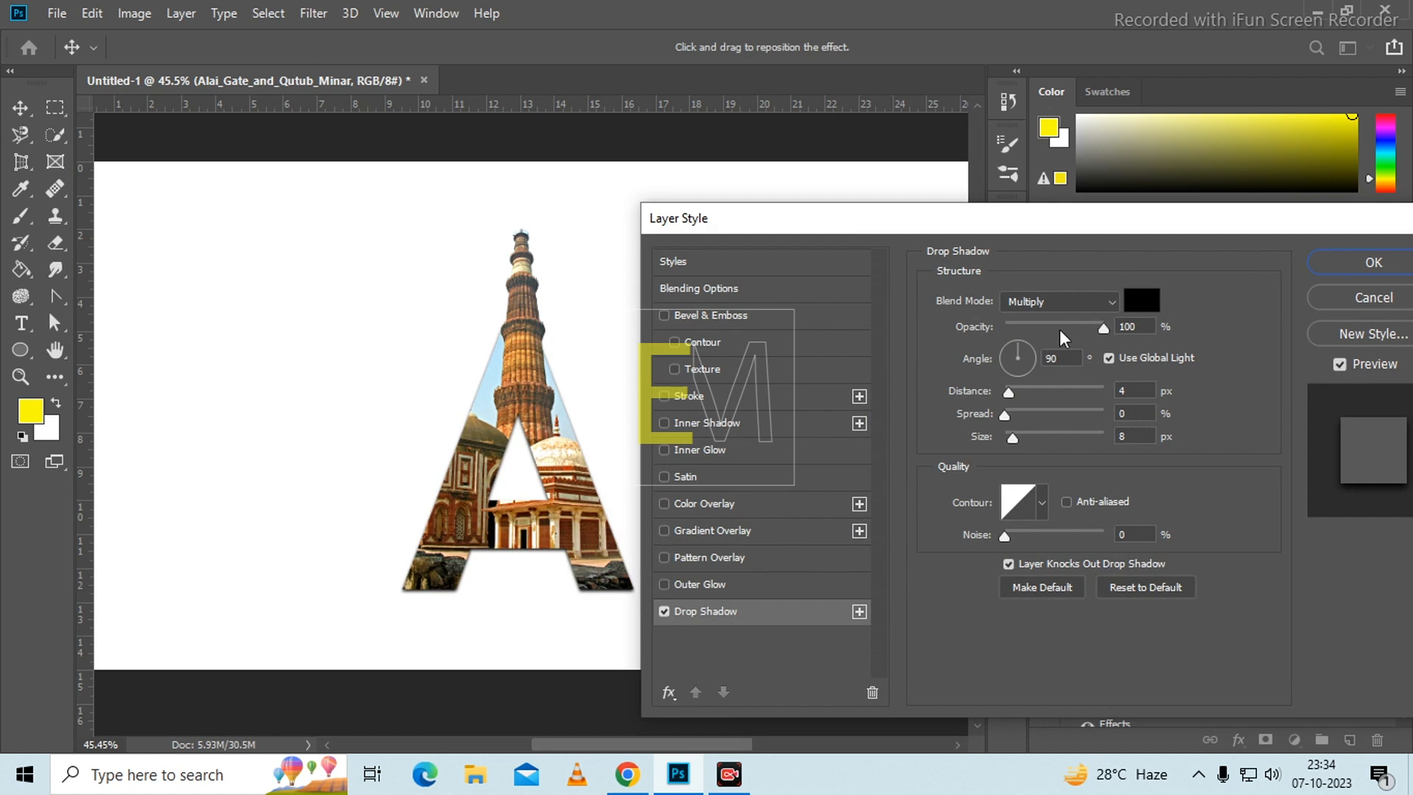
left_click(1100, 303)
left_click(1052, 259)
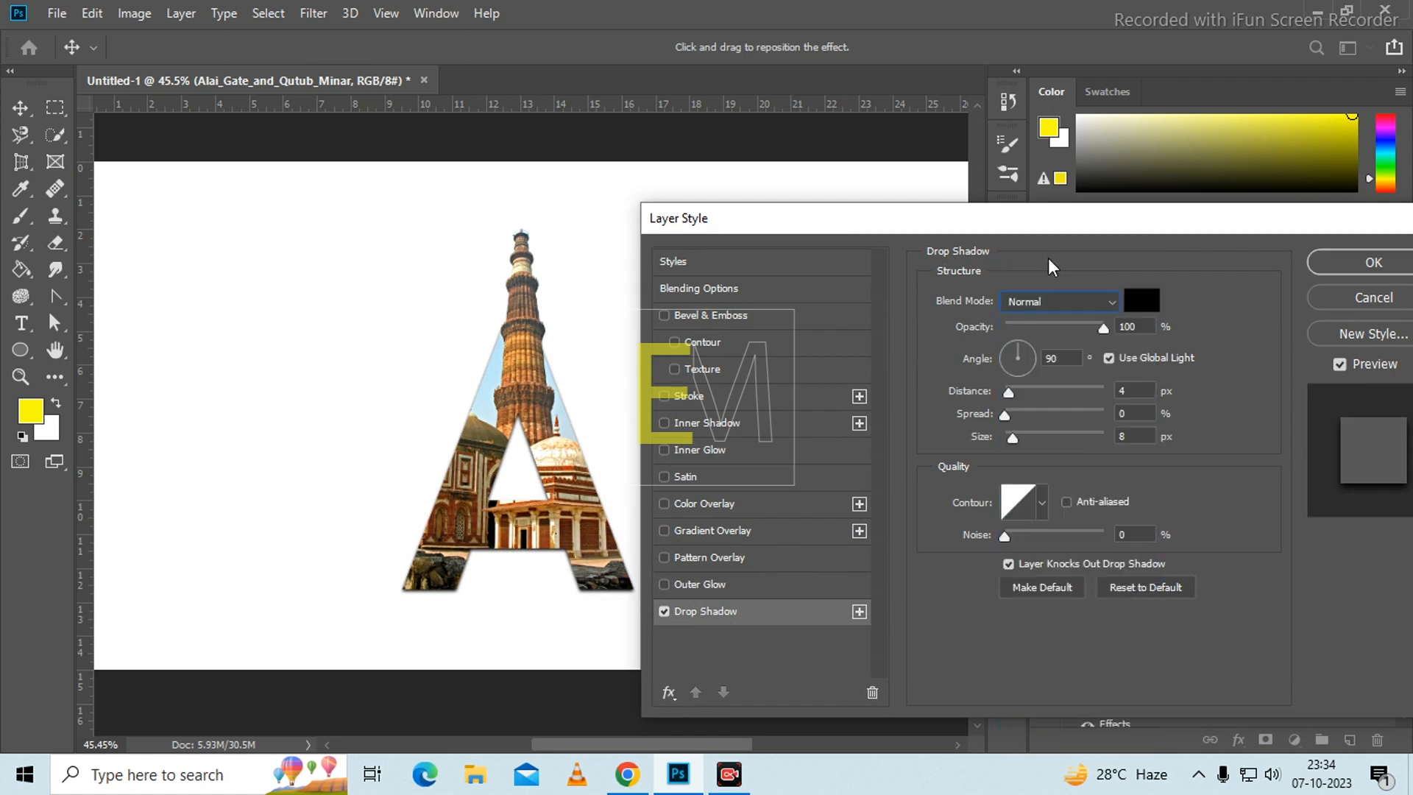
Apply Bevel & Emboss with Contour to the letter-masked photo layer, using 886% depth and 2 px size
left_click(664, 317)
left_click(691, 315)
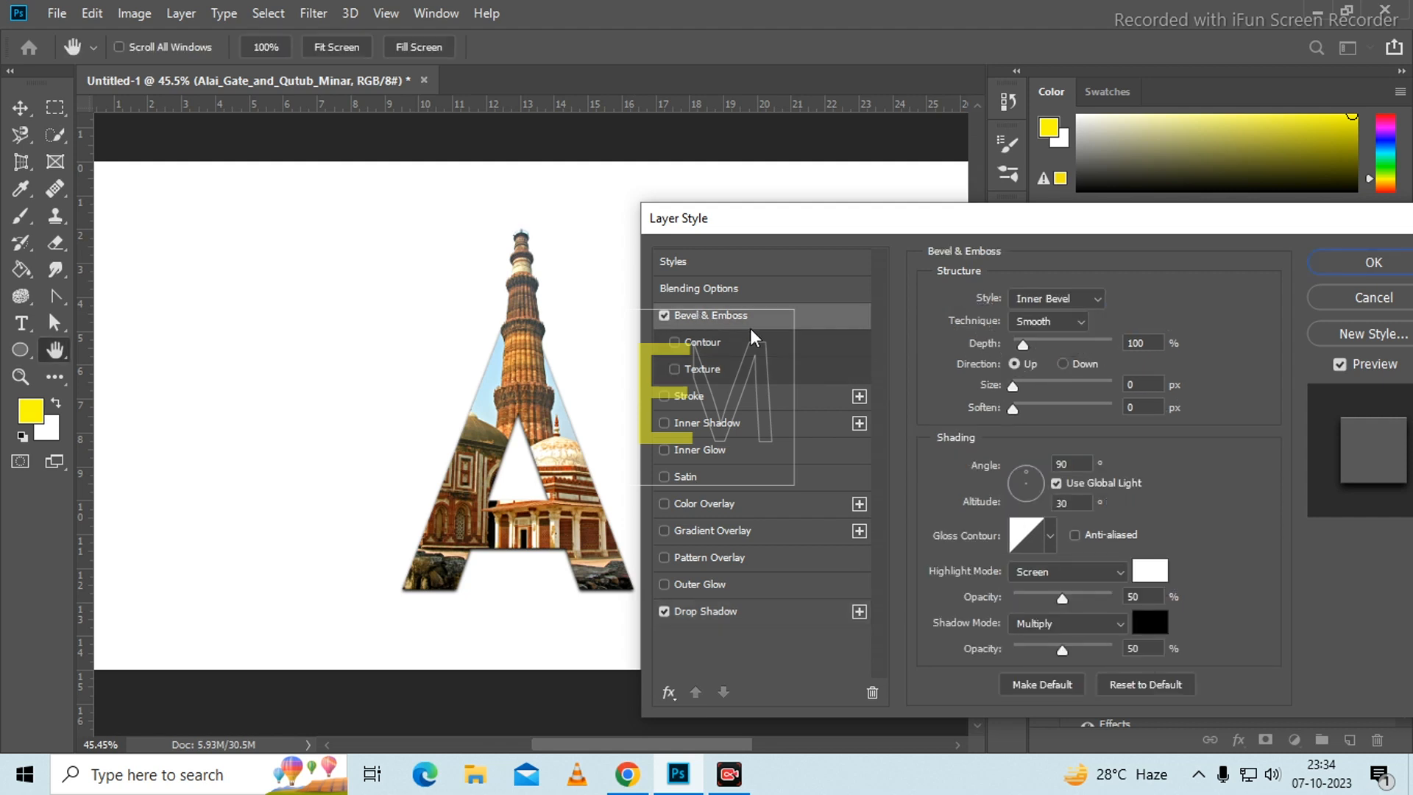
left_click(678, 372)
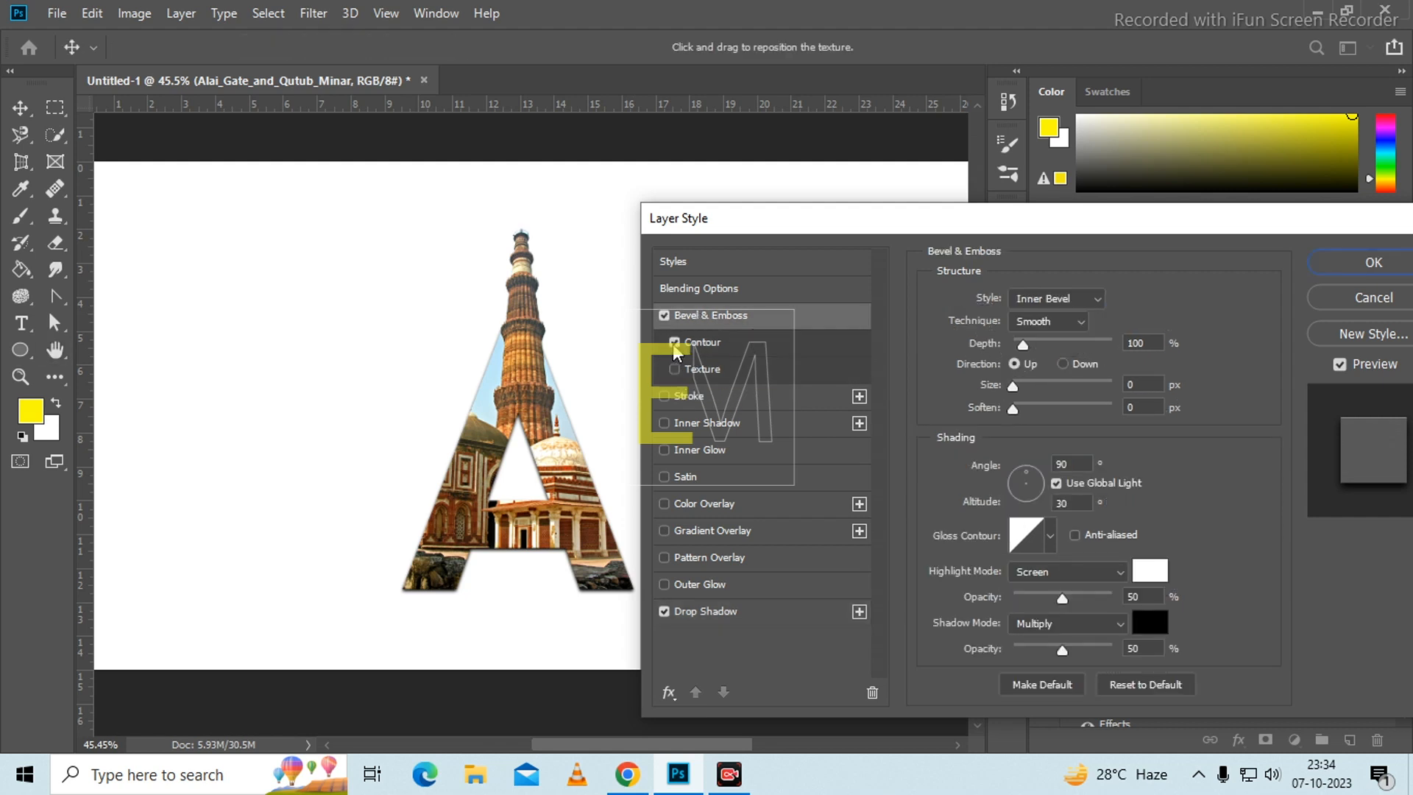
left_click(666, 316)
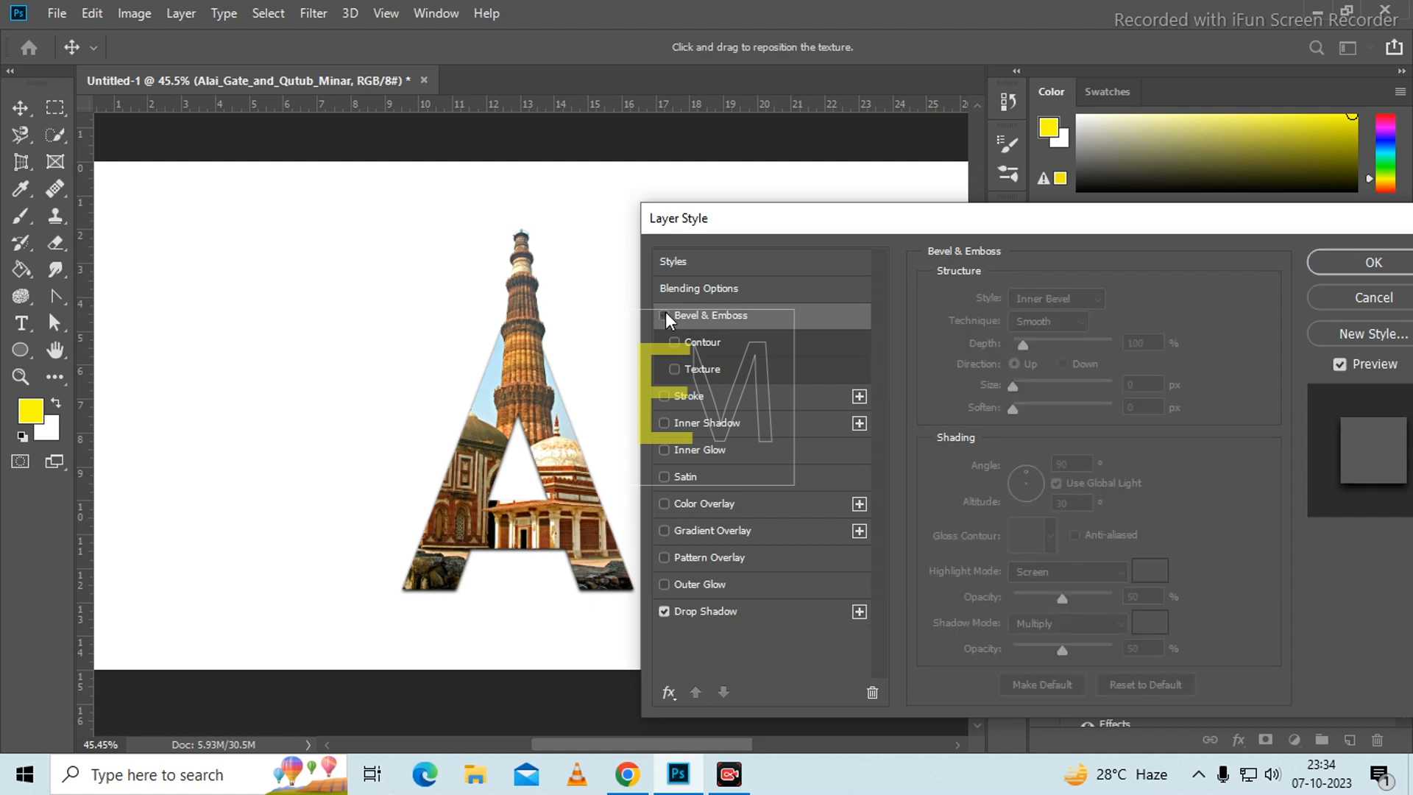
left_click(664, 316)
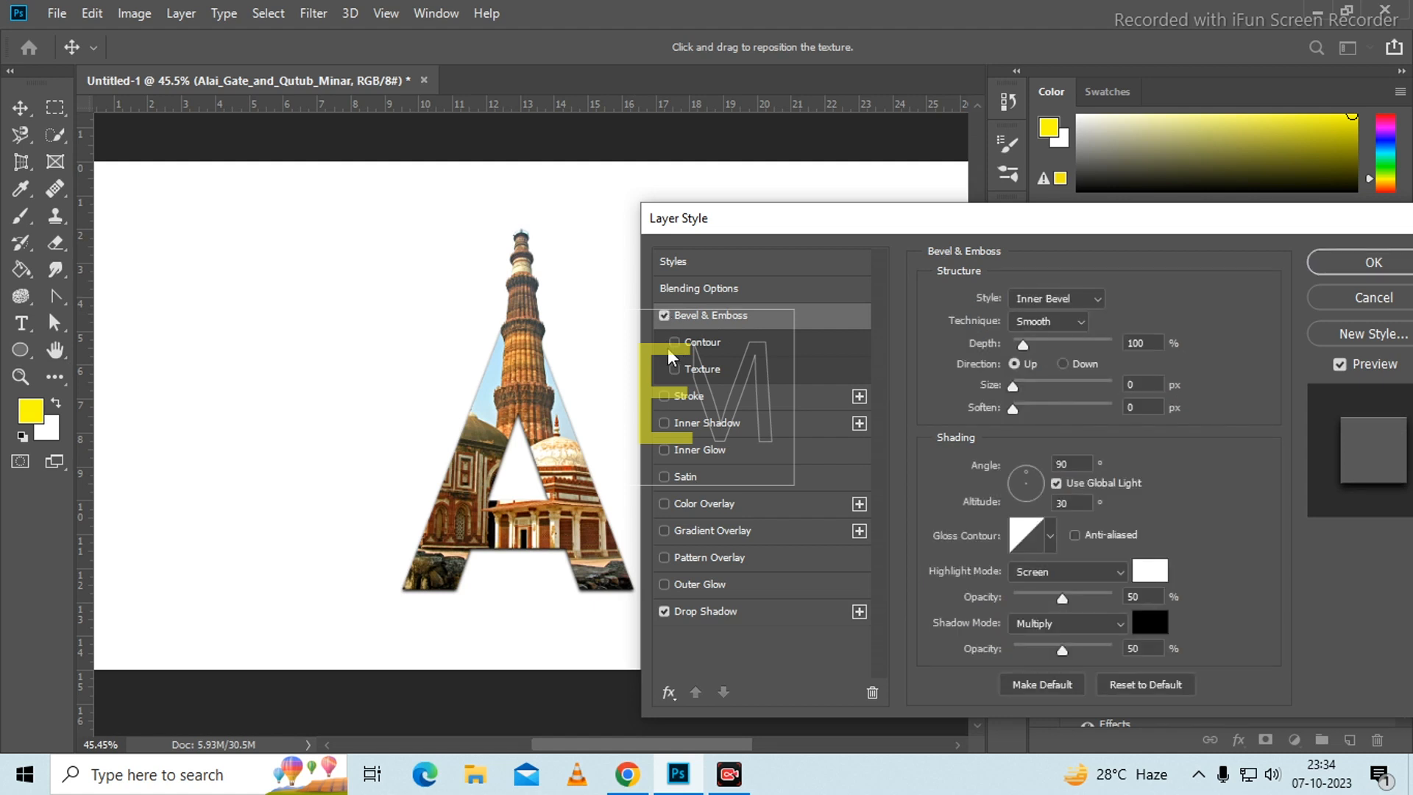
left_click(674, 342)
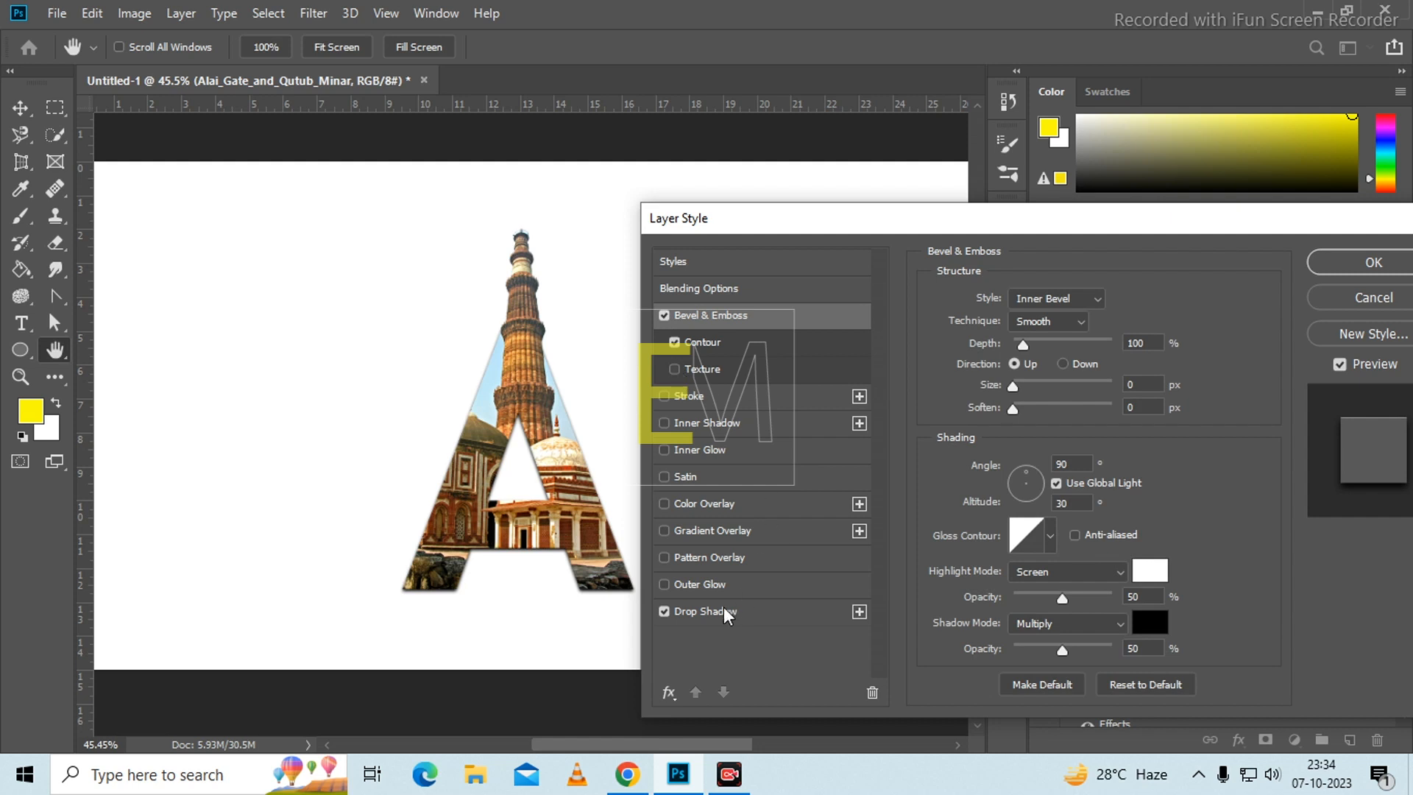
left_click_drag(1022, 344, 1015, 399)
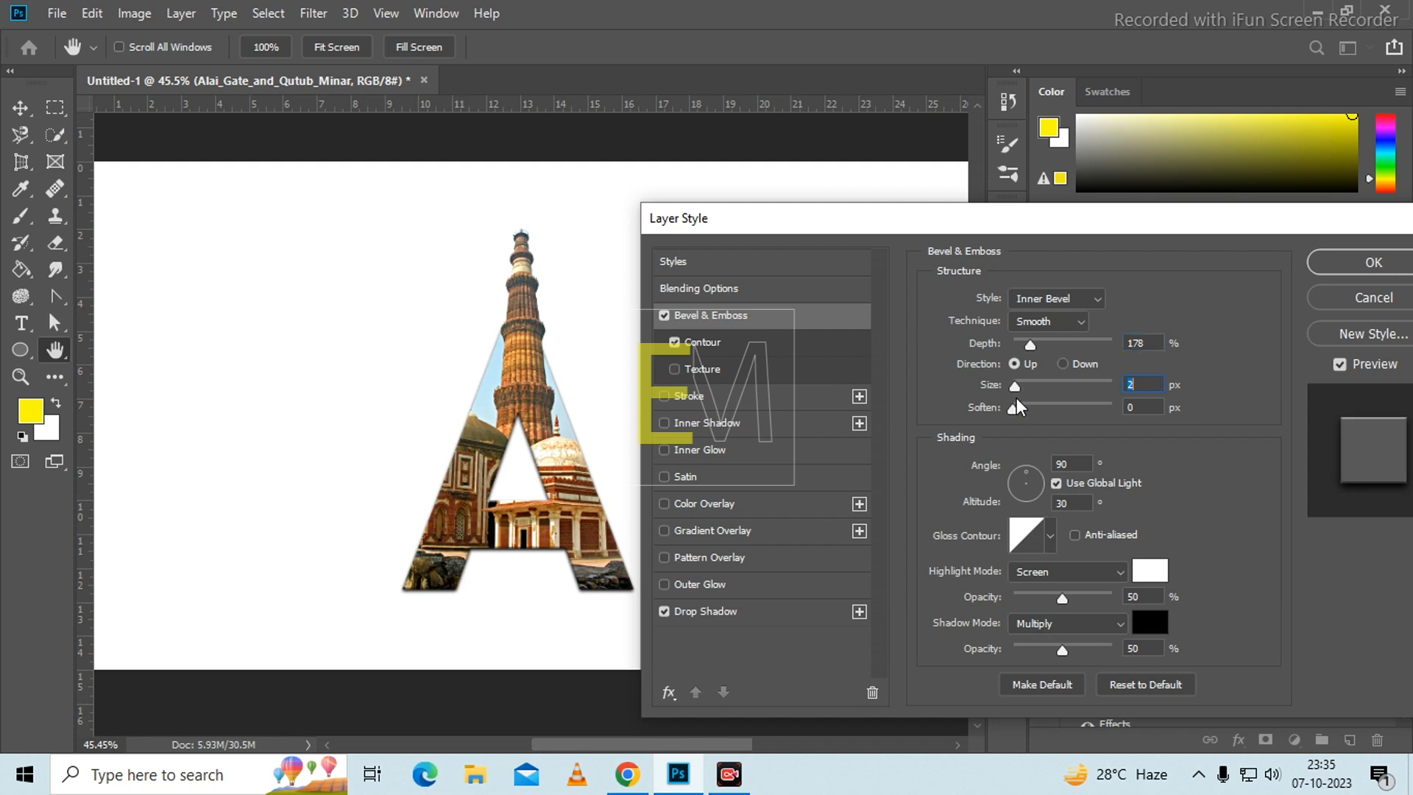
key("Tab")
left_click_drag(1032, 347, 1101, 346)
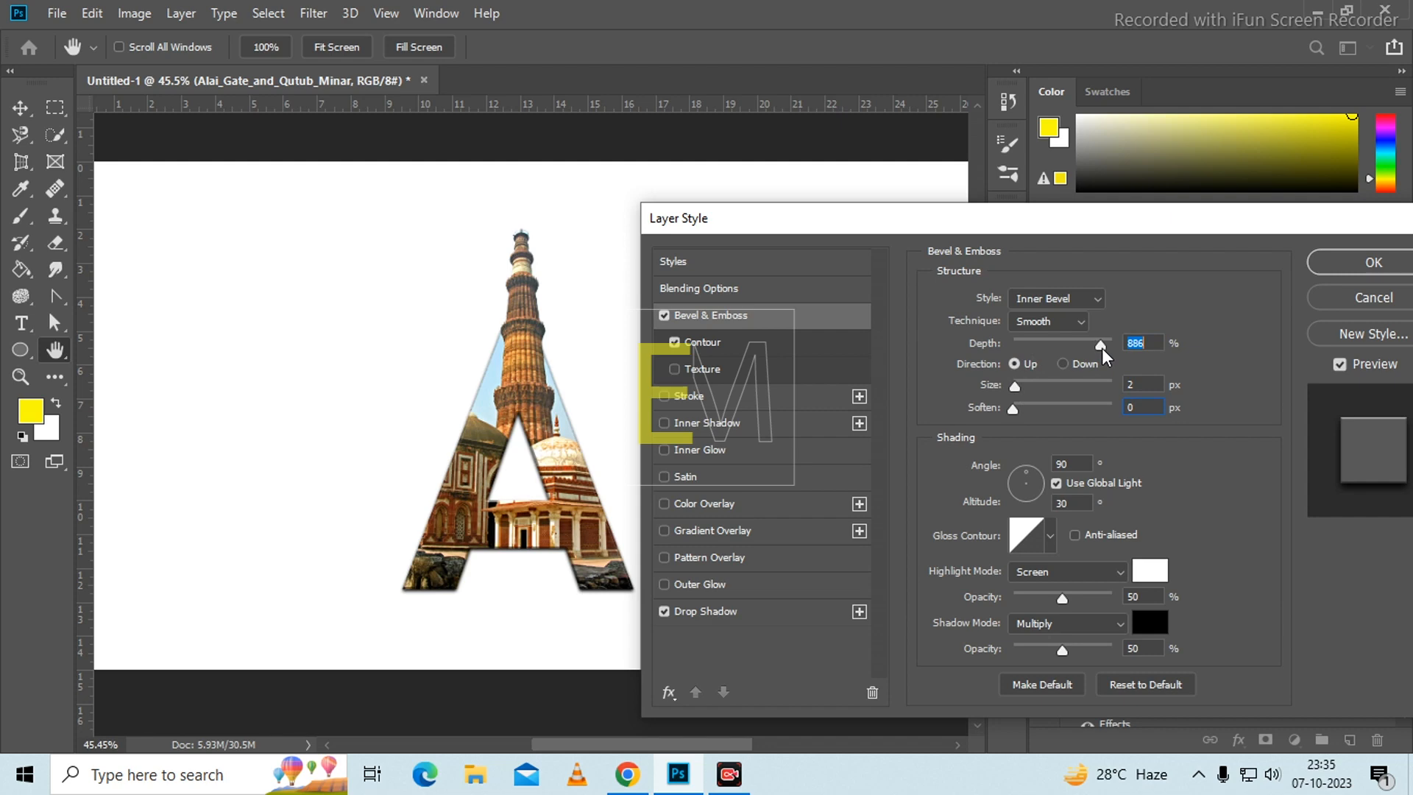
left_click(1332, 266)
Examine the bevelled edges and drop shadow of the photo-filled letter A up close and in full view
scroll(537, 390, "up", 8)
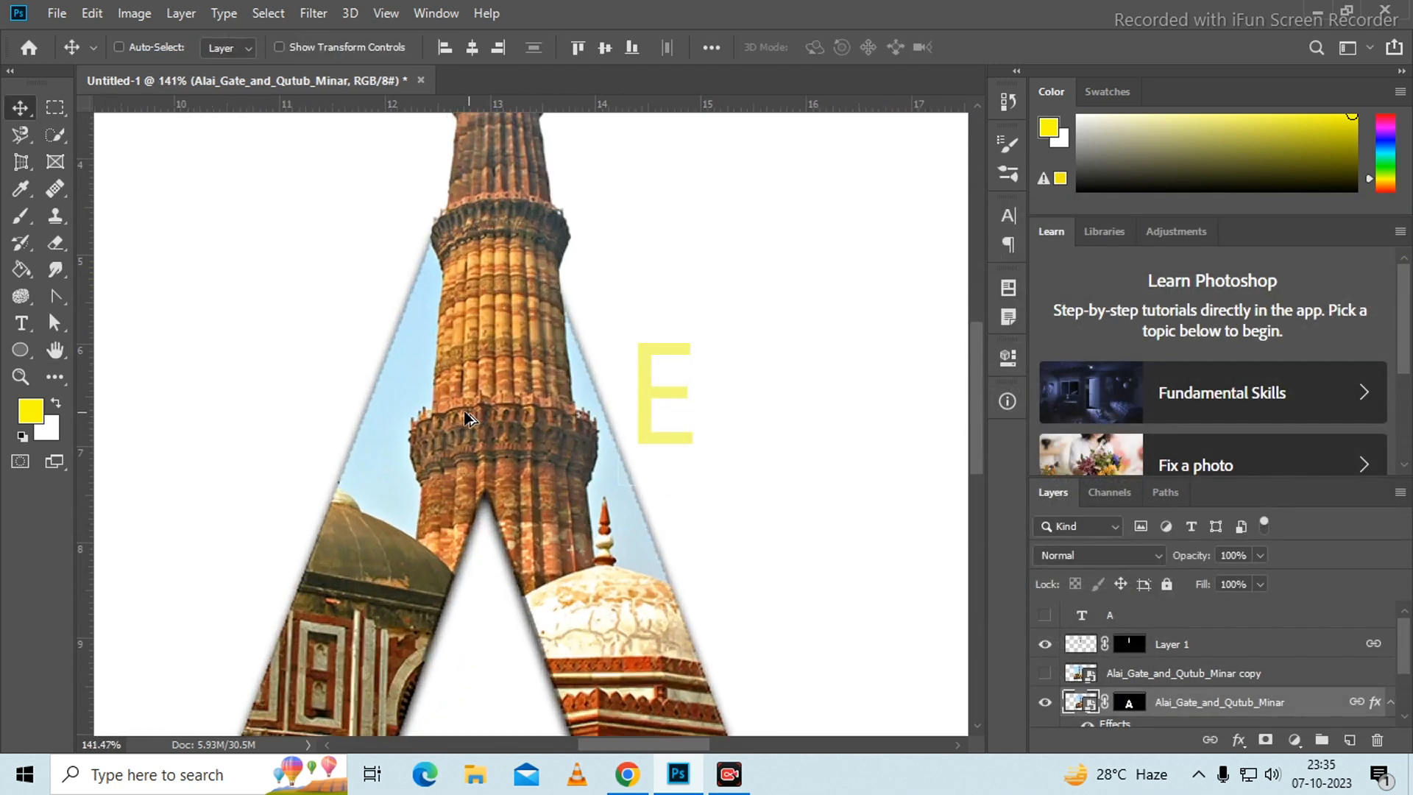
scroll(370, 375, "down", 8)
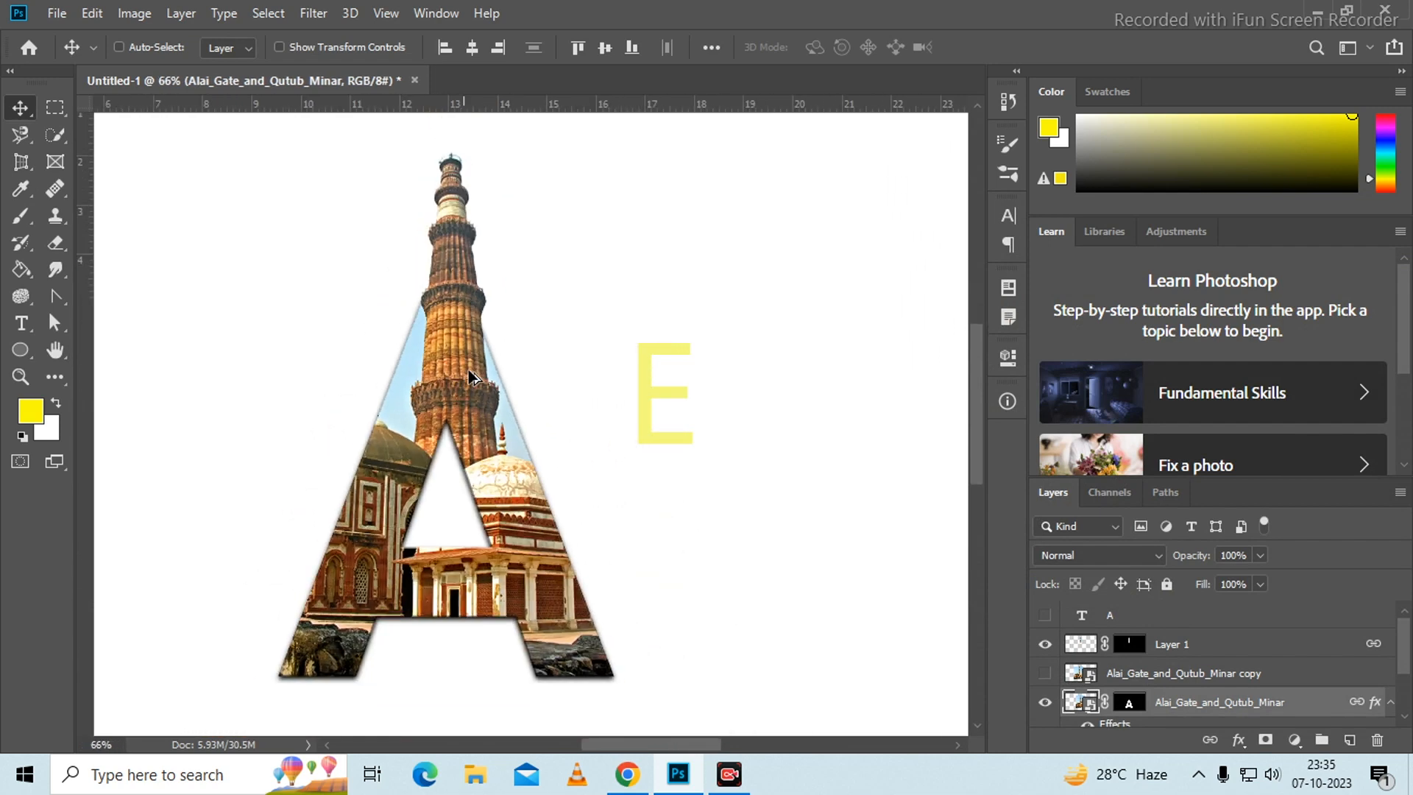
key("ctrl+0")
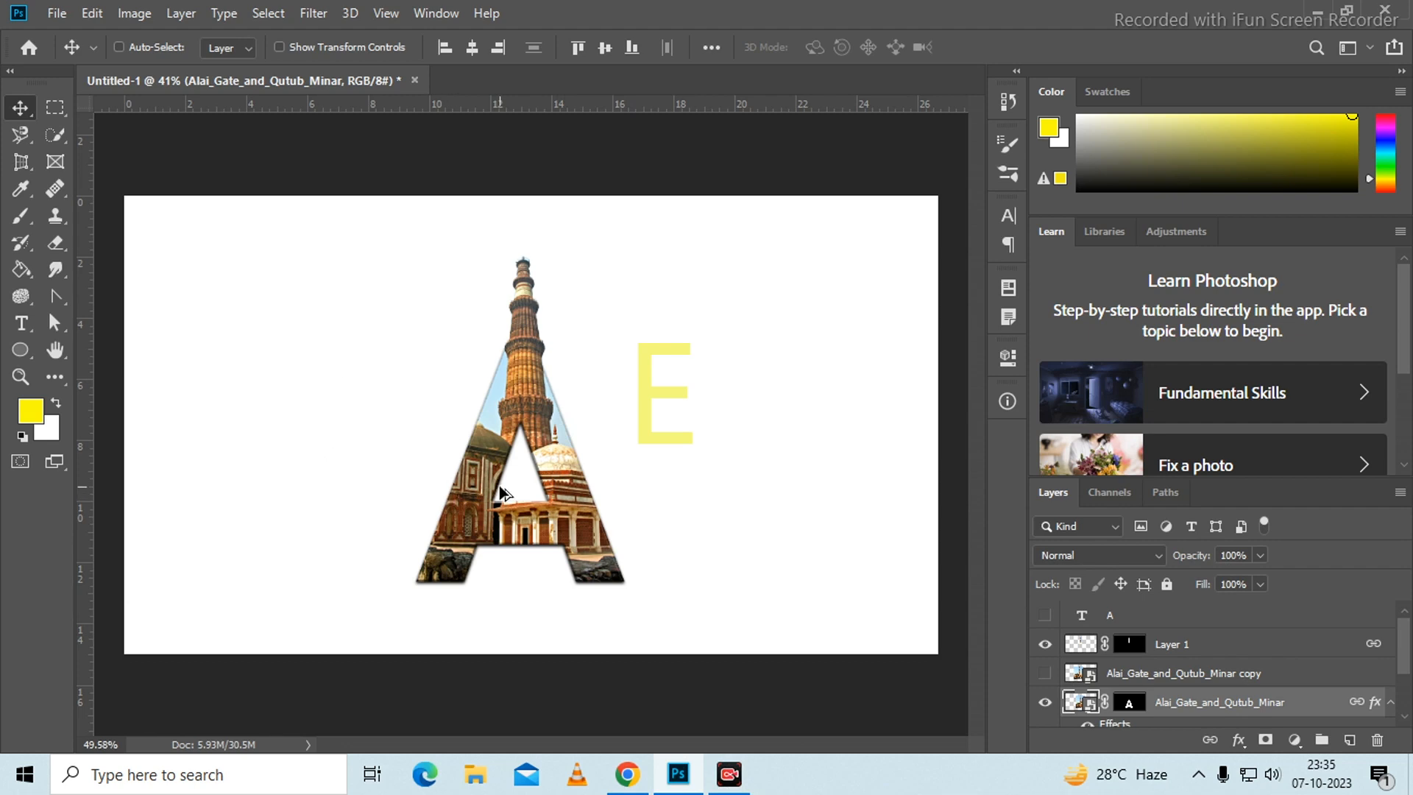
scroll(511, 485, "up", 3)
scroll(512, 477, "down", 2)
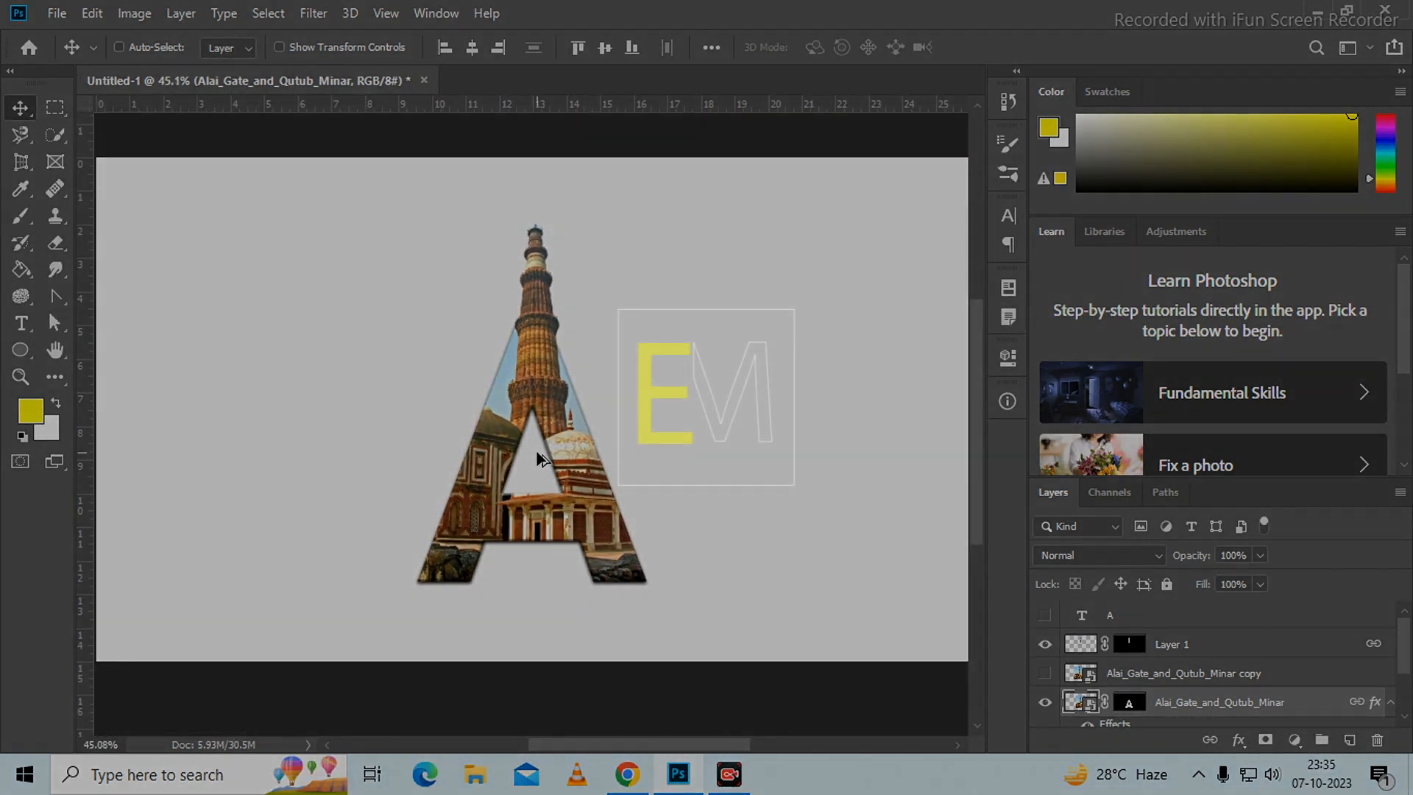
scroll(541, 453, "up", 6)
scroll(544, 471, "down", 5)
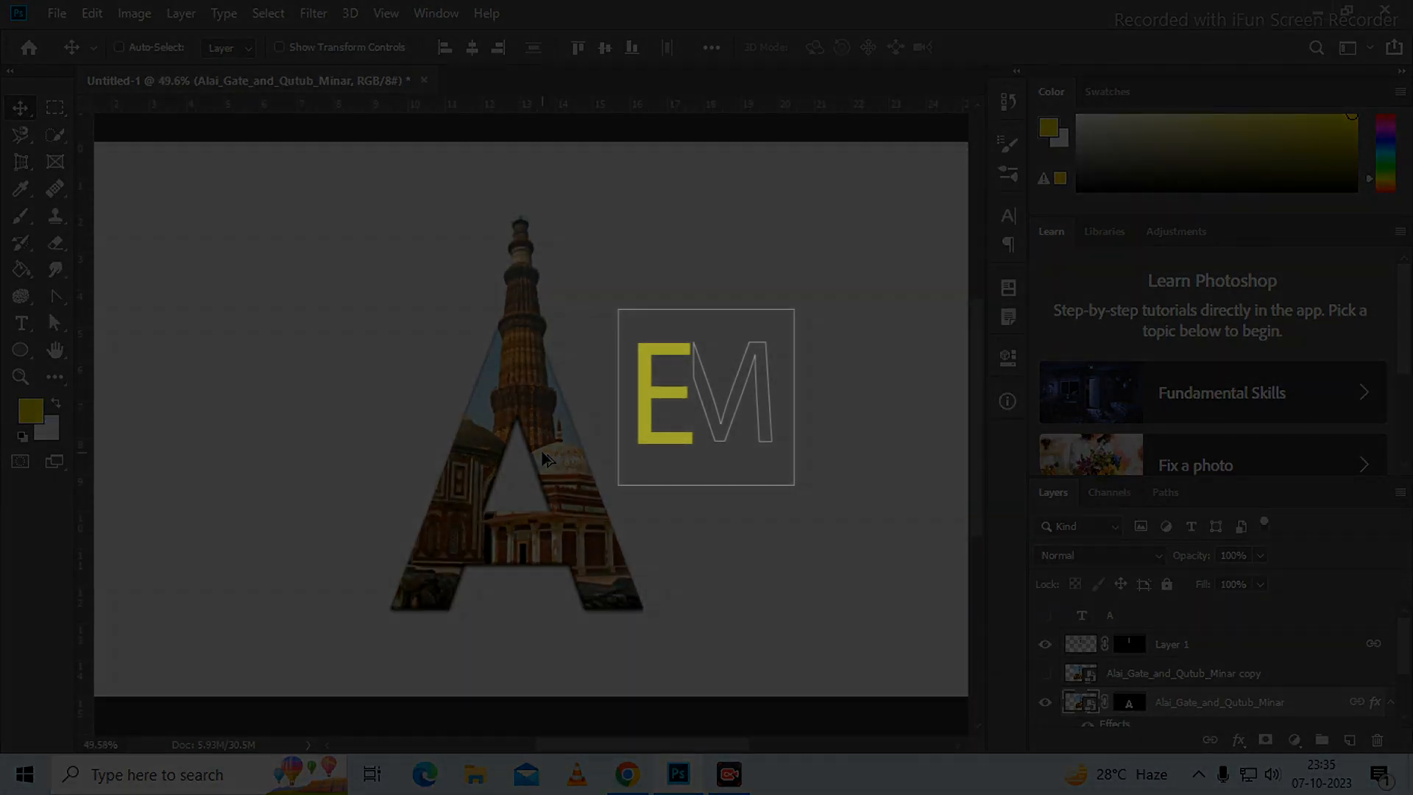
scroll(548, 515, "up", 1)
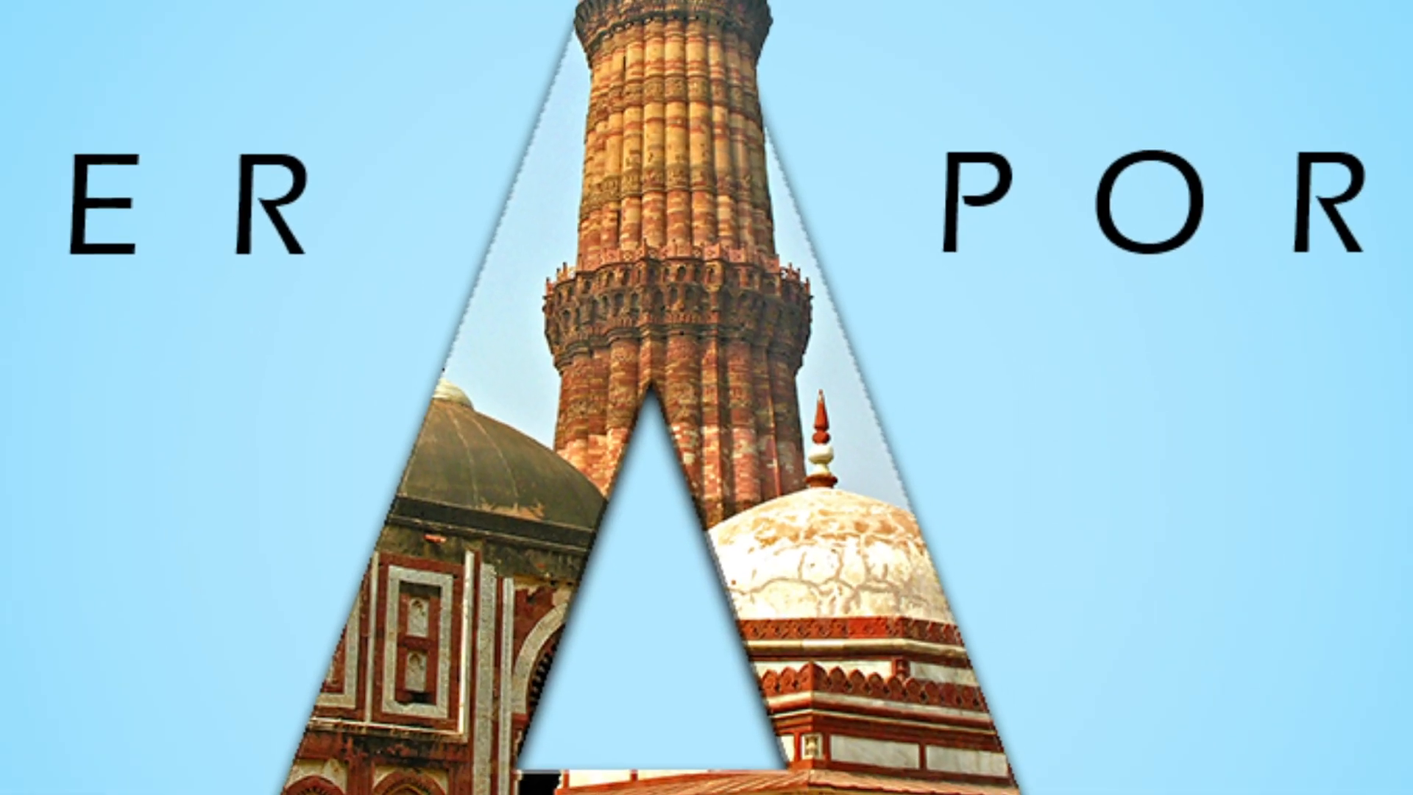